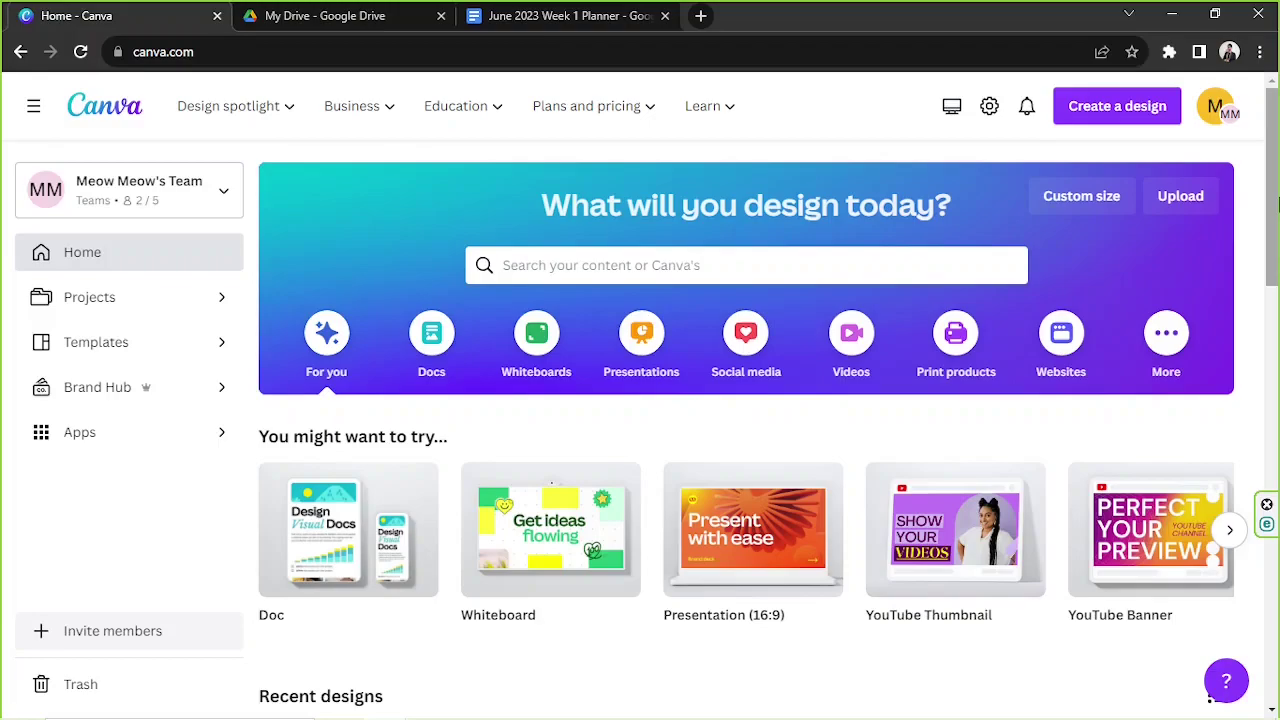
# Create a new blank custom-size Canva design 6 in wide by 9 in tall.
pyautogui.click(549, 12)
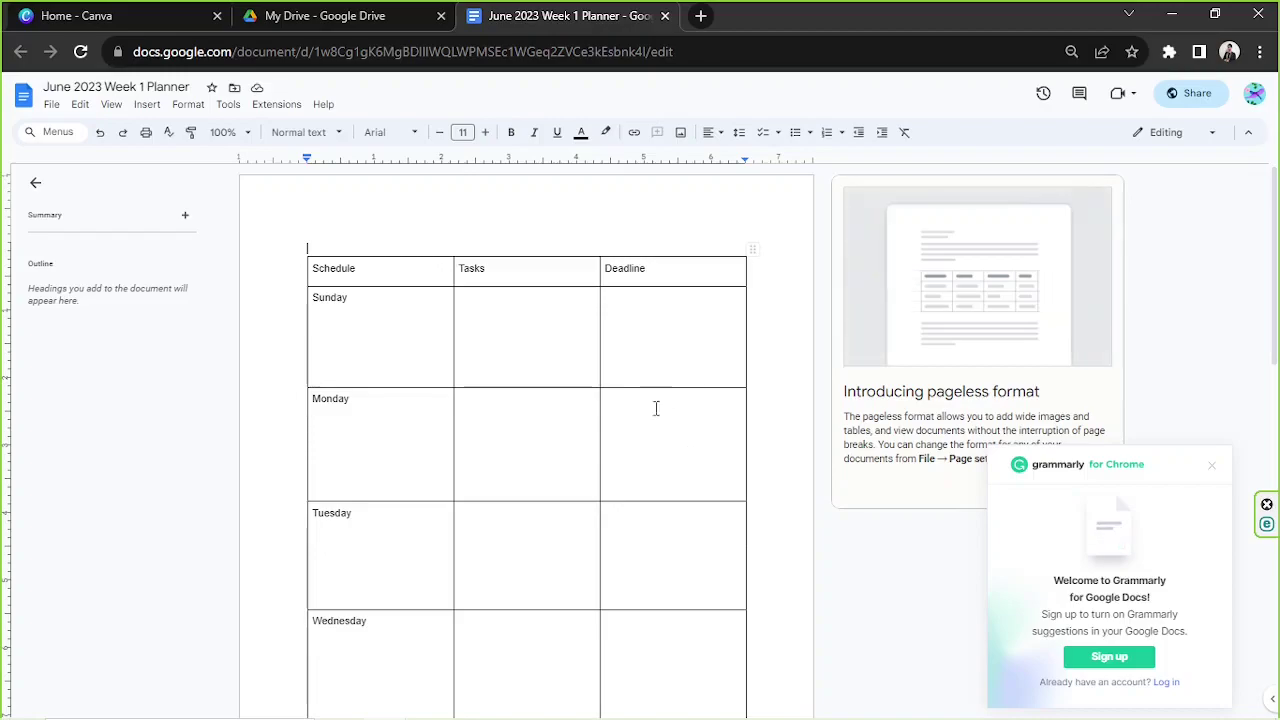
pyautogui.click(112, 12)
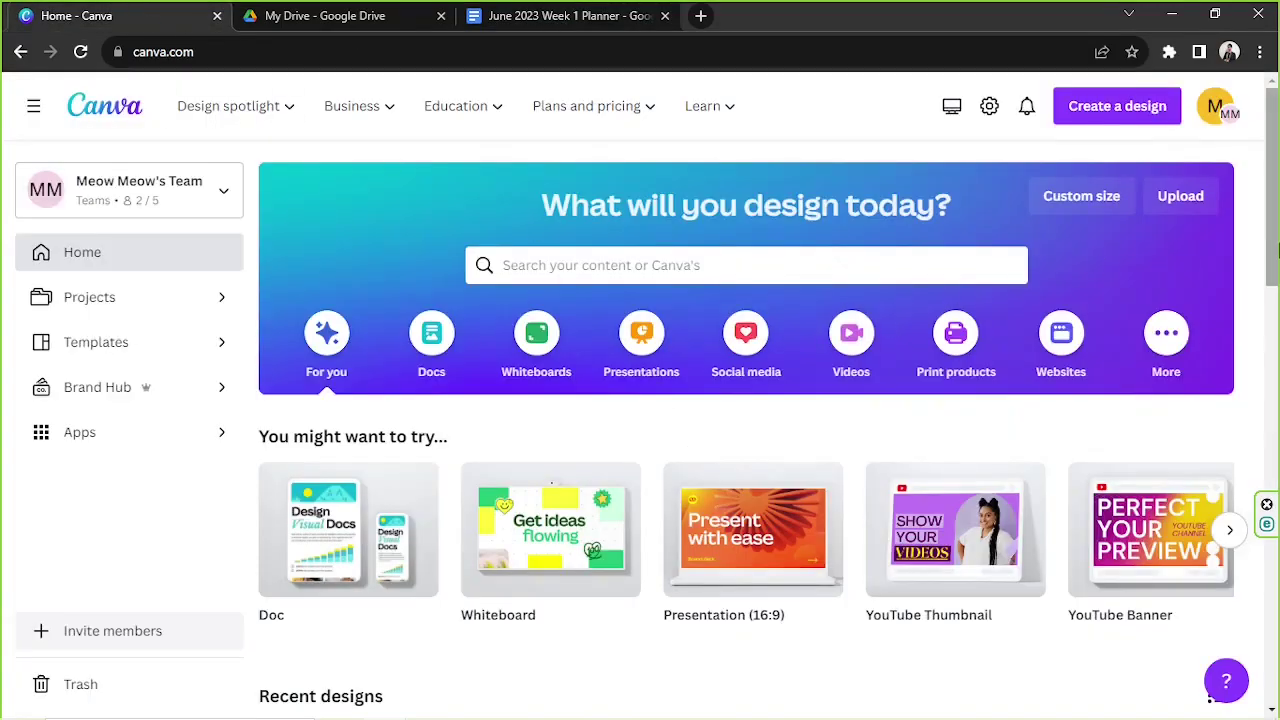
pyautogui.click(1070, 200)
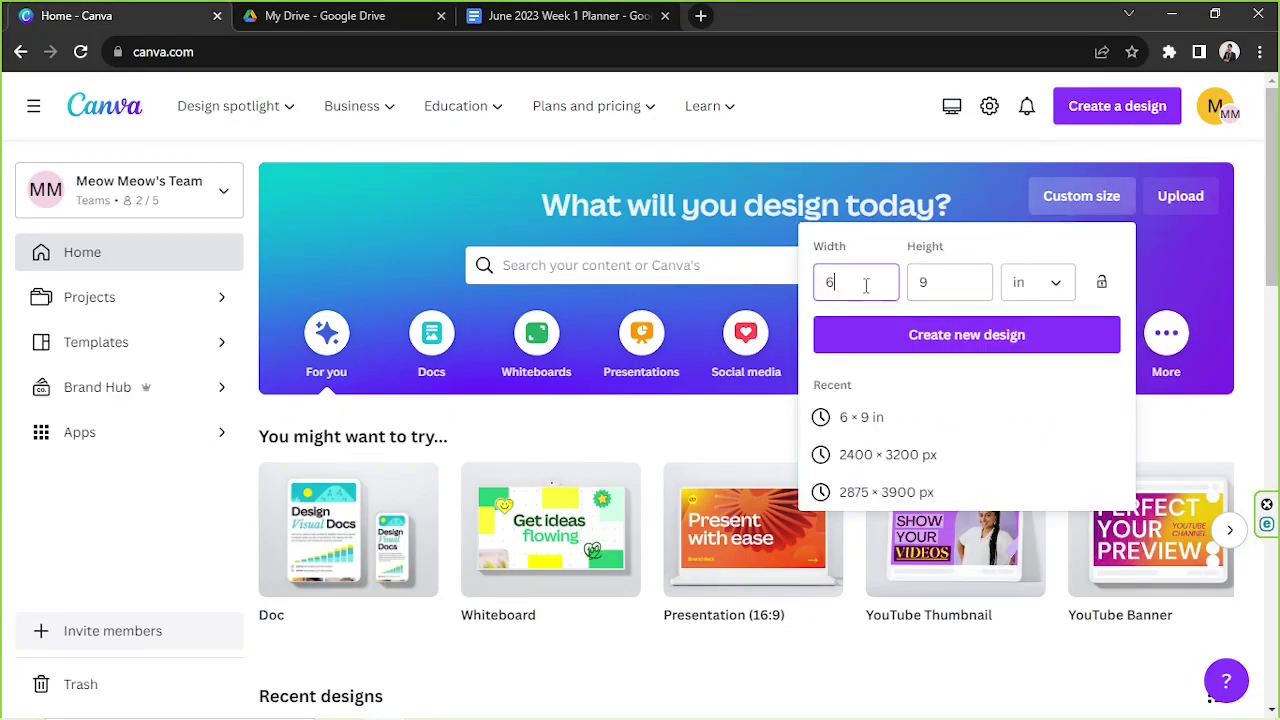
pyautogui.click(969, 285)
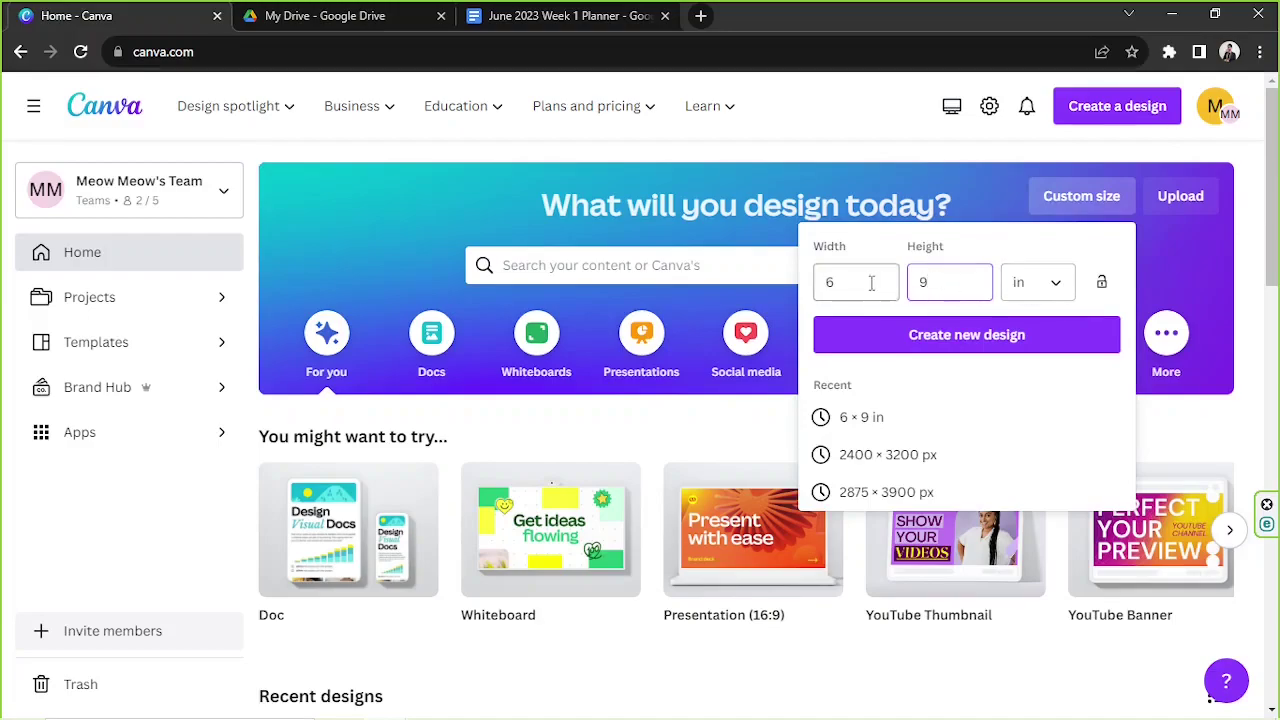
pyautogui.click(1050, 282)
pyautogui.click(814, 288)
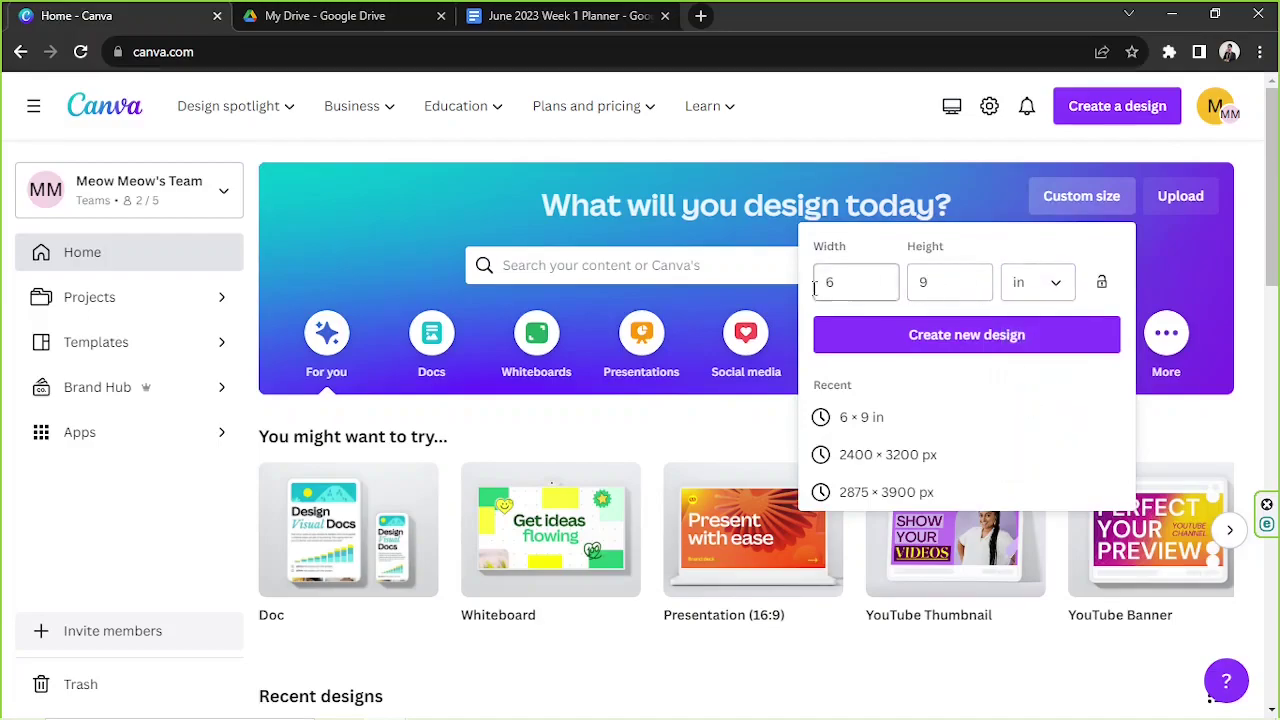
pyautogui.click(963, 284)
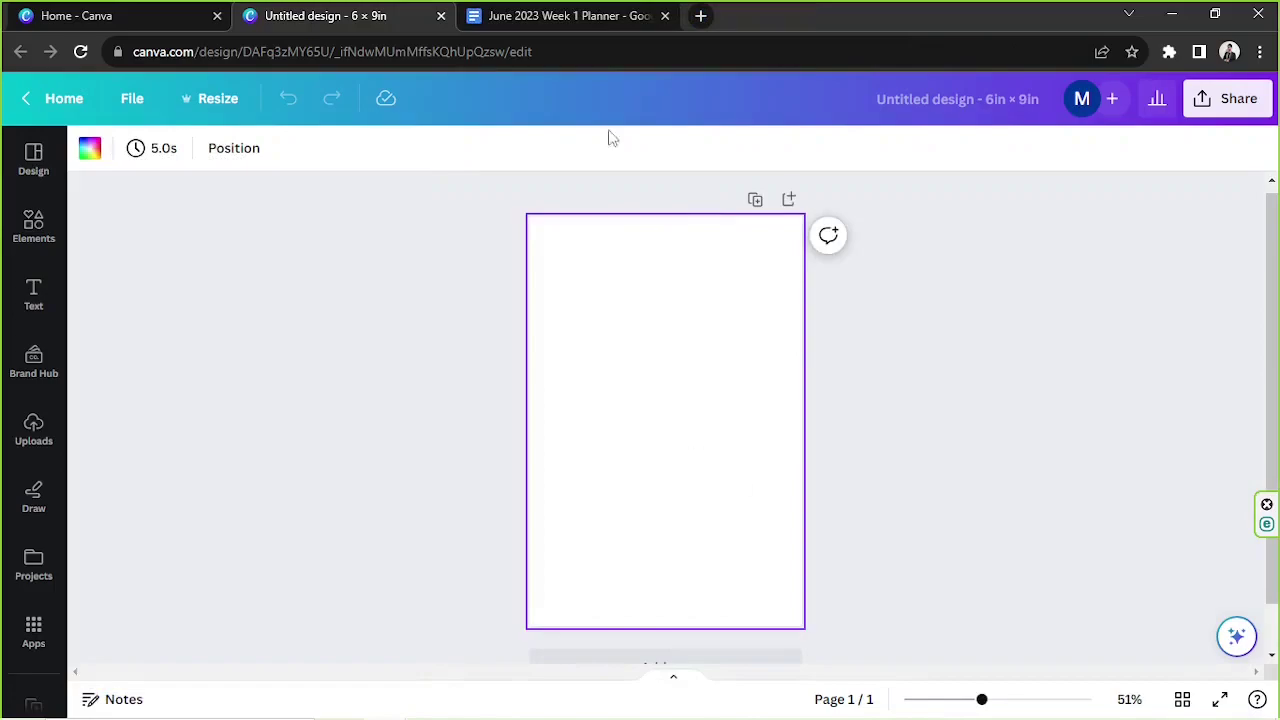
# Glance at the Google Docs planner, then return to the new Canva design.
pyautogui.click(545, 16)
pyautogui.click(418, 12)
pyautogui.click(586, 12)
pyautogui.click(372, 12)
# Add a 'Week No.' text box, shrink it and place it at the page's top-left.
pyautogui.click(34, 292)
pyautogui.press('t')
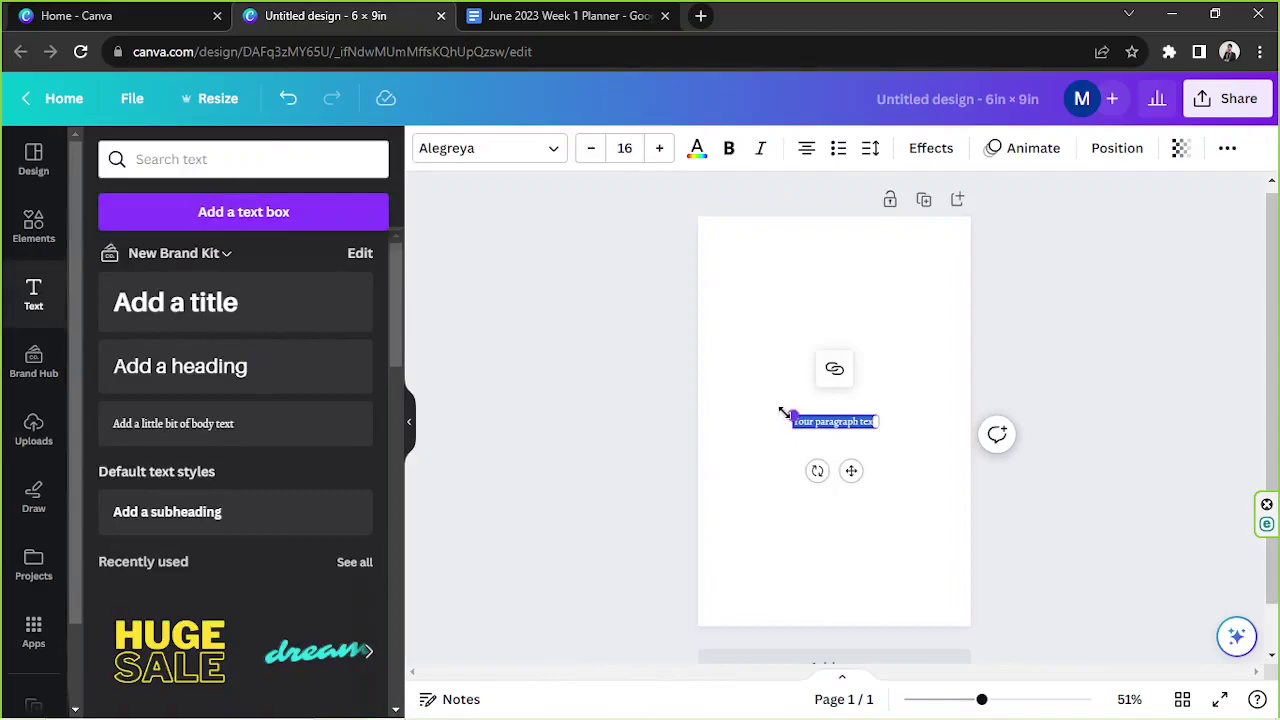
pyautogui.moveTo(788, 414); pyautogui.dragTo(749, 408)
pyautogui.moveTo(833, 431); pyautogui.dragTo(849, 330)
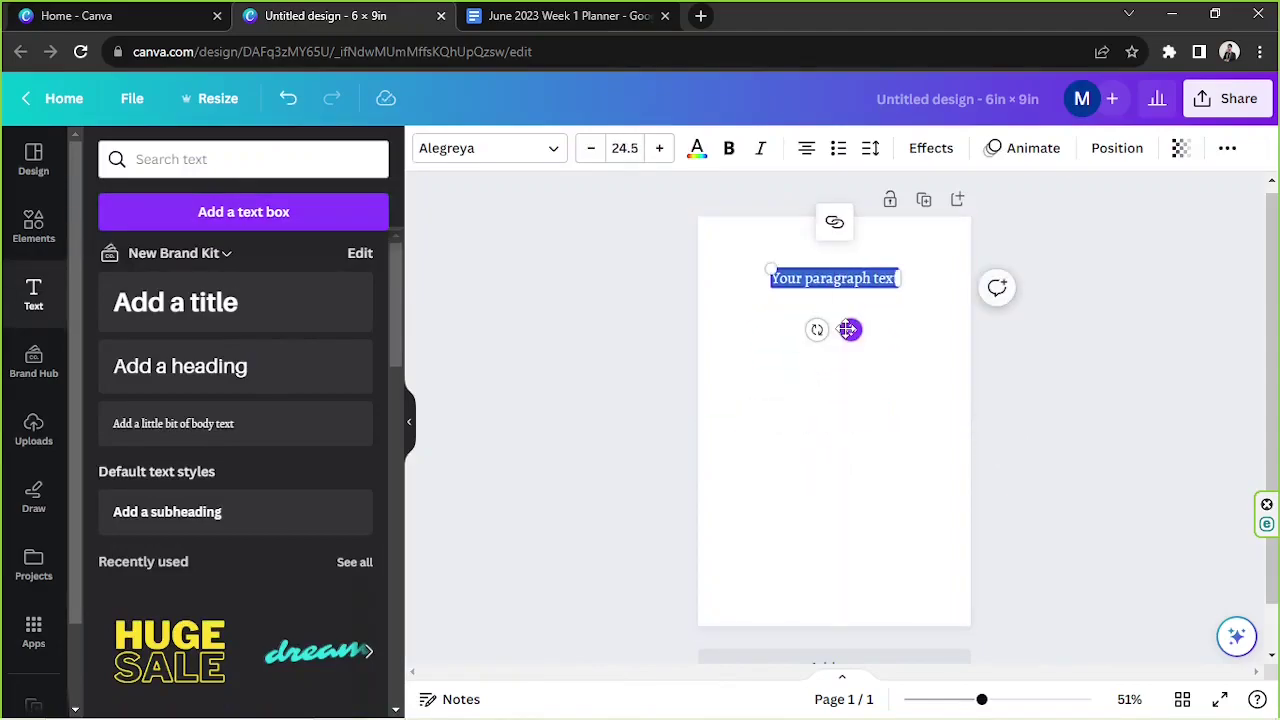
pyautogui.write('Week')
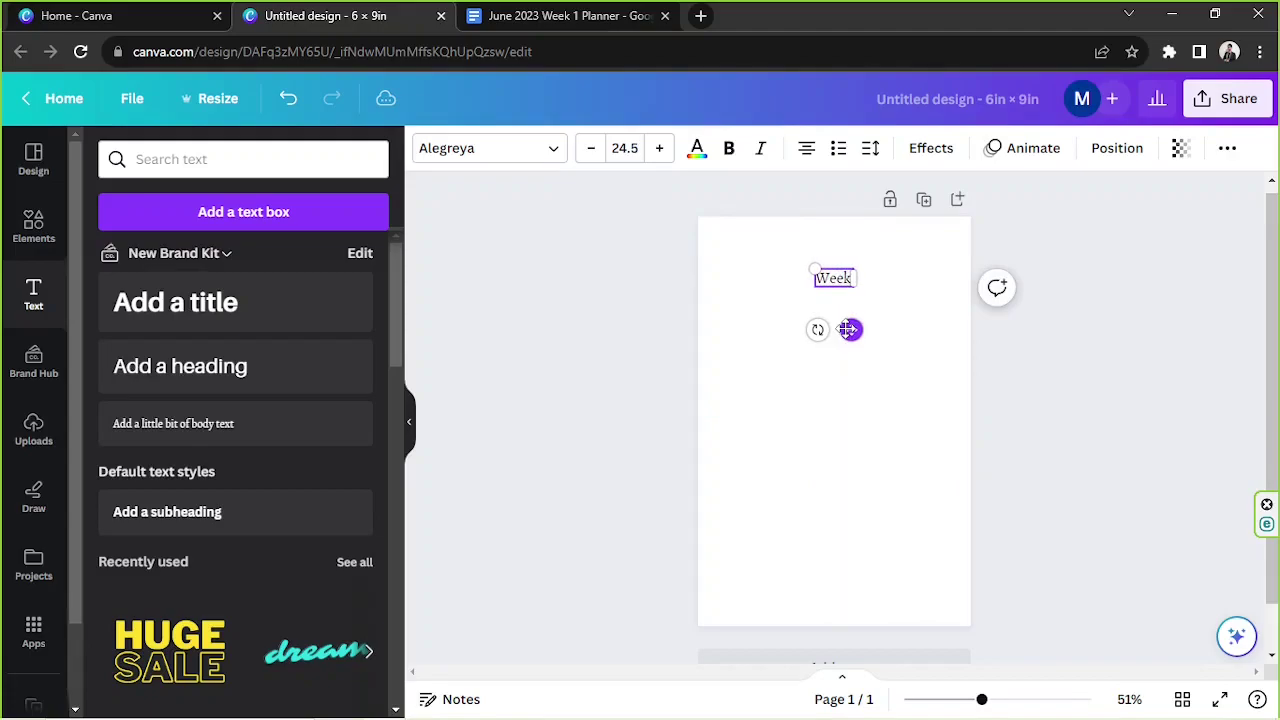
pyautogui.write(' No.')
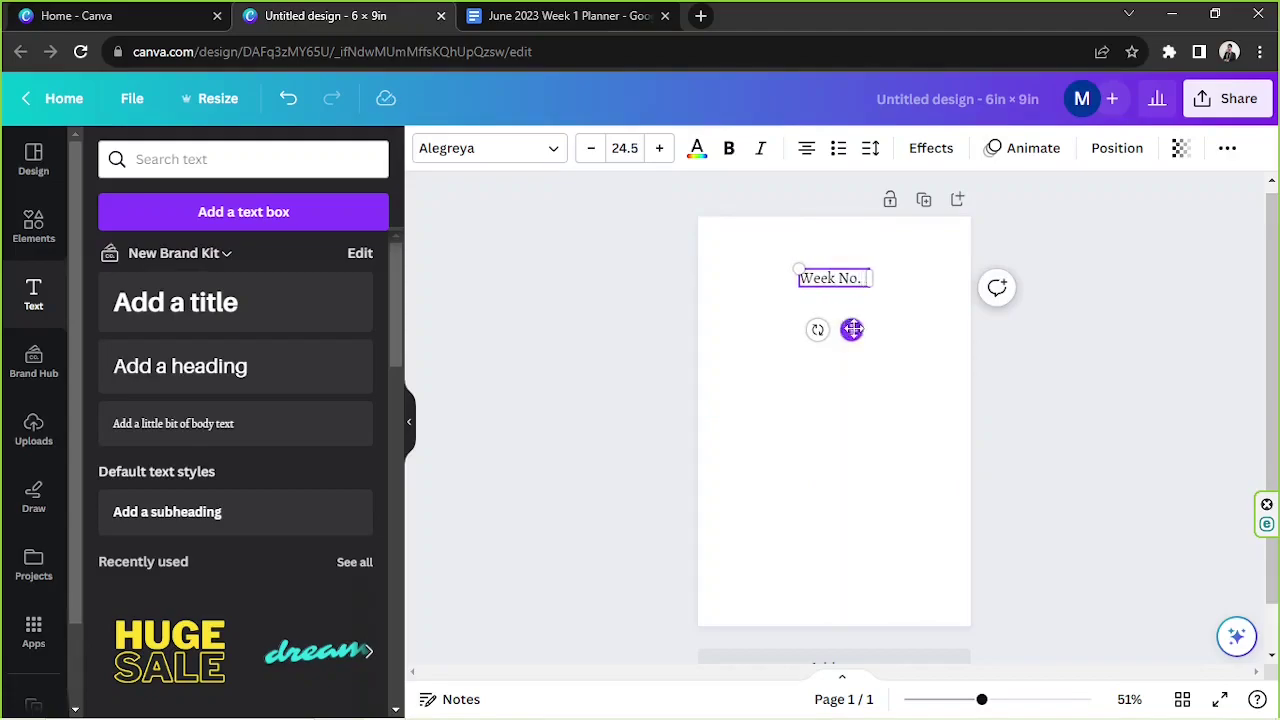
pyautogui.moveTo(849, 330); pyautogui.dragTo(786, 337)
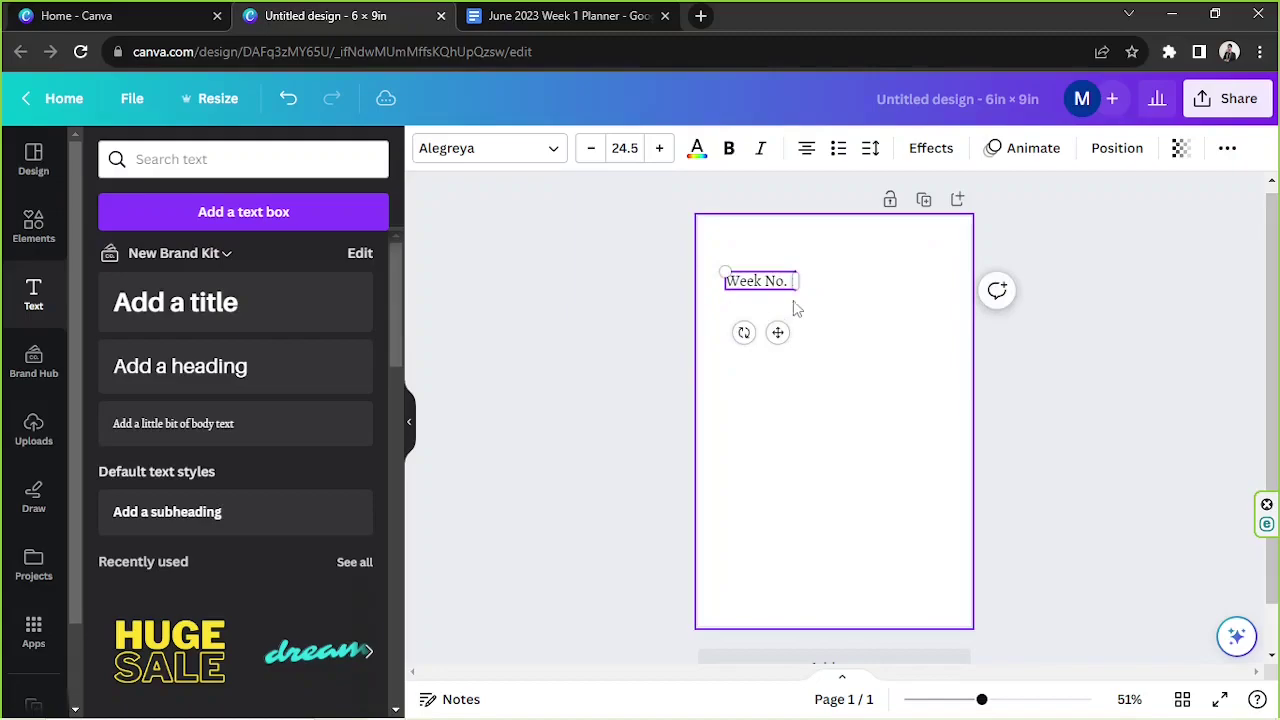
pyautogui.moveTo(794, 290); pyautogui.dragTo(777, 323)
pyautogui.click(751, 383)
# Add a teal rounded square from the 'shape' elements and stretch it taller over the label.
pyautogui.click(33, 225)
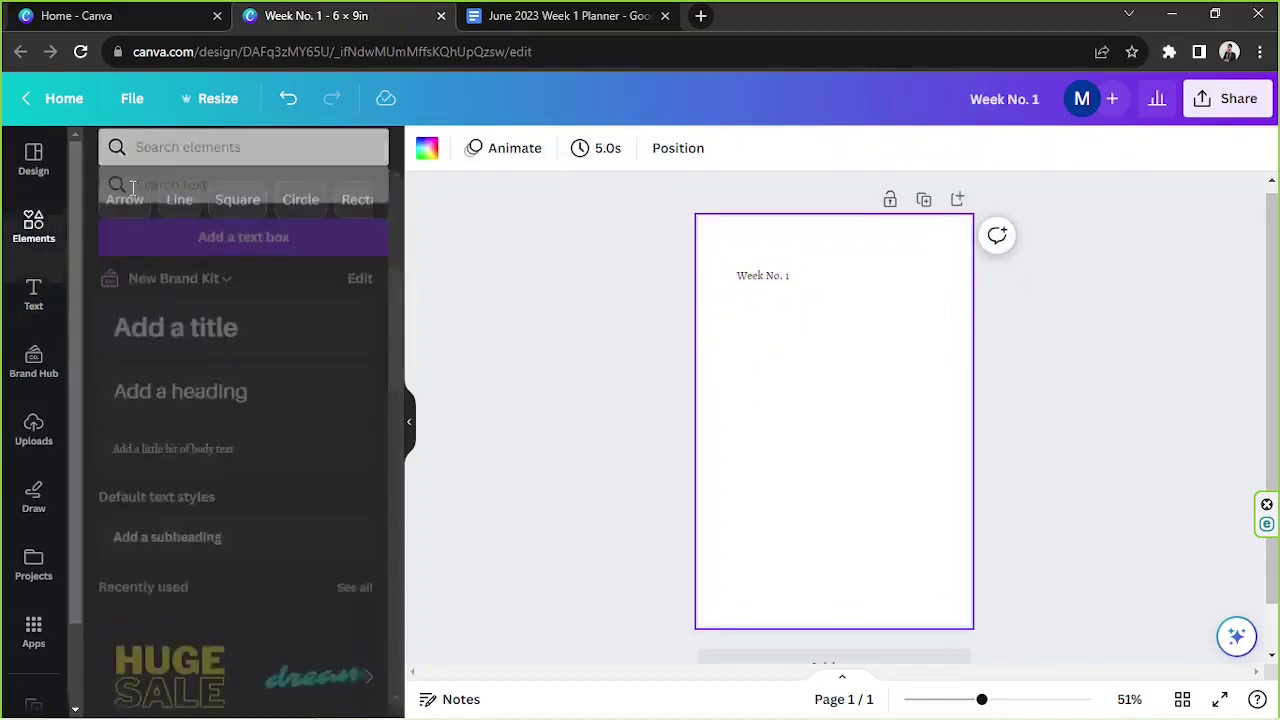
pyautogui.click(162, 162)
pyautogui.write('shape')
pyautogui.press('Return')
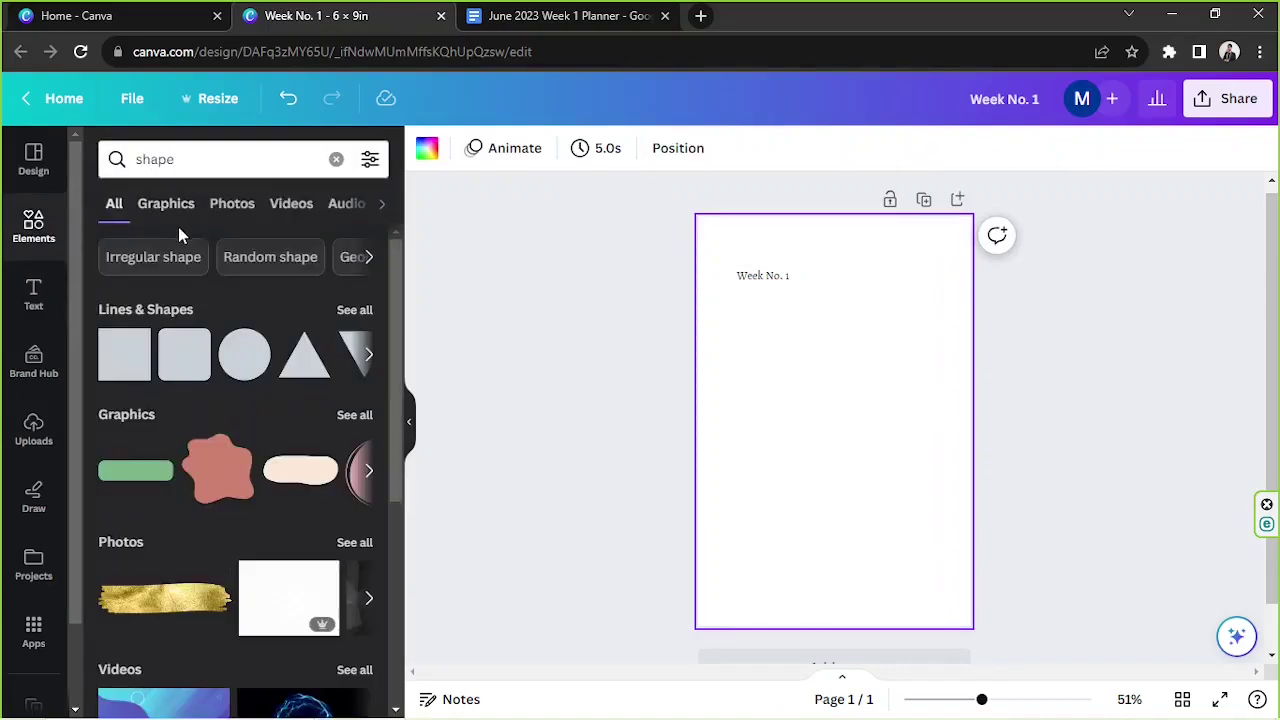
pyautogui.click(184, 350)
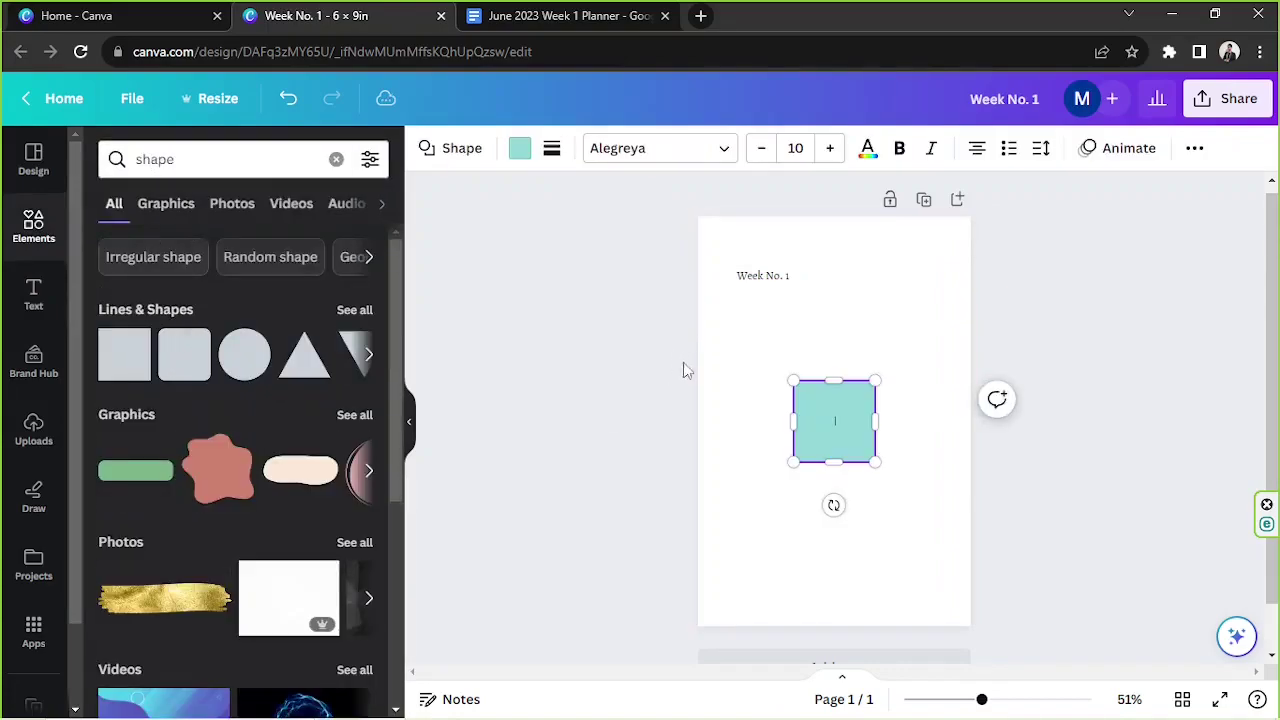
pyautogui.moveTo(818, 400); pyautogui.dragTo(818, 295)
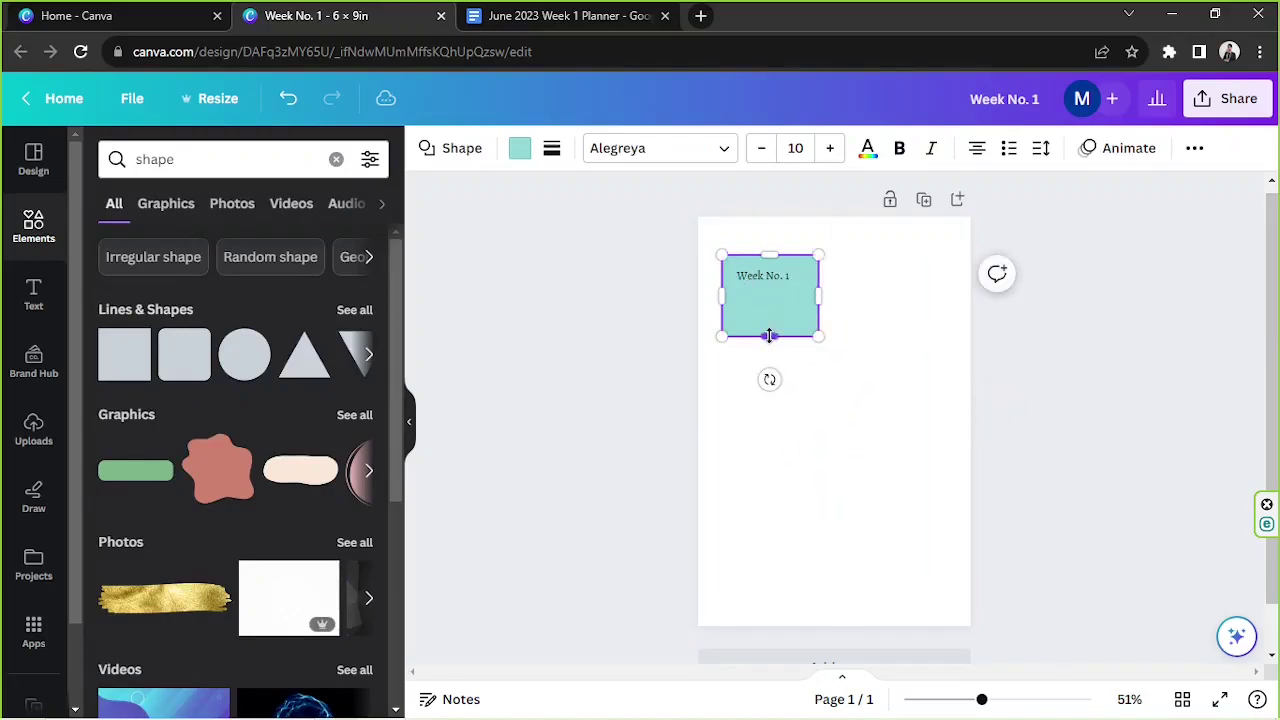
pyautogui.moveTo(769, 336); pyautogui.dragTo(769, 368)
pyautogui.click(877, 357)
# Put the Week No. 1 label back into text editing on top of the box.
pyautogui.doubleClick(755, 278)
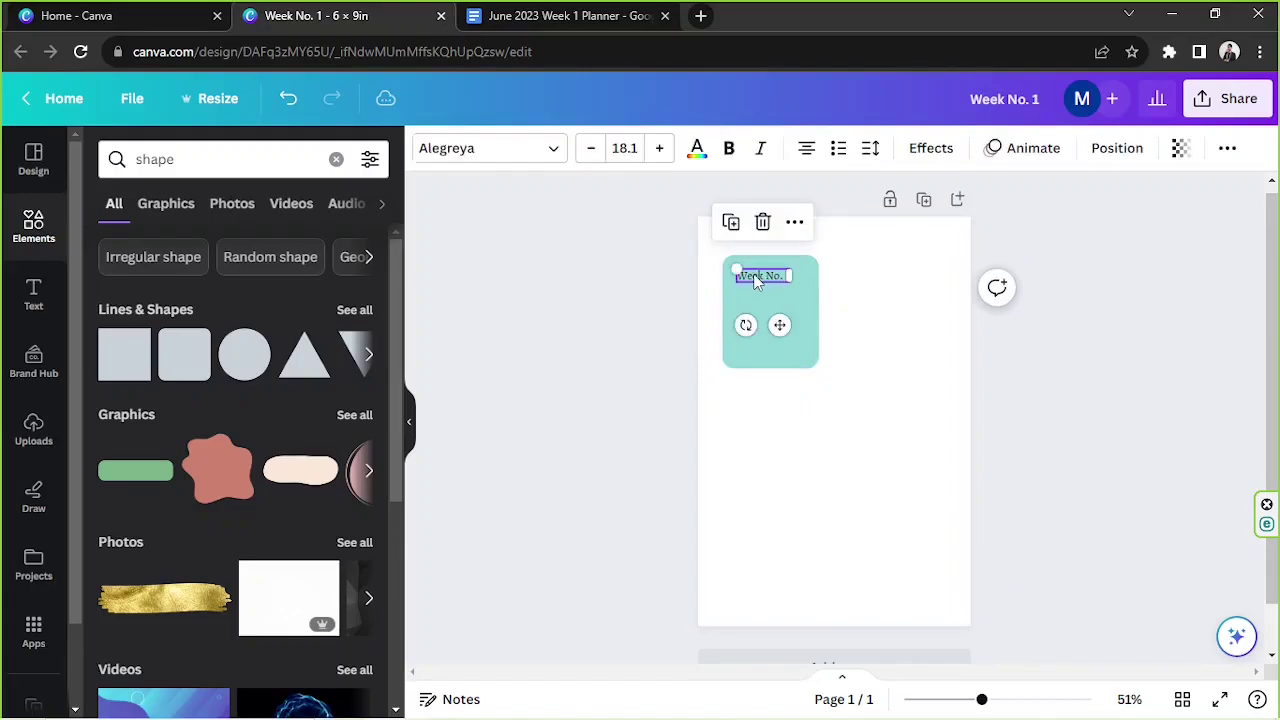
pyautogui.click(868, 455)
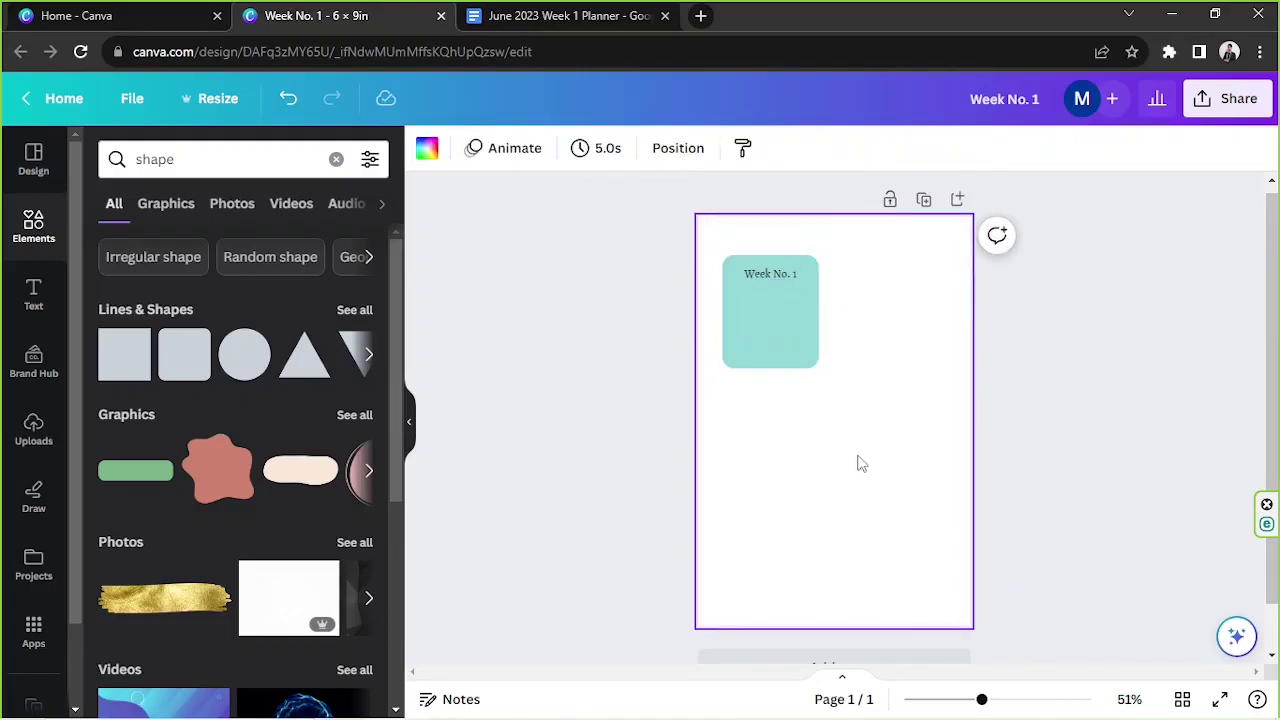
pyautogui.doubleClick(768, 274)
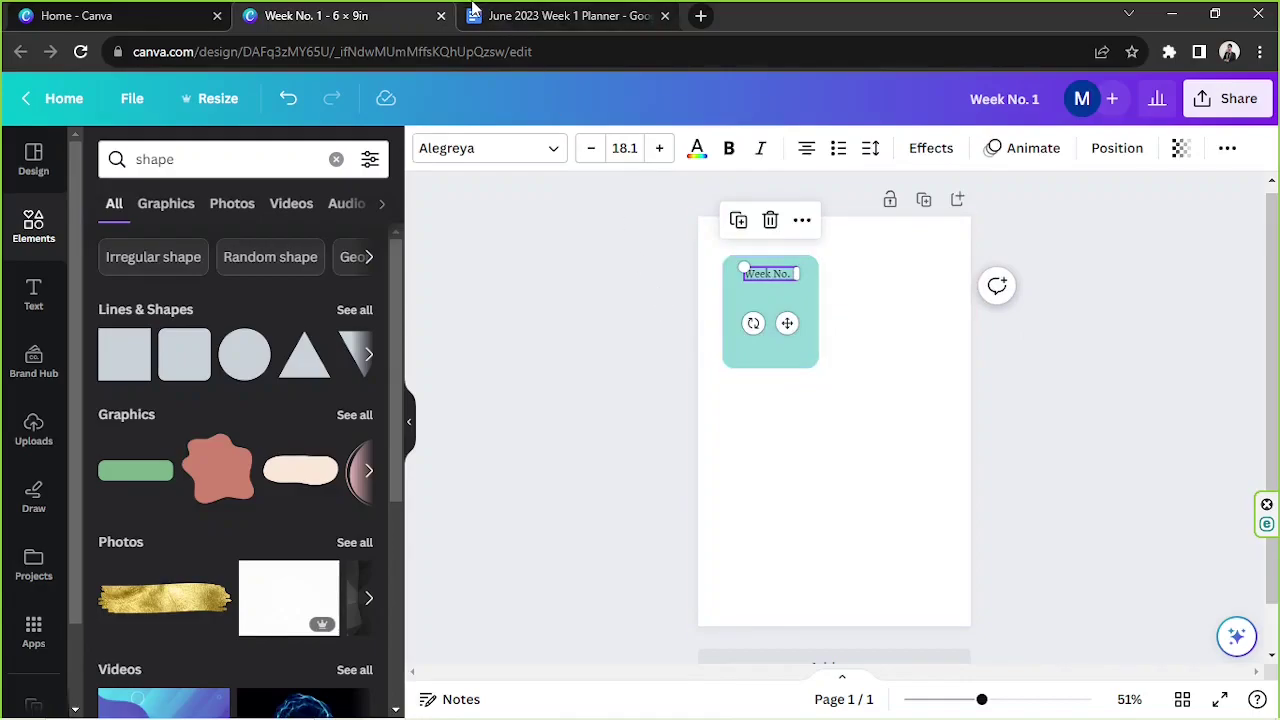
# Copy the June 2023 Week 1 Planner's Google Docs share link and return to Canva.
pyautogui.click(524, 12)
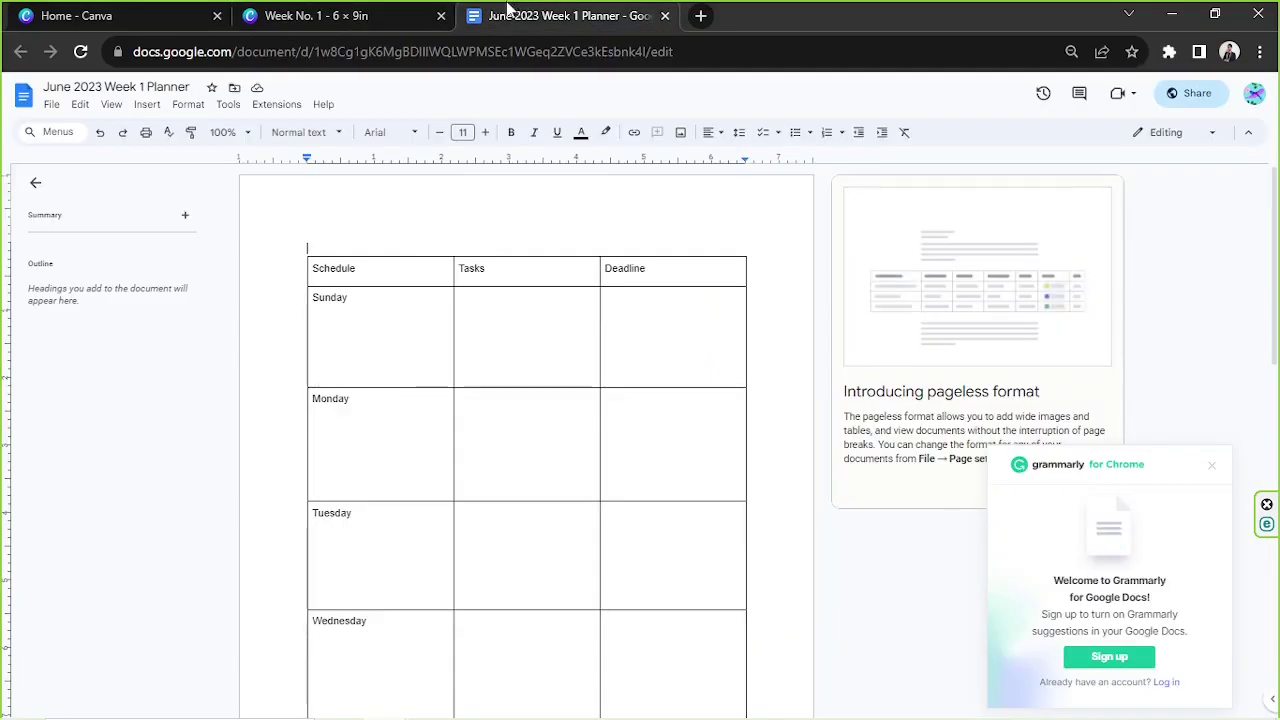
pyautogui.click(52, 104)
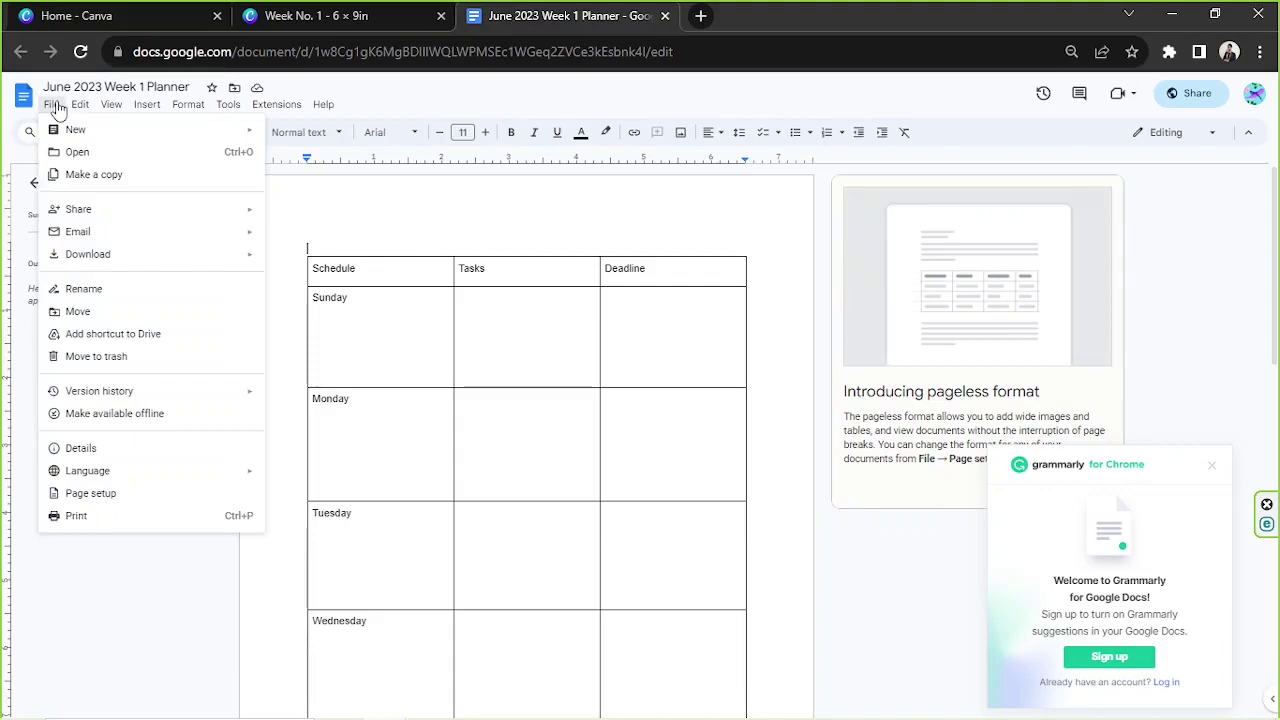
pyautogui.moveTo(95, 212)
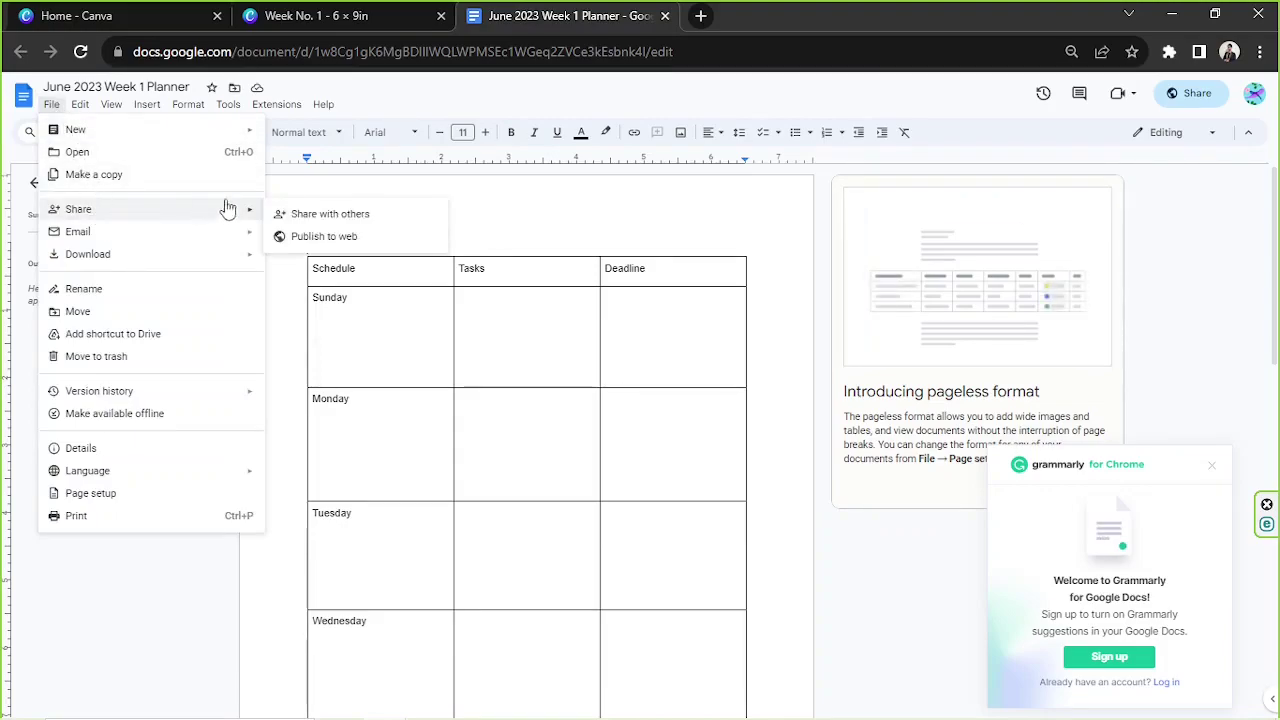
pyautogui.click(334, 214)
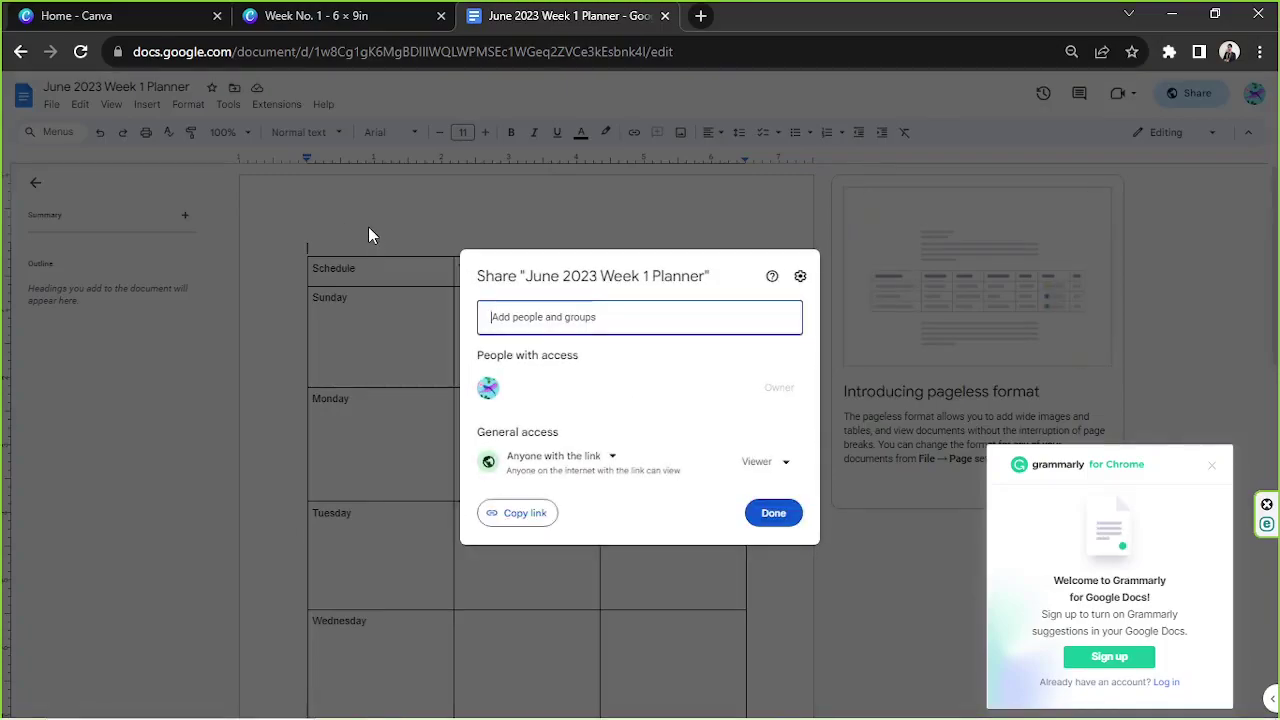
pyautogui.click(512, 515)
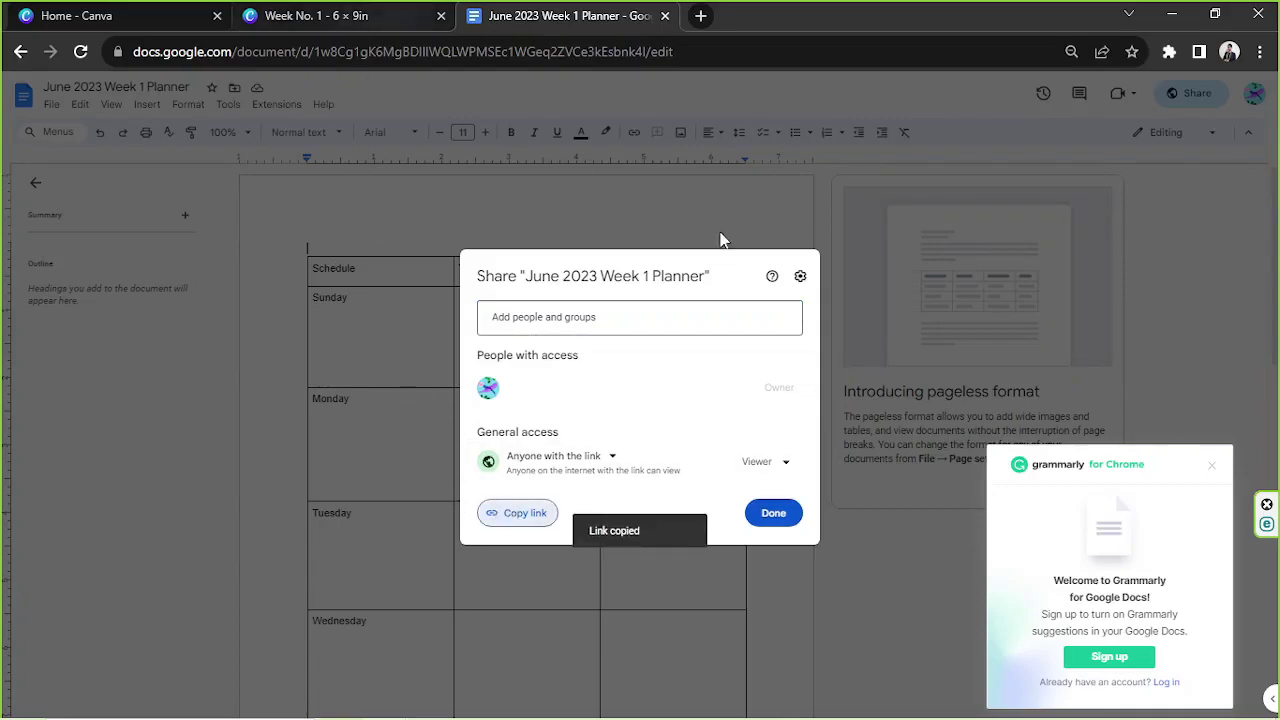
pyautogui.click(347, 14)
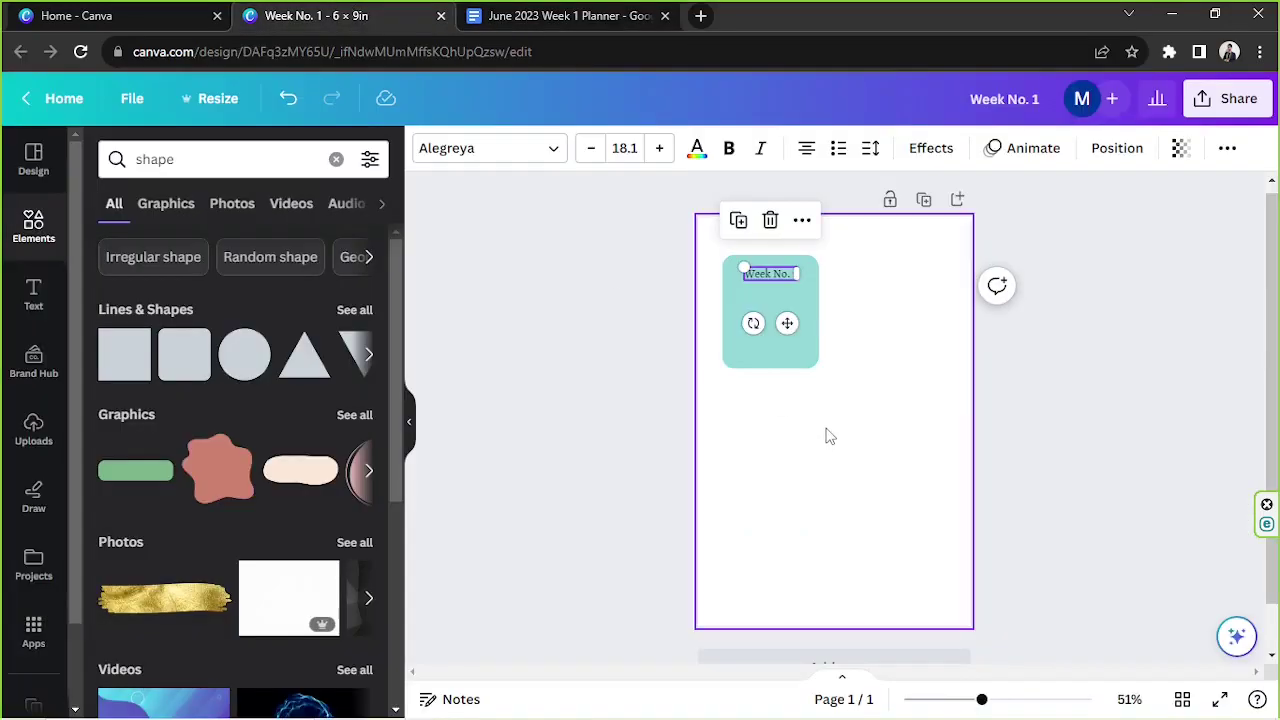
# Select the Week No. 1 label text and check its more-actions menu.
pyautogui.click(808, 355)
pyautogui.doubleClick(772, 280)
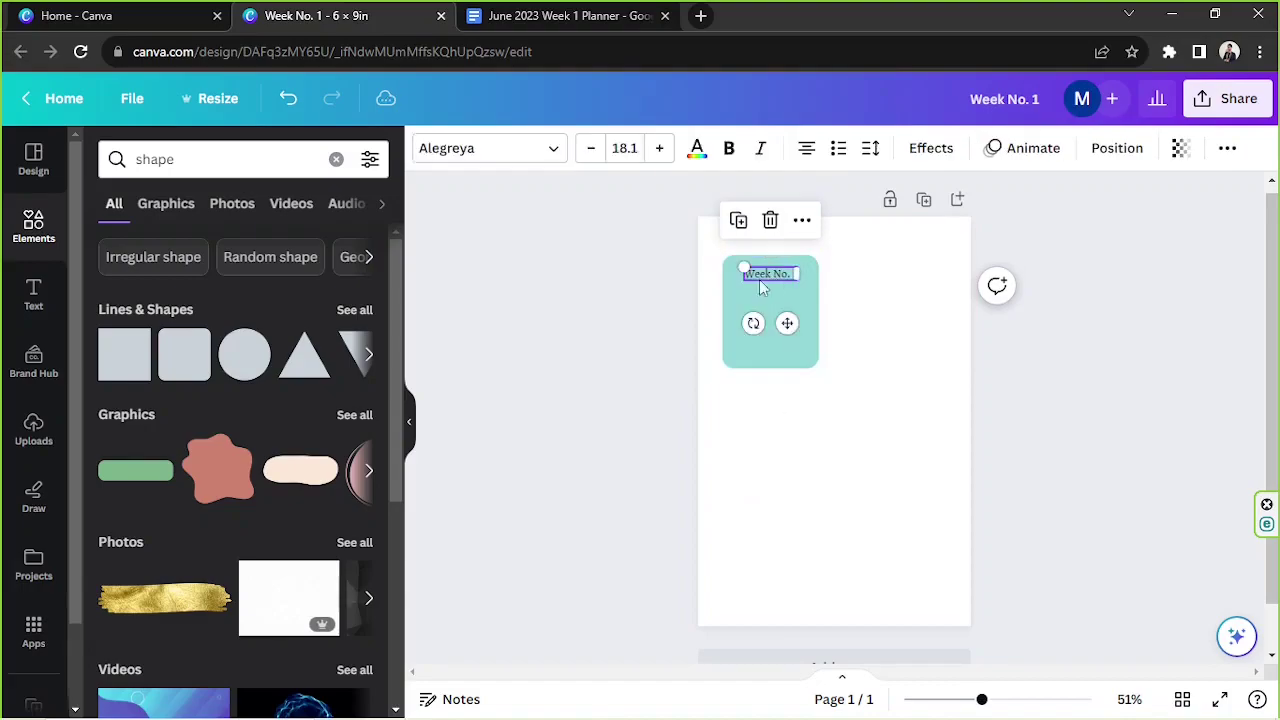
pyautogui.click(802, 222)
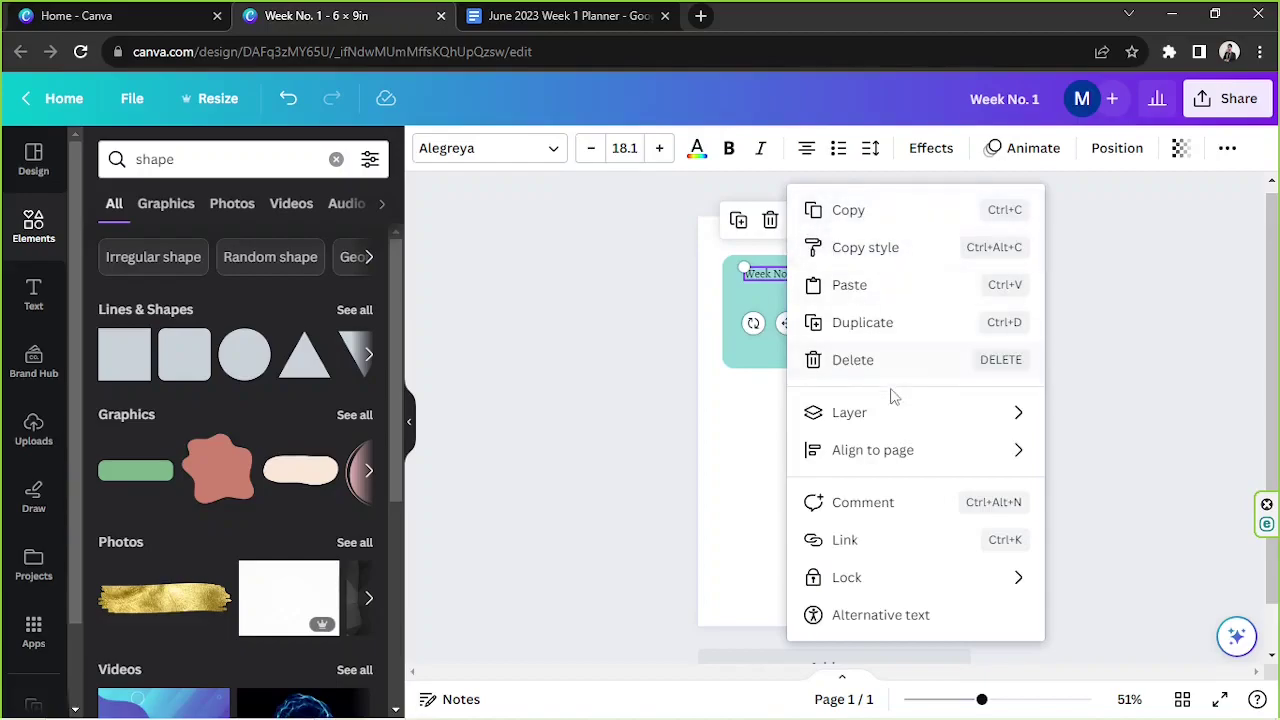
pyautogui.moveTo(890, 460)
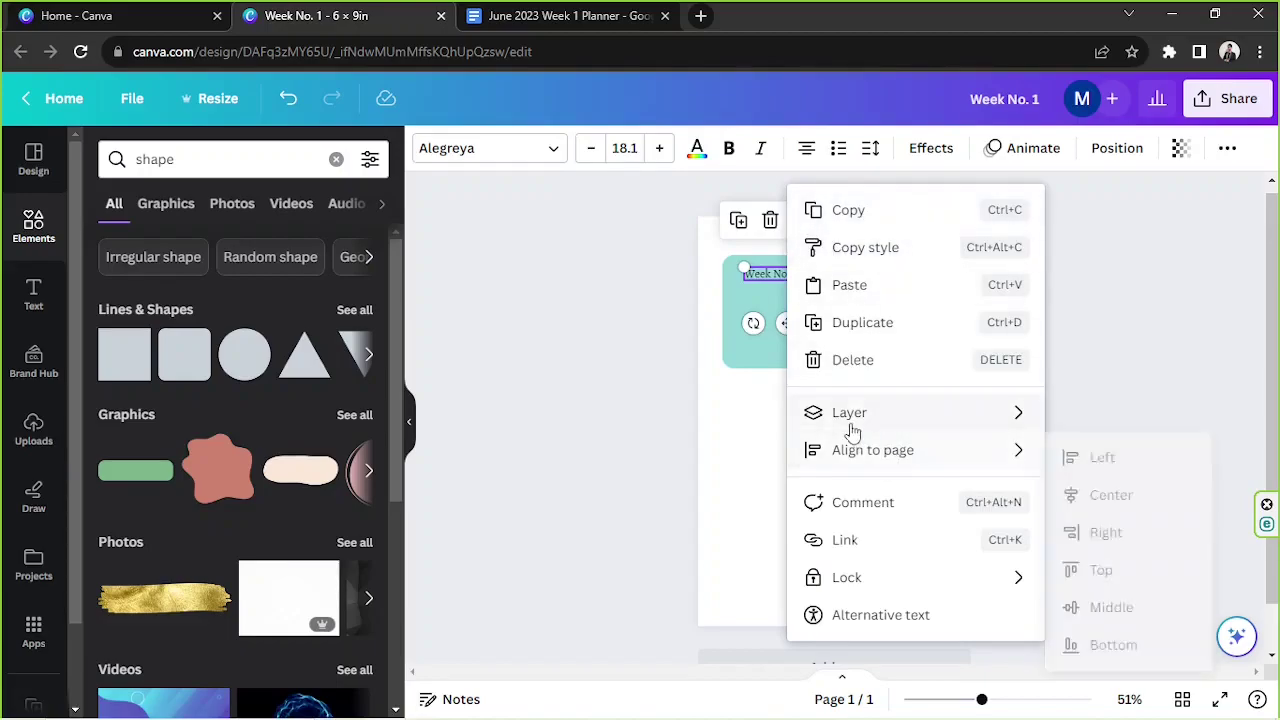
pyautogui.click(753, 276)
pyautogui.press('Escape')
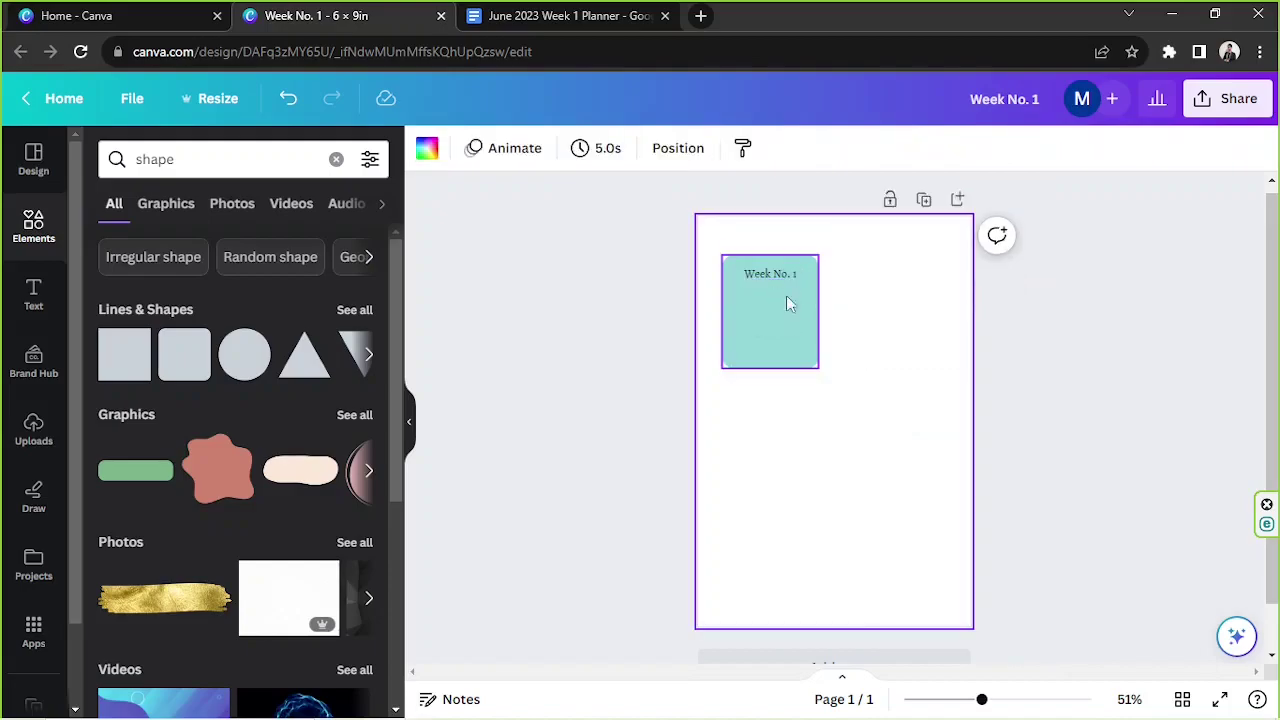
pyautogui.click(768, 276)
# Link the Week No. 1 text to the pasted Google Docs planner URL.
pyautogui.click(802, 222)
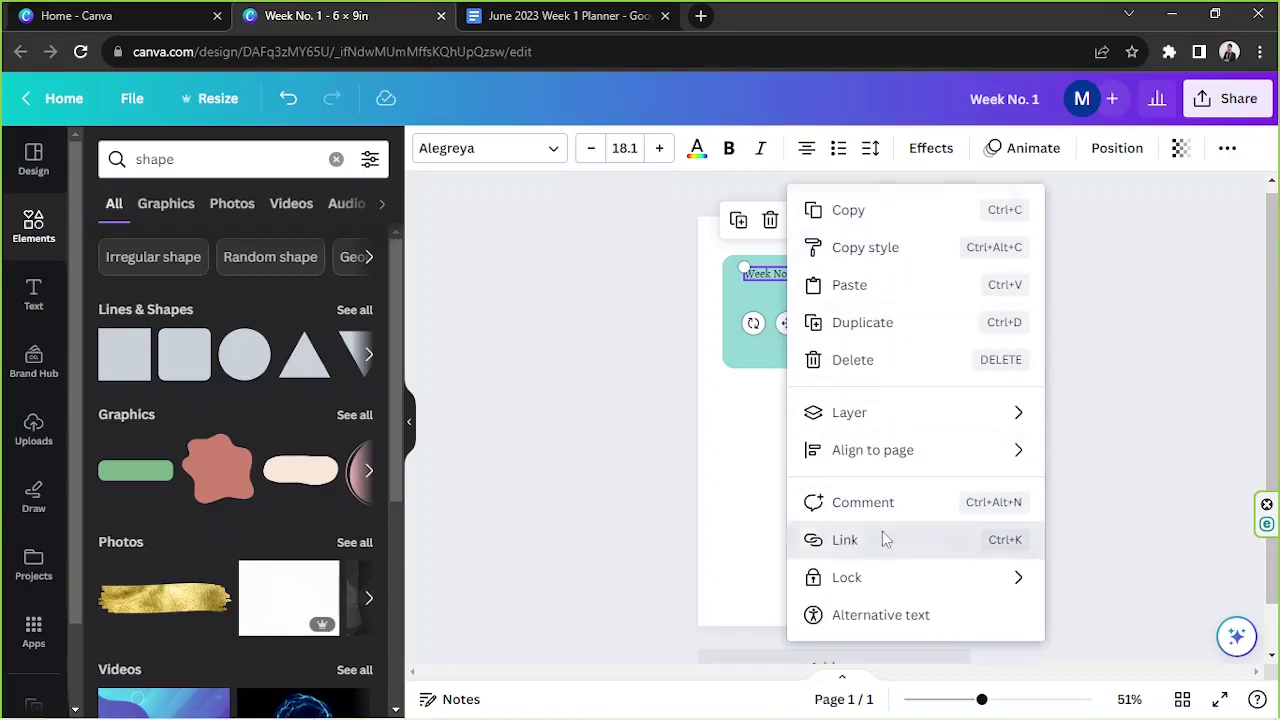
pyautogui.click(882, 539)
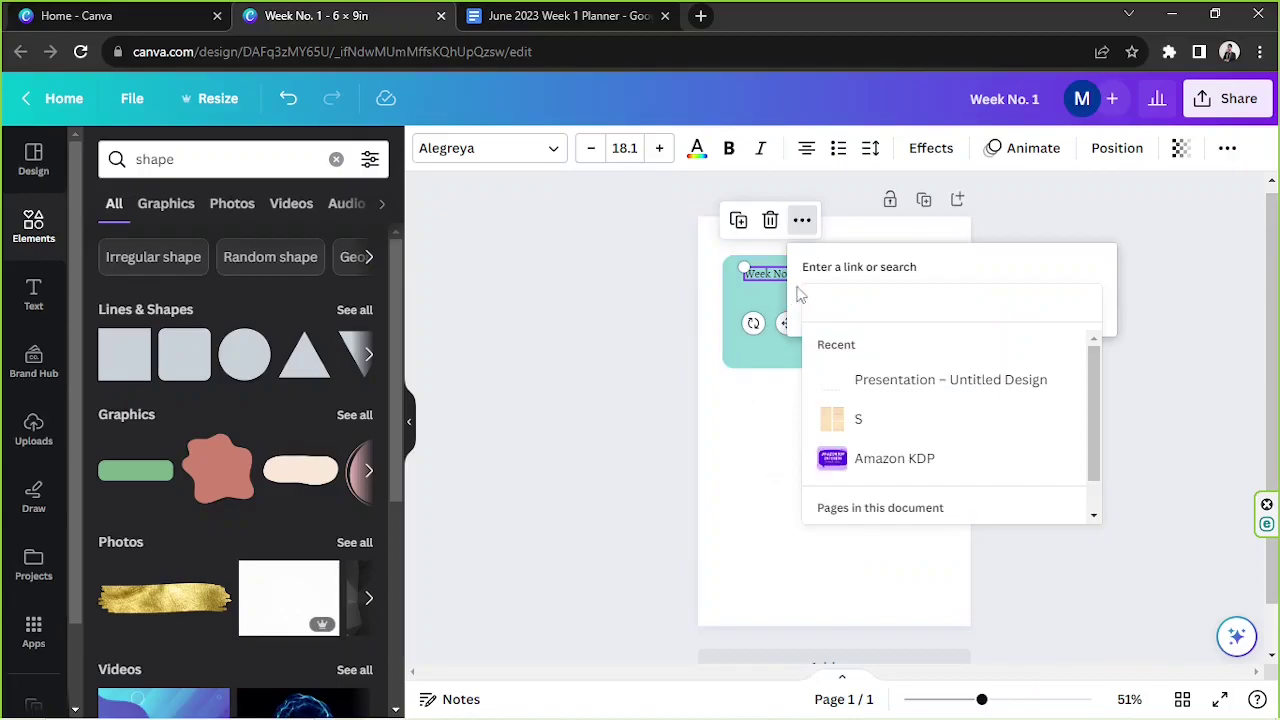
pyautogui.hotkey('ctrl', 'v')
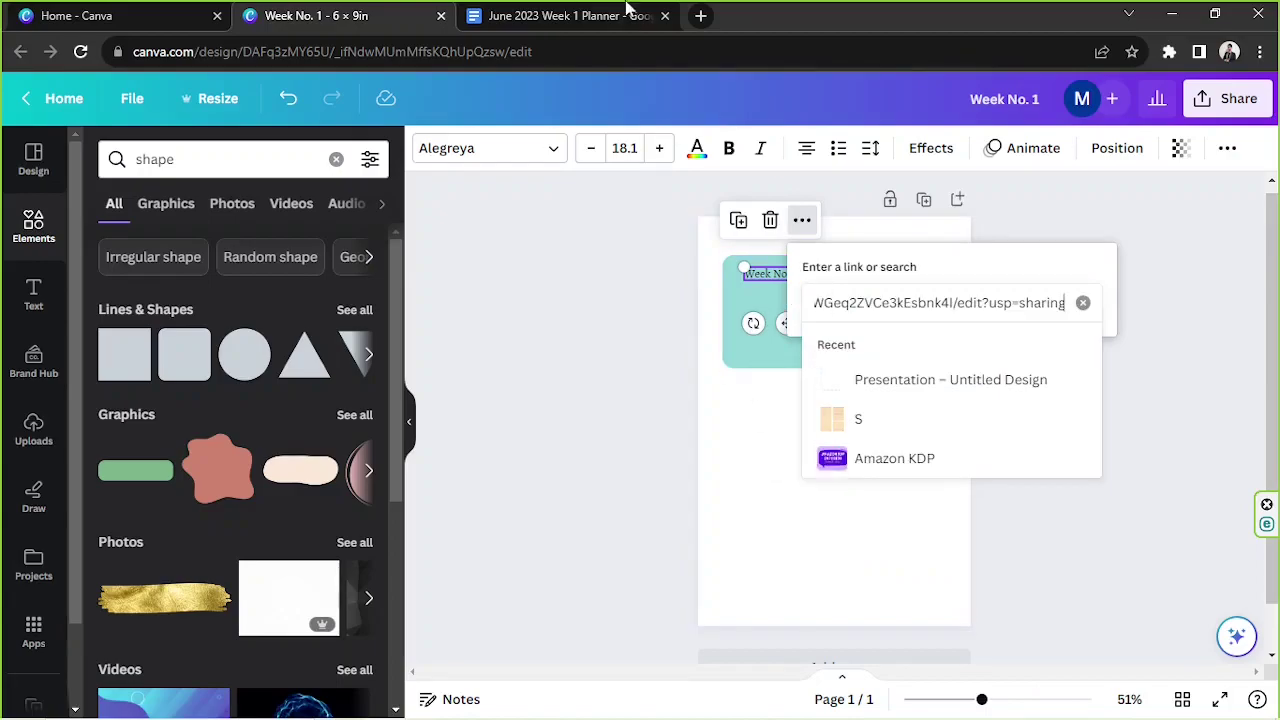
pyautogui.press('Return')
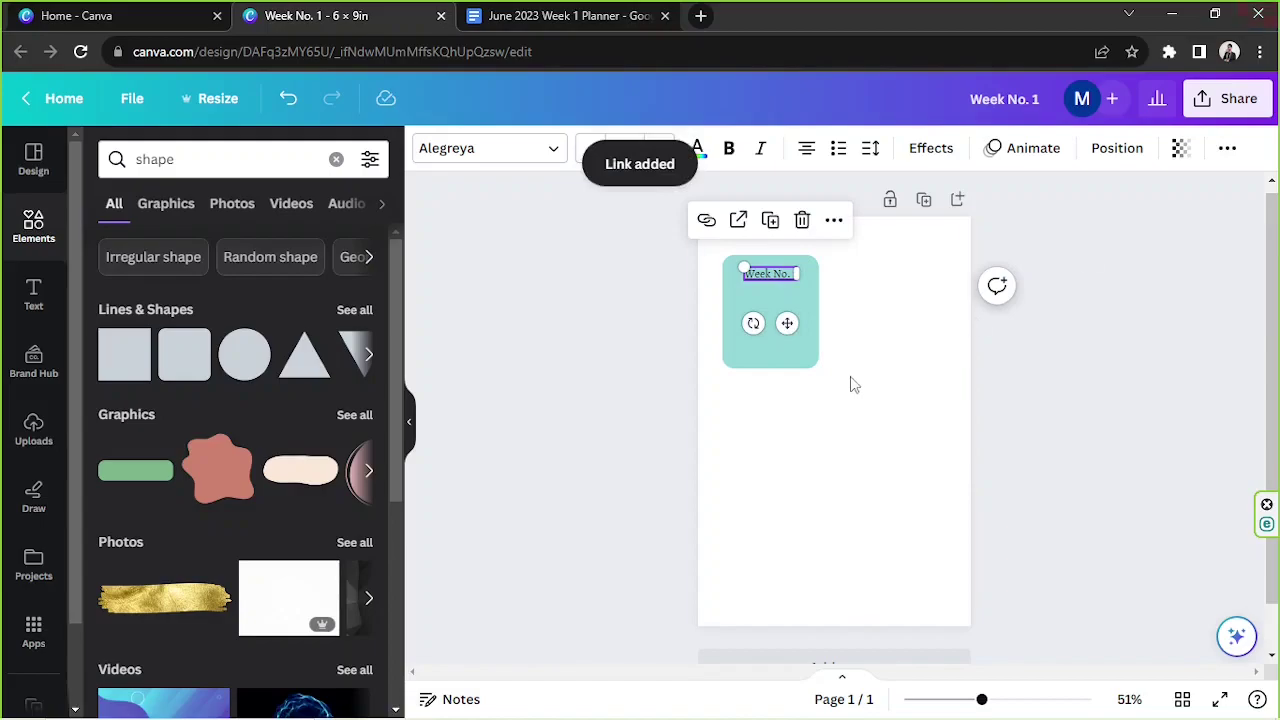
pyautogui.click(940, 364)
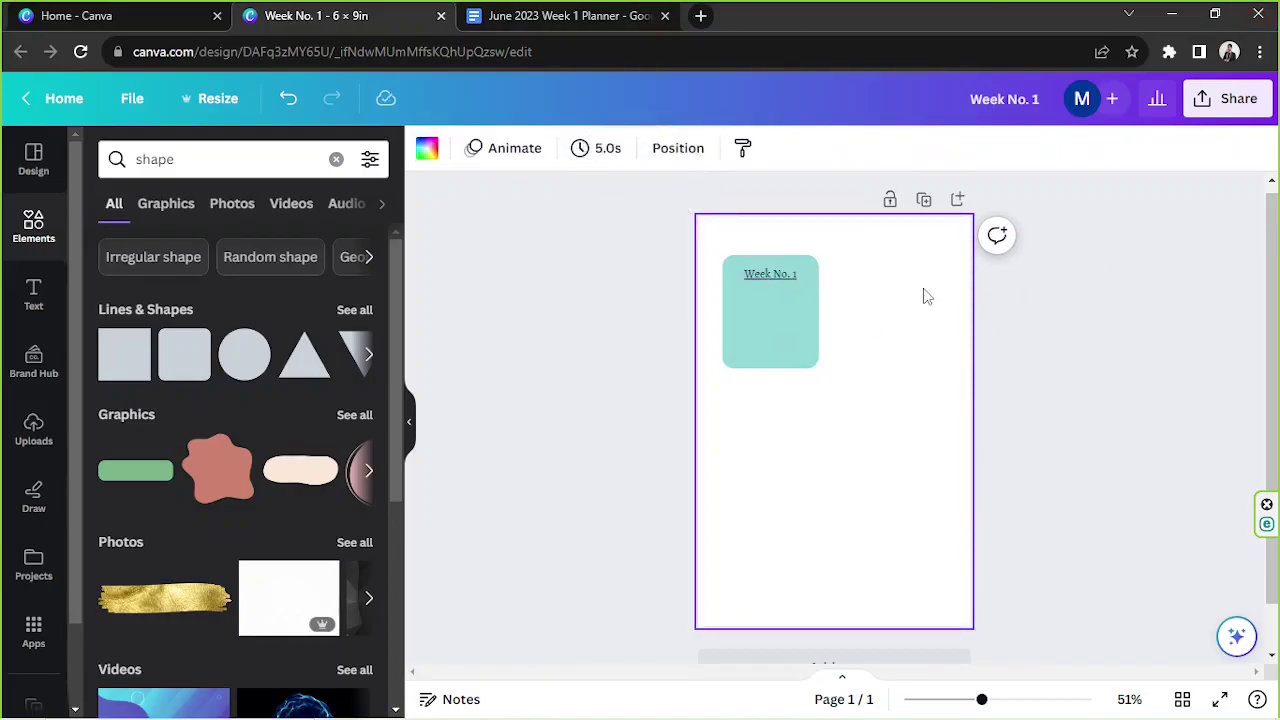
# Copy a view-only link to the Canva design from the Share menu.
pyautogui.click(1228, 98)
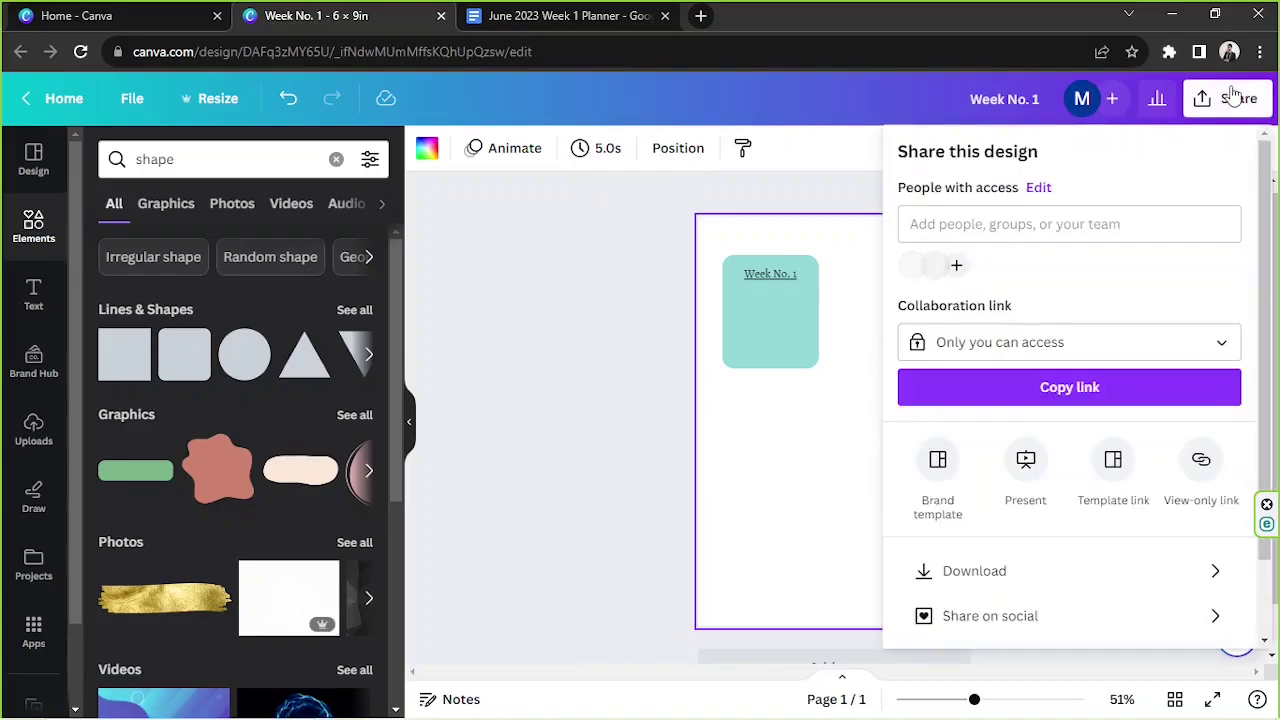
pyautogui.click(1200, 465)
pyautogui.click(1229, 273)
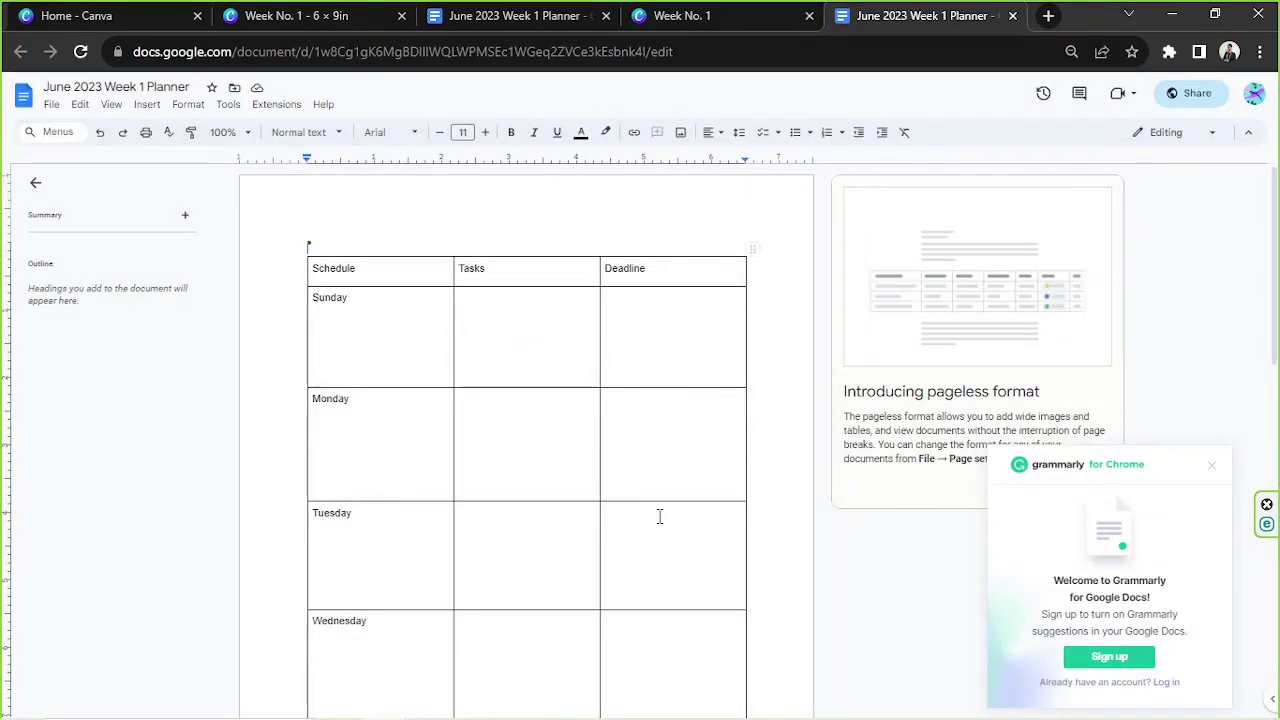
# Scroll the linked planner doc, then close its extra tab and return to Canva.
pyautogui.scroll(-4, 665, 495)
pyautogui.scroll(4, 671, 470)
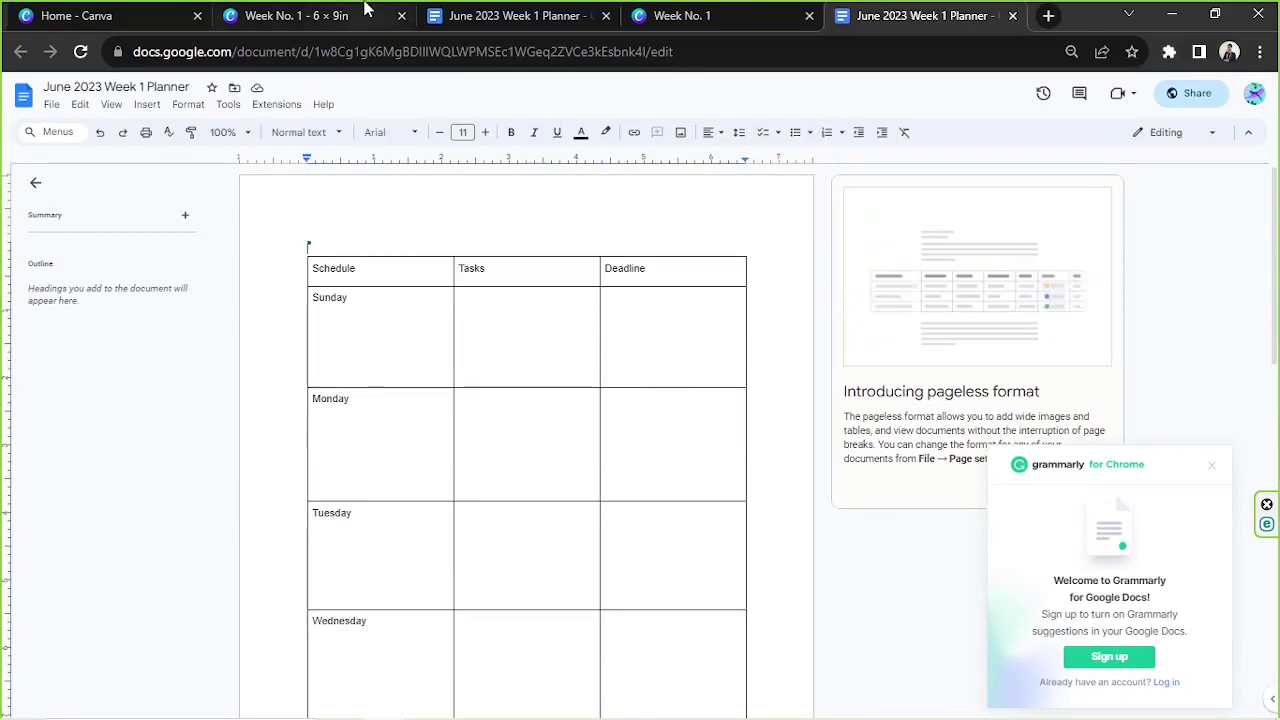
pyautogui.click(330, 16)
pyautogui.click(1012, 16)
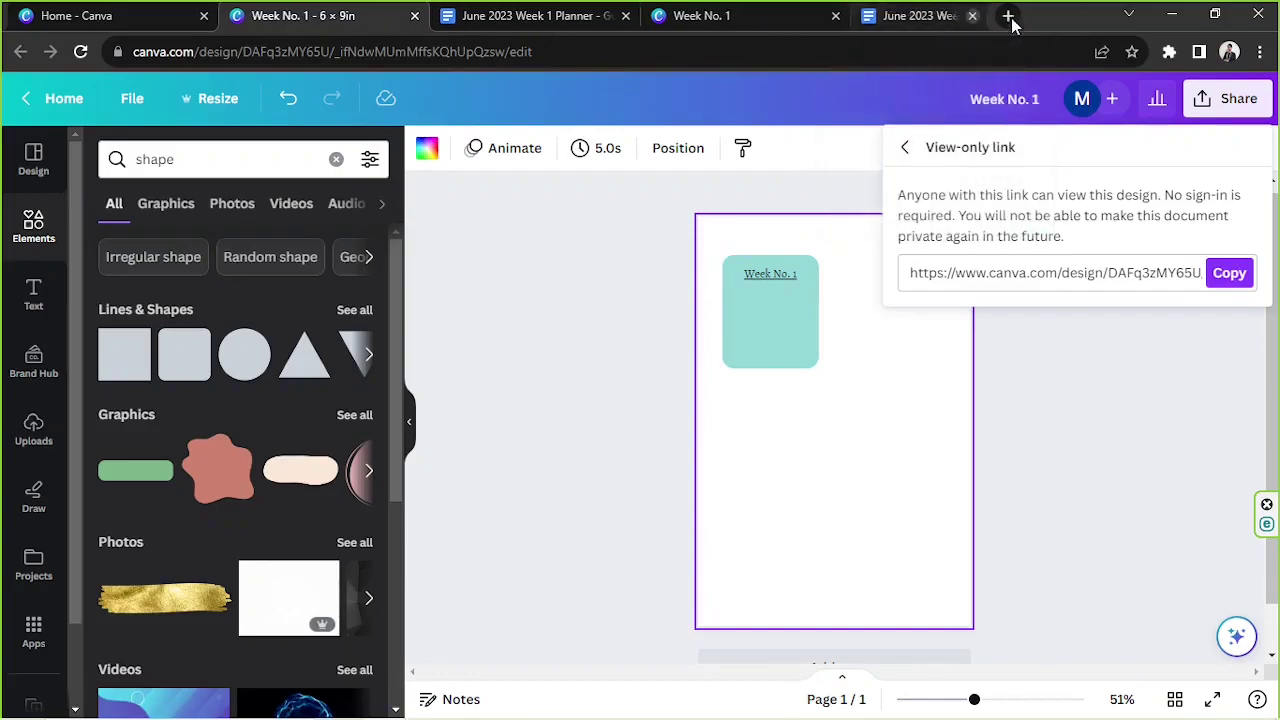
# Dismiss the share panel and check the teal Week No. 1 box.
pyautogui.click(772, 252)
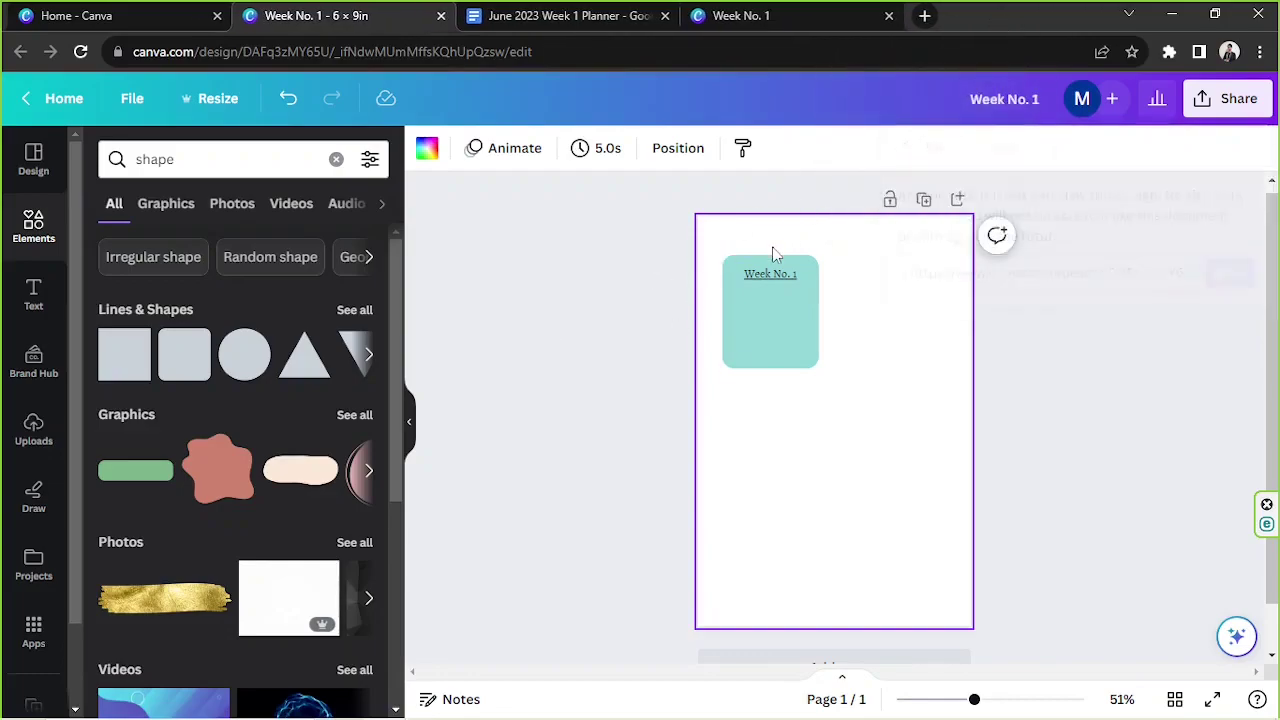
pyautogui.click(772, 330)
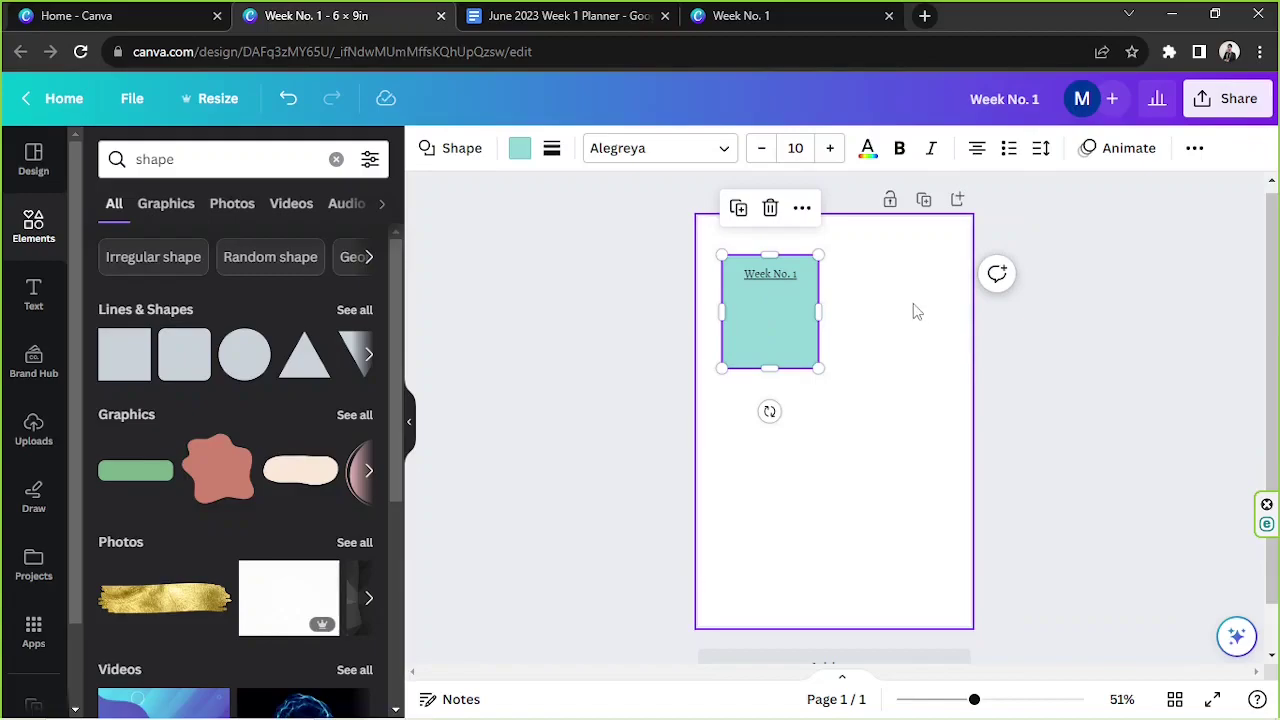
pyautogui.click(916, 312)
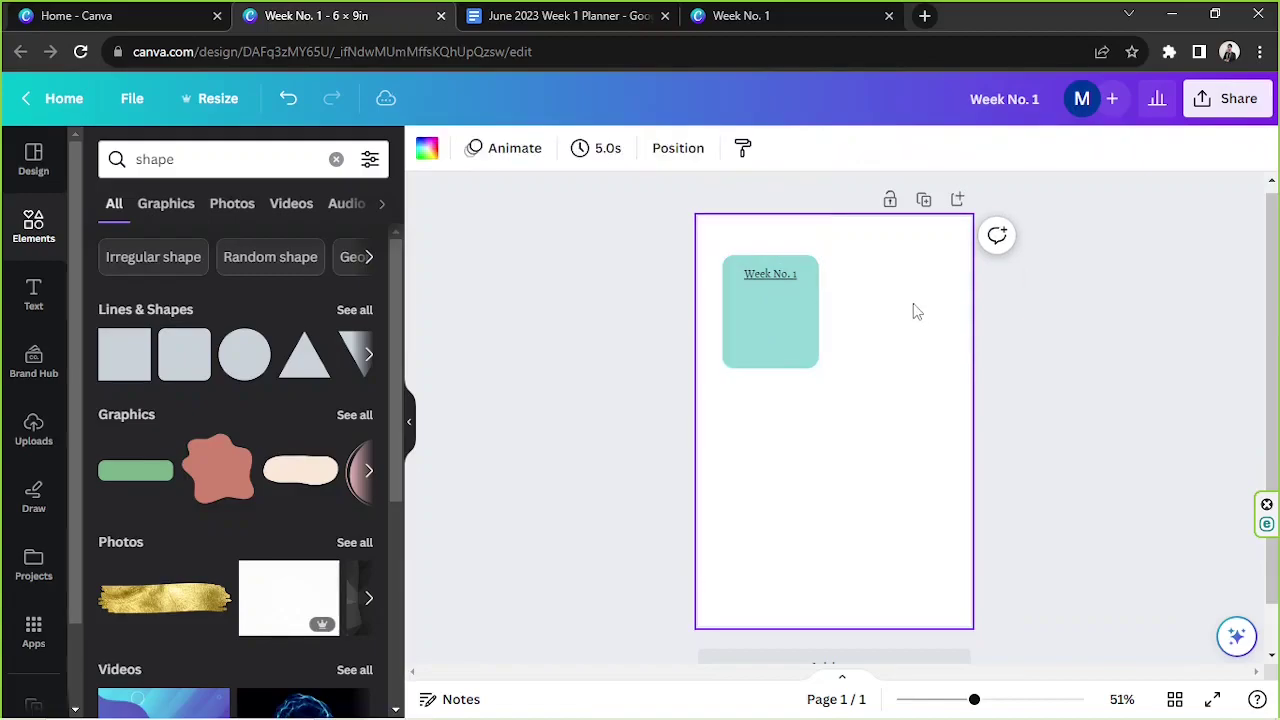
# Make the Week No. 1 teal box slightly shorter.
pyautogui.click(777, 320)
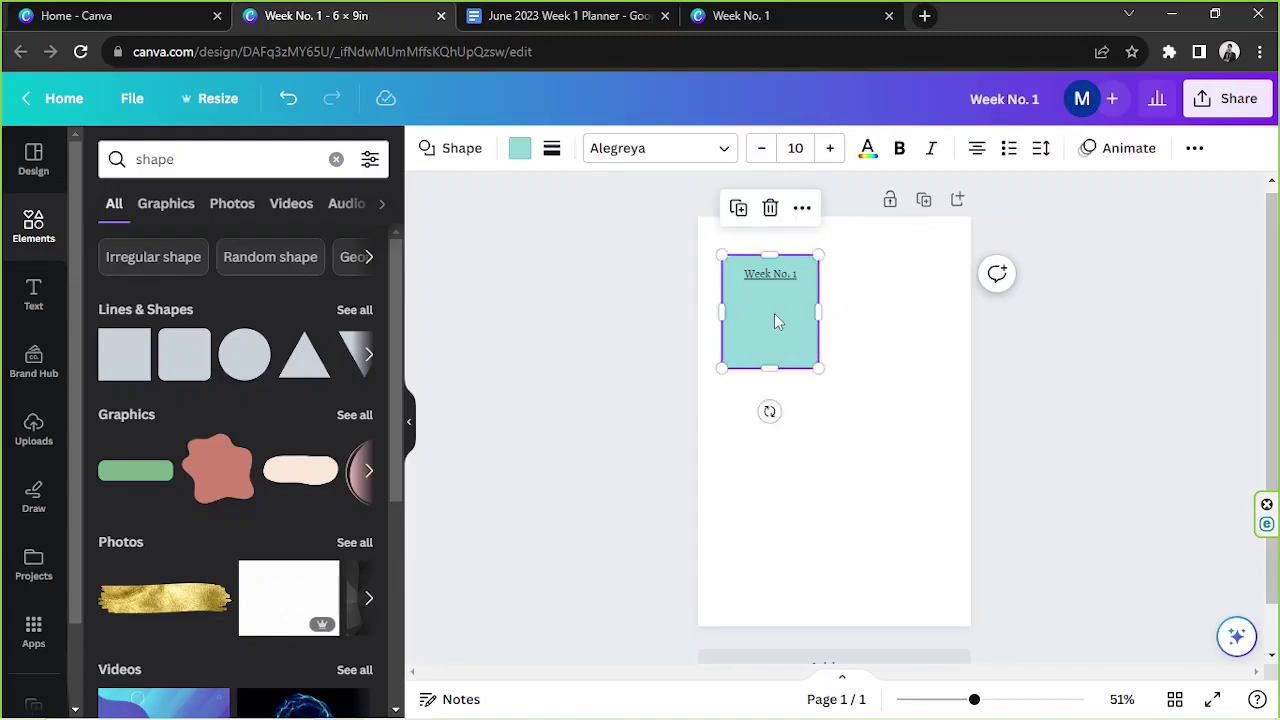
pyautogui.moveTo(722, 254); pyautogui.dragTo(725, 259)
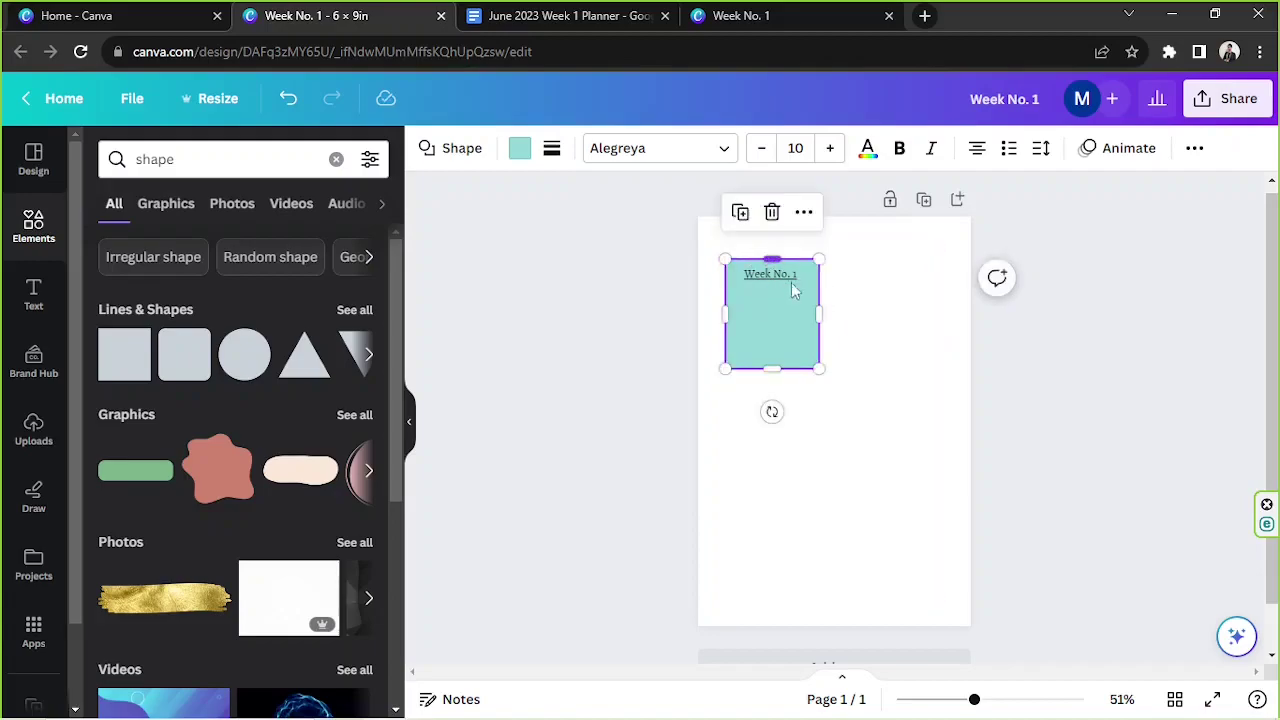
pyautogui.moveTo(781, 365); pyautogui.dragTo(766, 427)
pyautogui.click(857, 337)
# Duplicate the teal box into a stack of three, then delete the two extra copies.
pyautogui.click(792, 317)
pyautogui.click(757, 215)
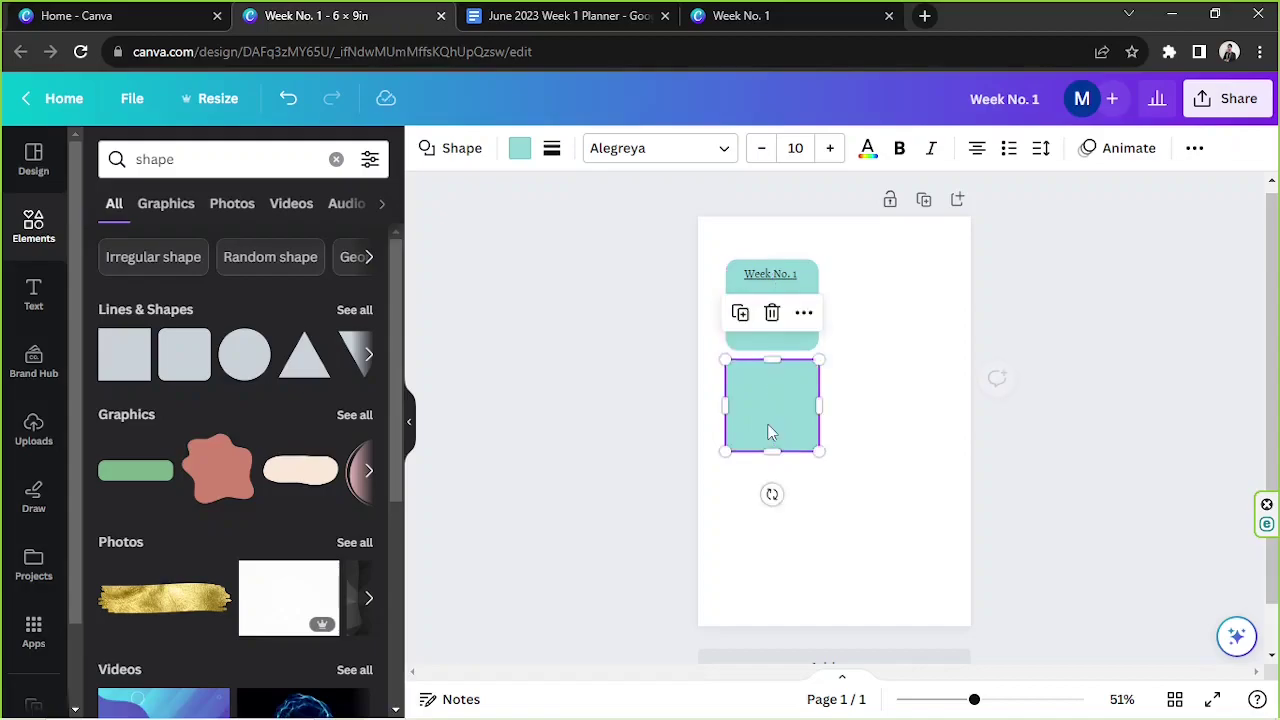
pyautogui.click(739, 314)
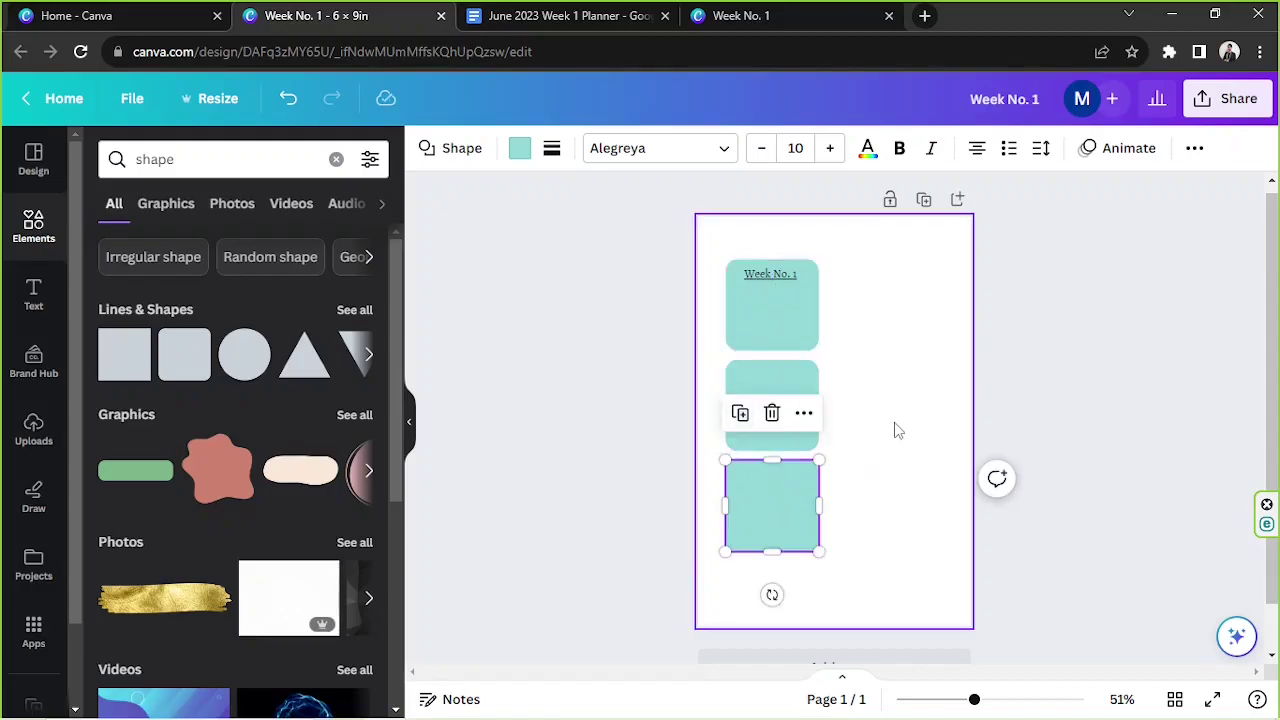
pyautogui.click(874, 543)
pyautogui.moveTo(849, 551); pyautogui.dragTo(790, 318)
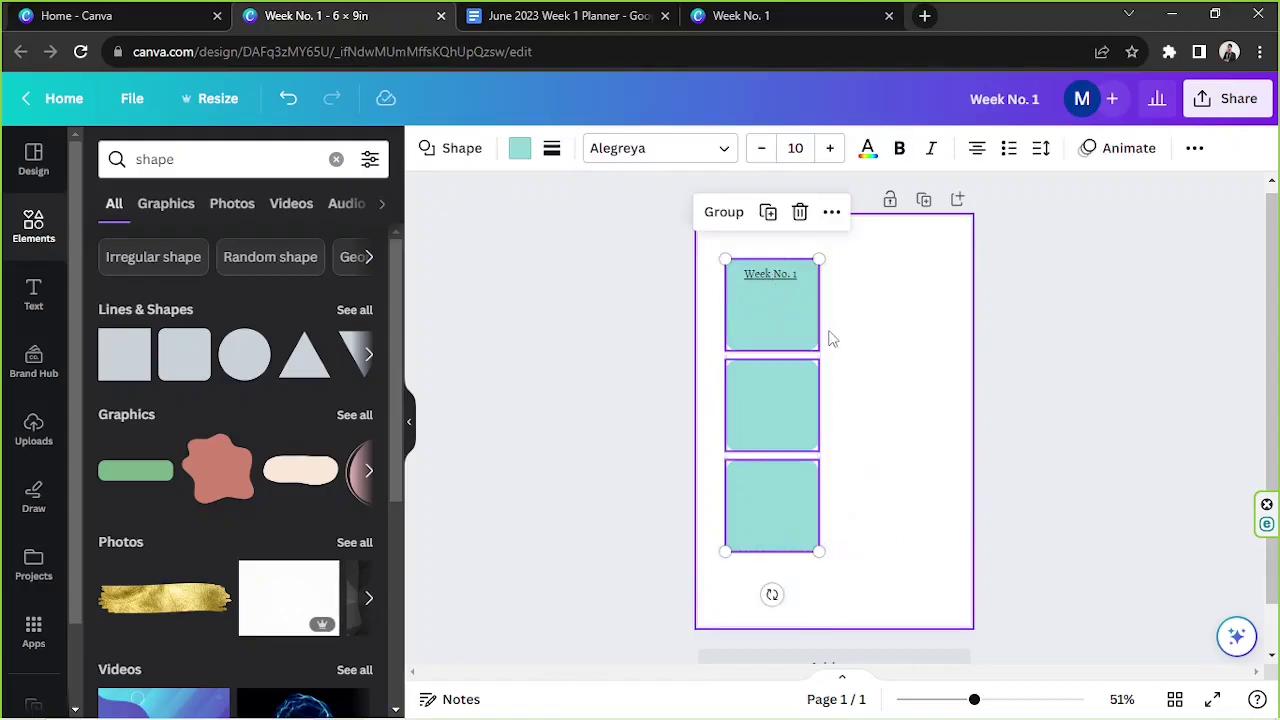
pyautogui.click(868, 308)
pyautogui.click(771, 330)
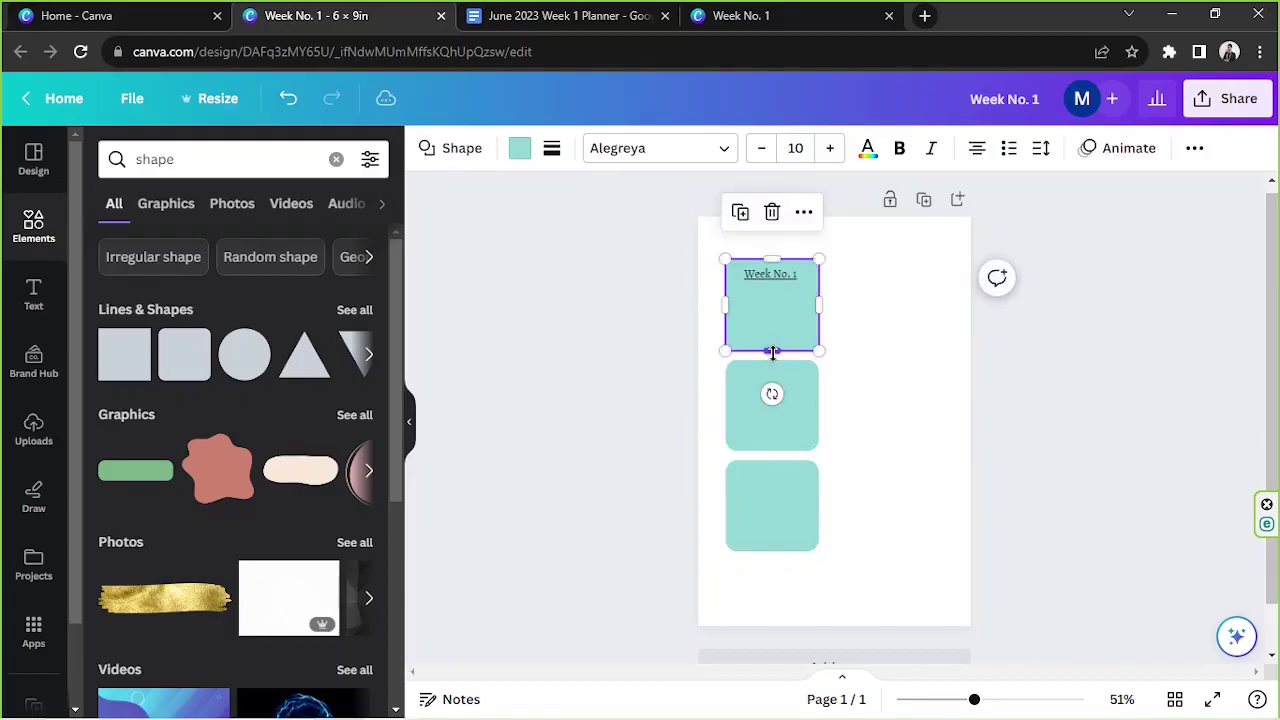
pyautogui.moveTo(771, 351); pyautogui.dragTo(771, 331)
pyautogui.click(798, 413)
pyautogui.click(771, 312)
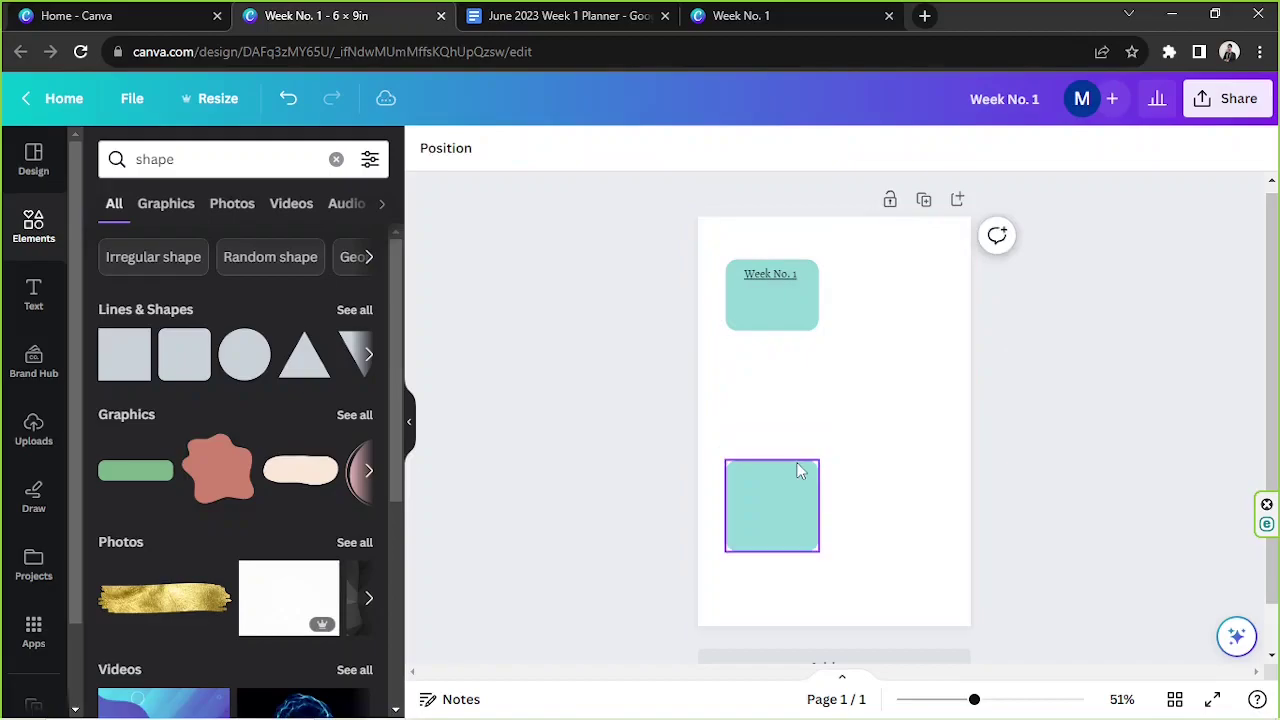
pyautogui.click(800, 468)
pyautogui.click(773, 413)
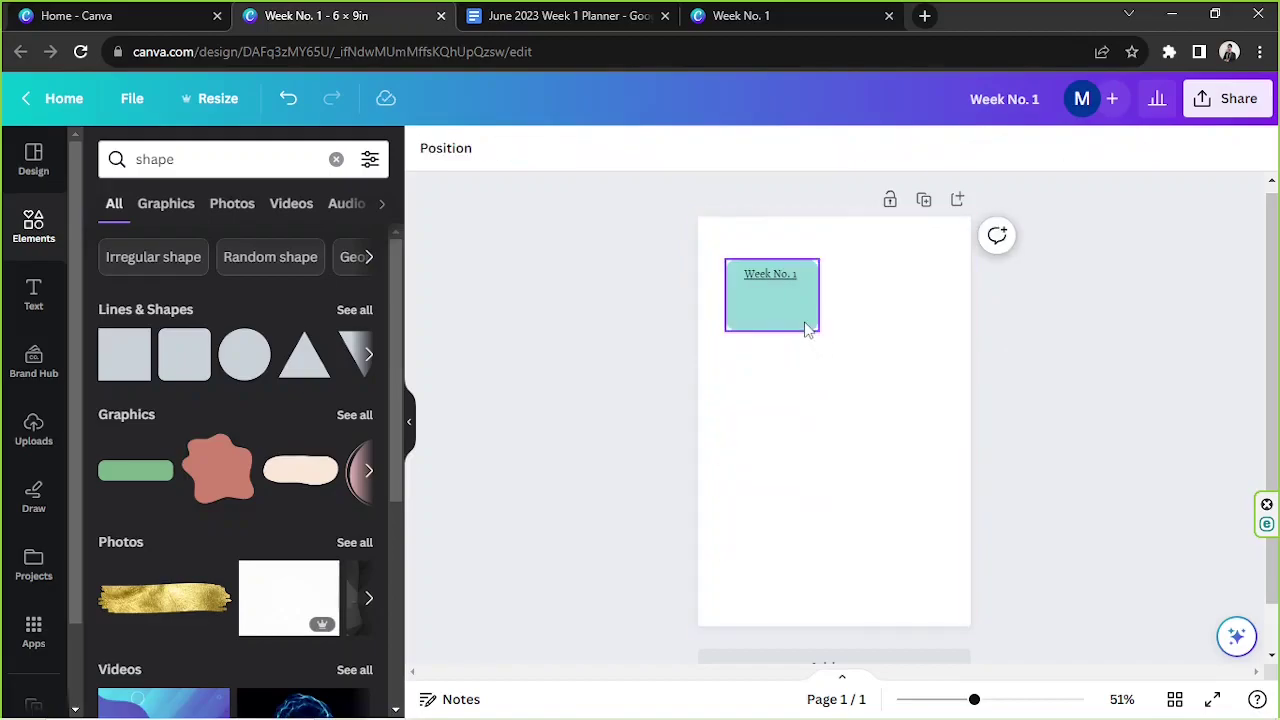
# Duplicate the Week No. 1 box into a column of four and select them together.
pyautogui.click(806, 322)
pyautogui.click(741, 214)
pyautogui.moveTo(775, 312); pyautogui.dragTo(763, 380)
pyautogui.click(741, 292)
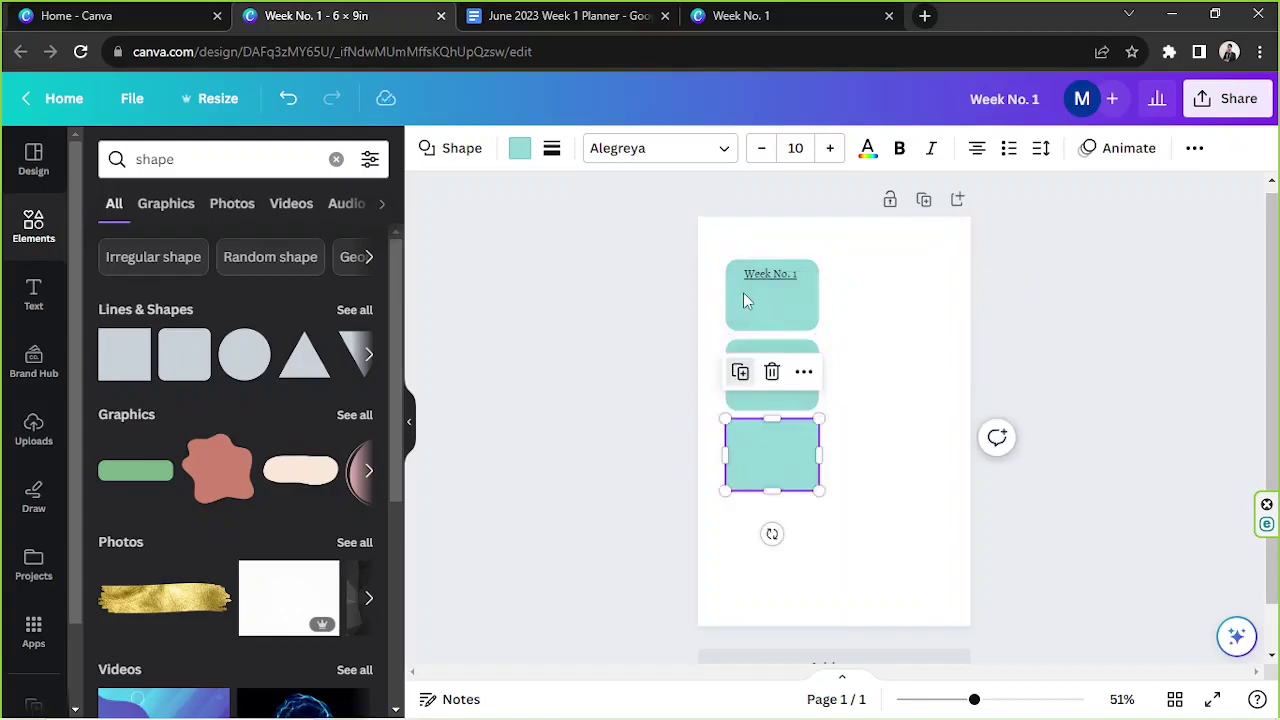
pyautogui.click(741, 373)
pyautogui.moveTo(876, 578); pyautogui.dragTo(788, 306)
pyautogui.click(872, 355)
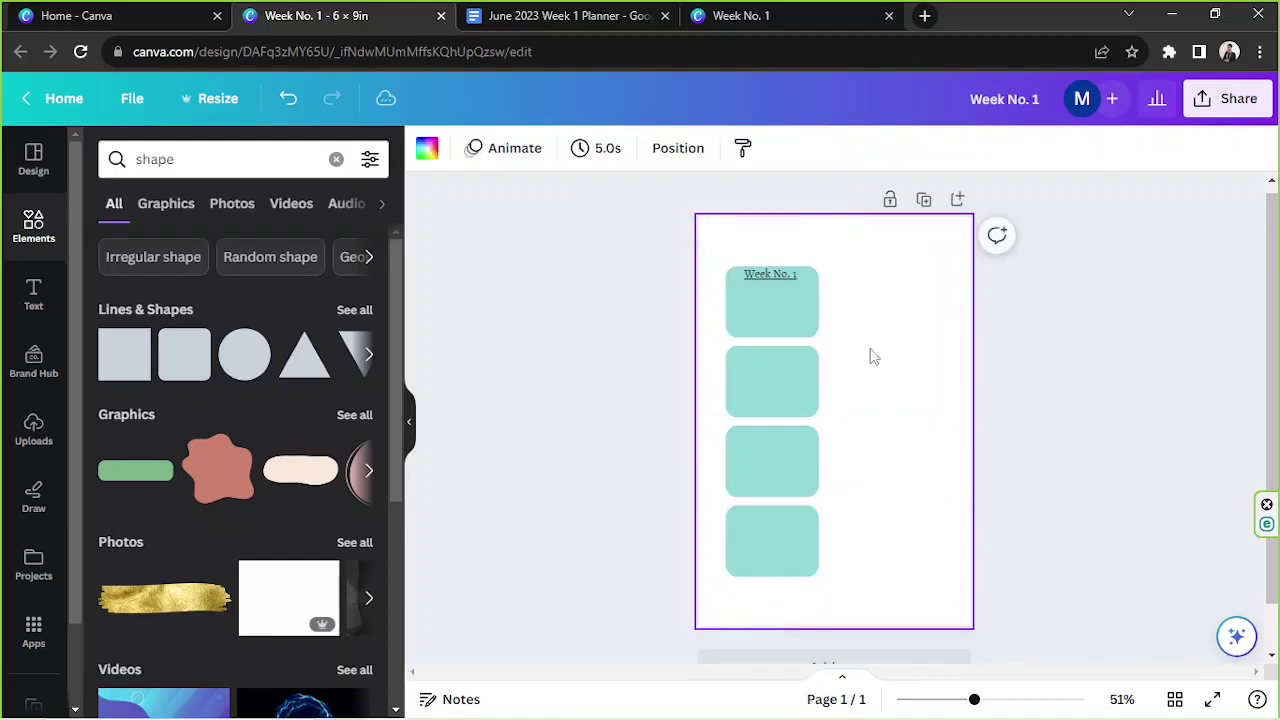
# Make the top box slightly taller and delete the three lower boxes.
pyautogui.click(772, 272)
pyautogui.click(775, 263)
pyautogui.click(789, 312)
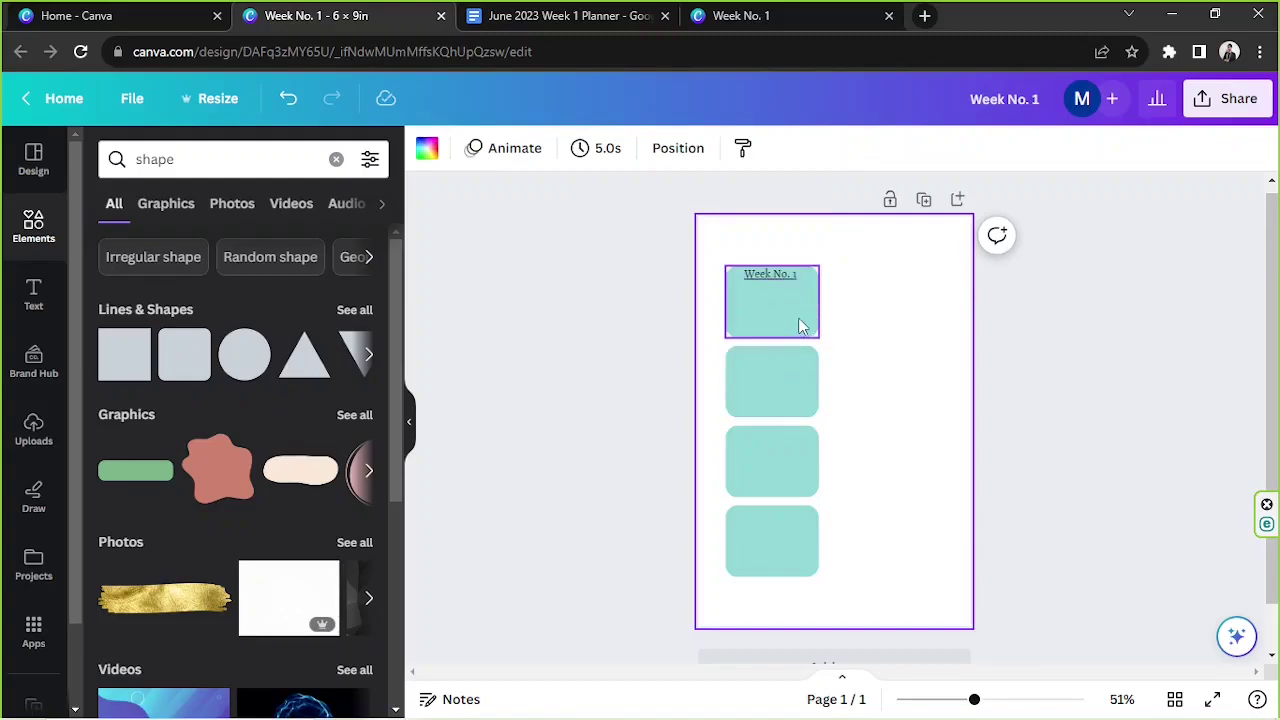
pyautogui.moveTo(775, 260); pyautogui.dragTo(773, 255)
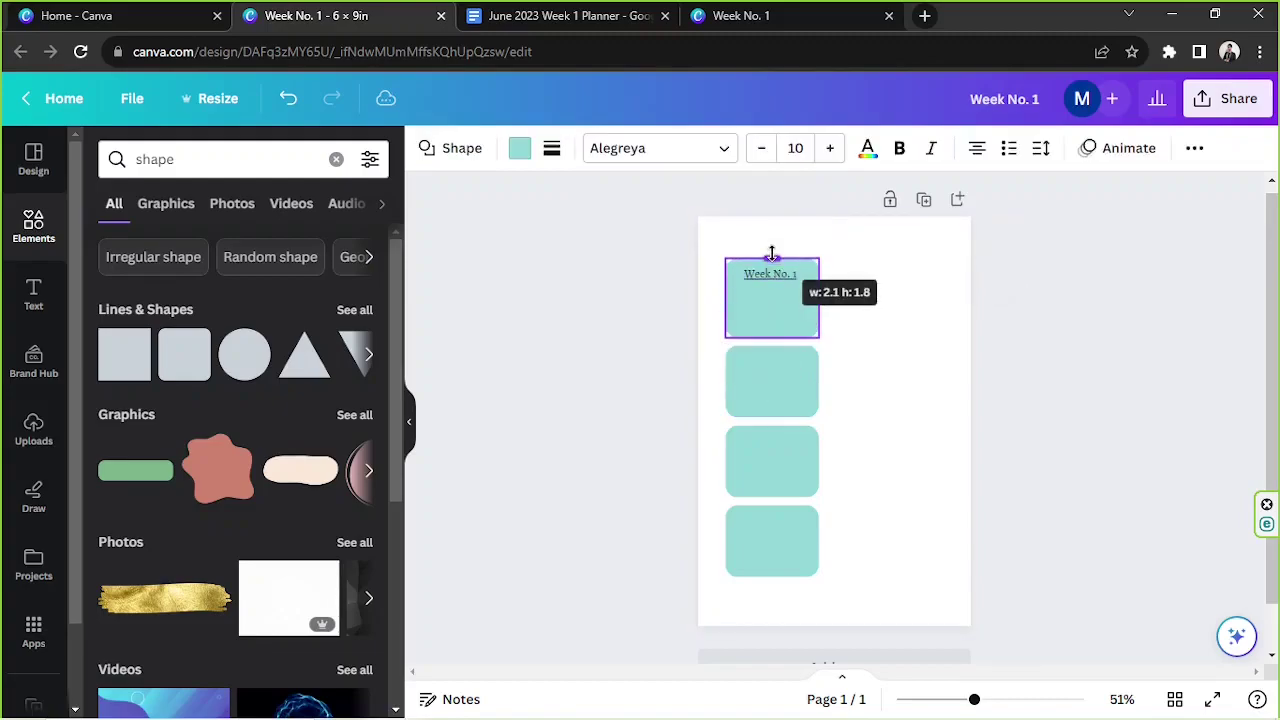
pyautogui.click(768, 376)
pyautogui.press('Delete')
pyautogui.press('Delete')
pyautogui.press('Delete')
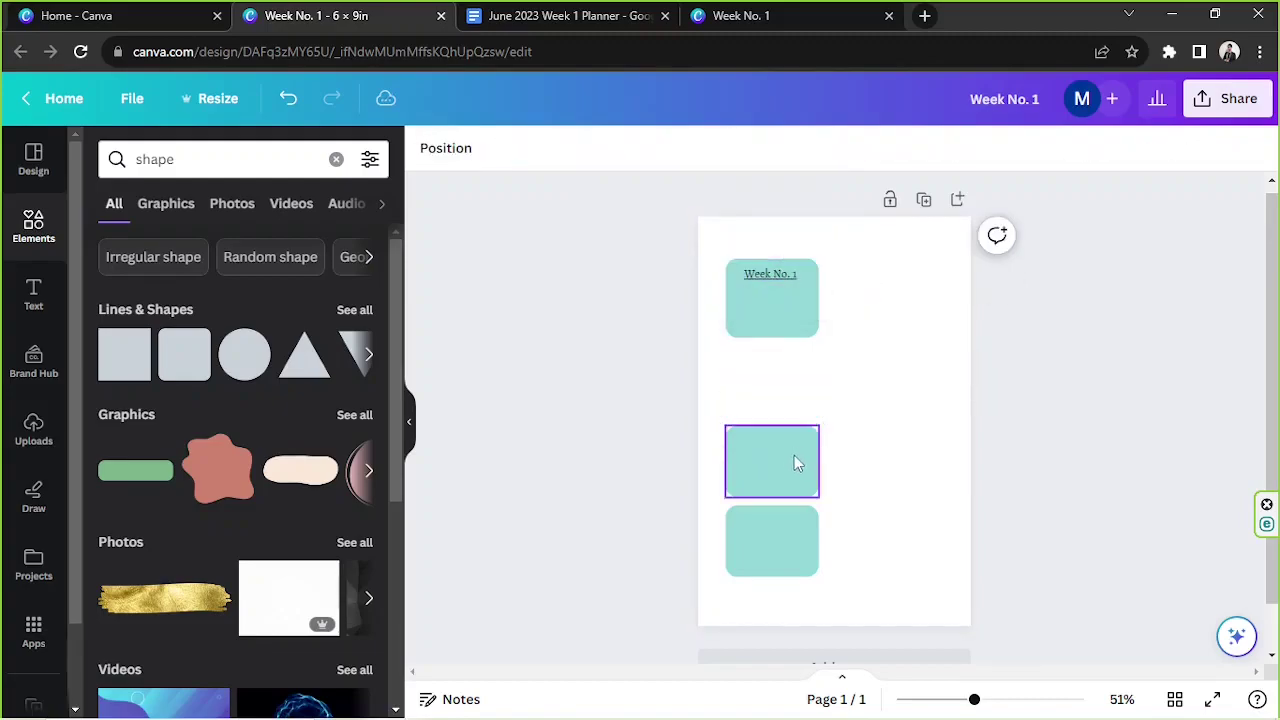
# Re-duplicate the box into a column of four beneath Week No. 1 and nudge it into place.
pyautogui.click(741, 213)
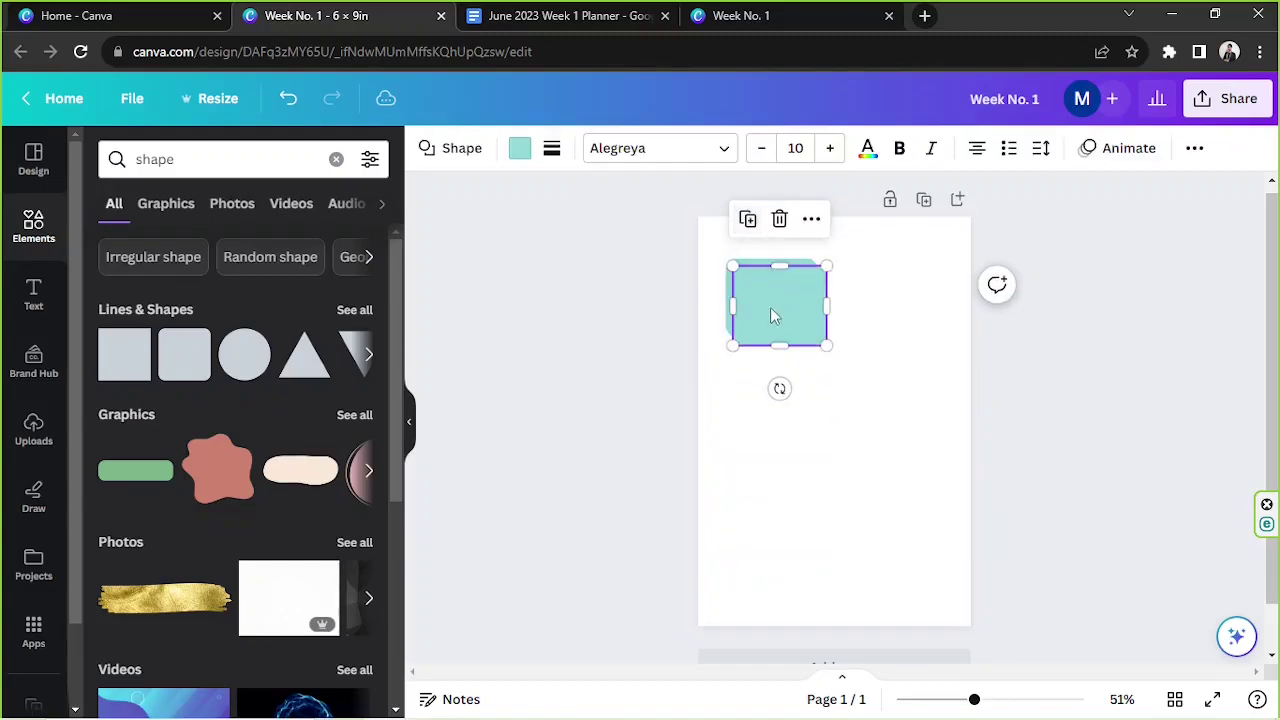
pyautogui.moveTo(768, 314); pyautogui.dragTo(767, 396)
pyautogui.click(740, 296)
pyautogui.click(740, 379)
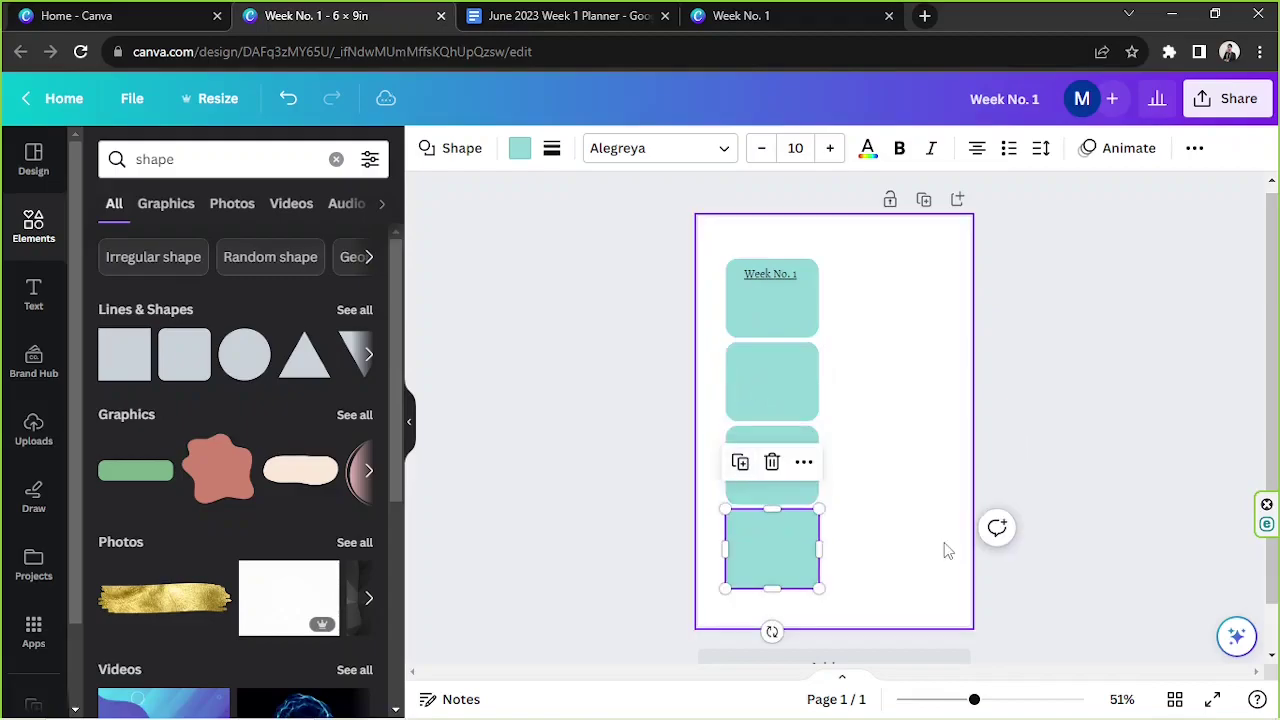
pyautogui.click(891, 600)
pyautogui.moveTo(891, 600); pyautogui.dragTo(724, 254)
pyautogui.moveTo(778, 334); pyautogui.dragTo(795, 340)
pyautogui.click(1119, 342)
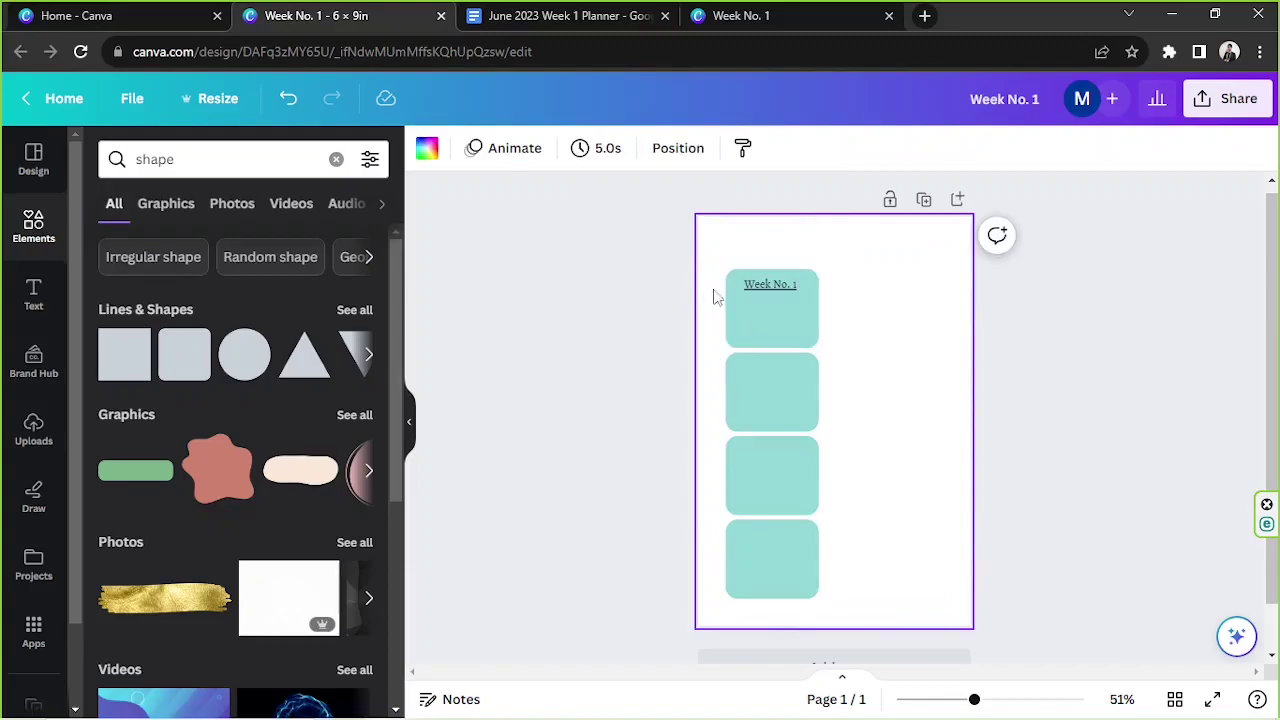
# Duplicate the Week No. 1 box to the right and build a second column of four boxes.
pyautogui.doubleClick(757, 323)
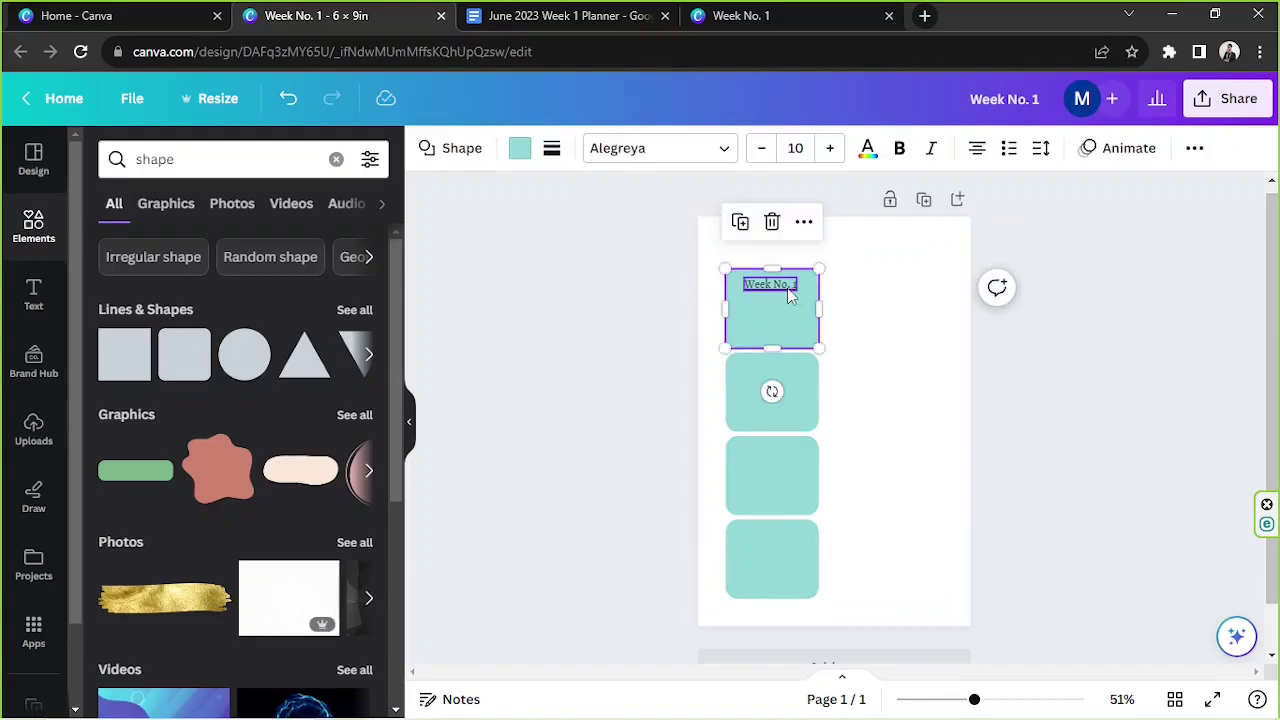
pyautogui.click(740, 221)
pyautogui.moveTo(762, 292); pyautogui.dragTo(879, 290)
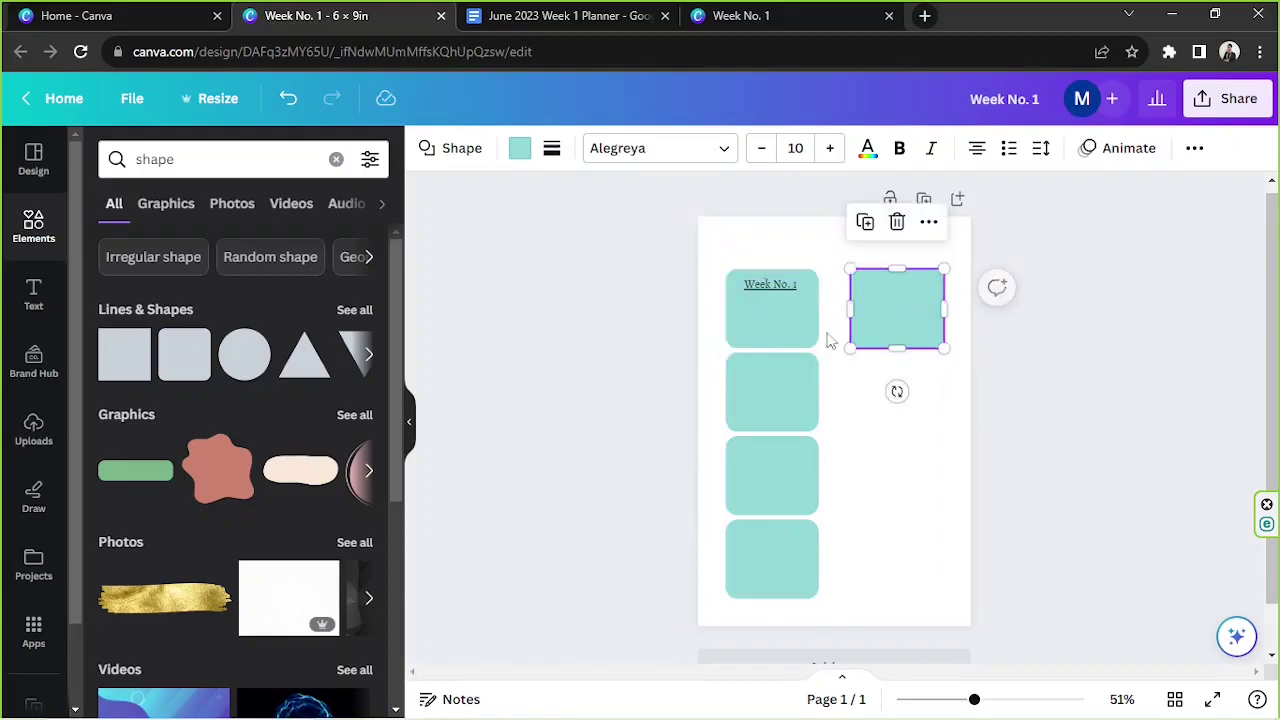
pyautogui.click(865, 224)
pyautogui.moveTo(888, 374); pyautogui.dragTo(893, 388)
pyautogui.click(864, 306)
pyautogui.click(862, 390)
pyautogui.click(948, 345)
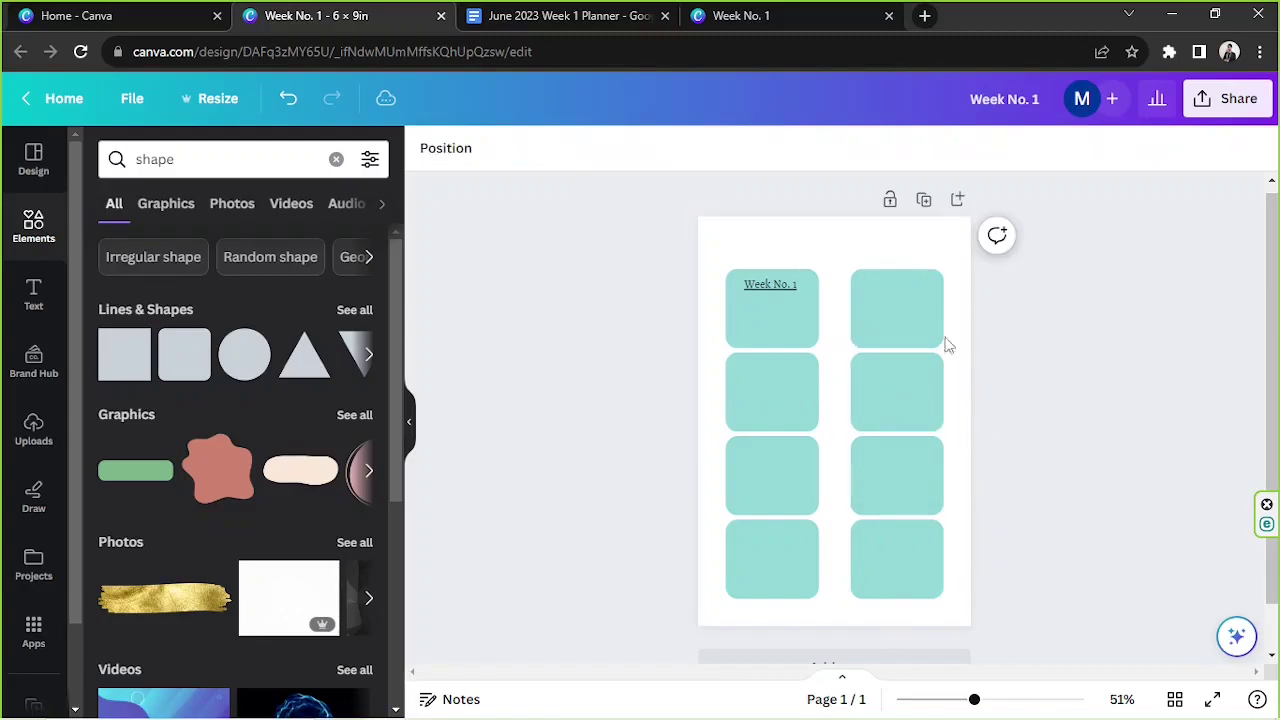
pyautogui.moveTo(978, 703); pyautogui.dragTo(1027, 700)
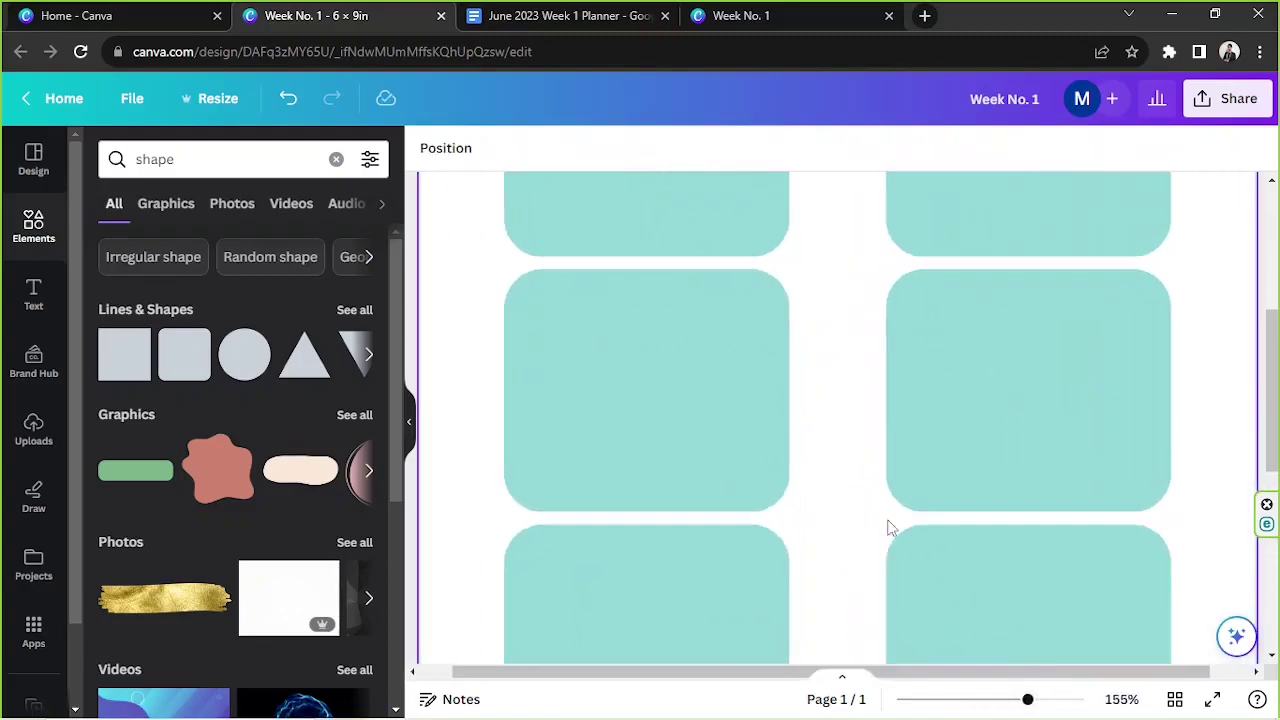
pyautogui.scroll(2, 850, 450)
# Widen the Week No. 1 box and the top-right box until they nearly meet.
pyautogui.click(831, 388)
pyautogui.click(785, 321)
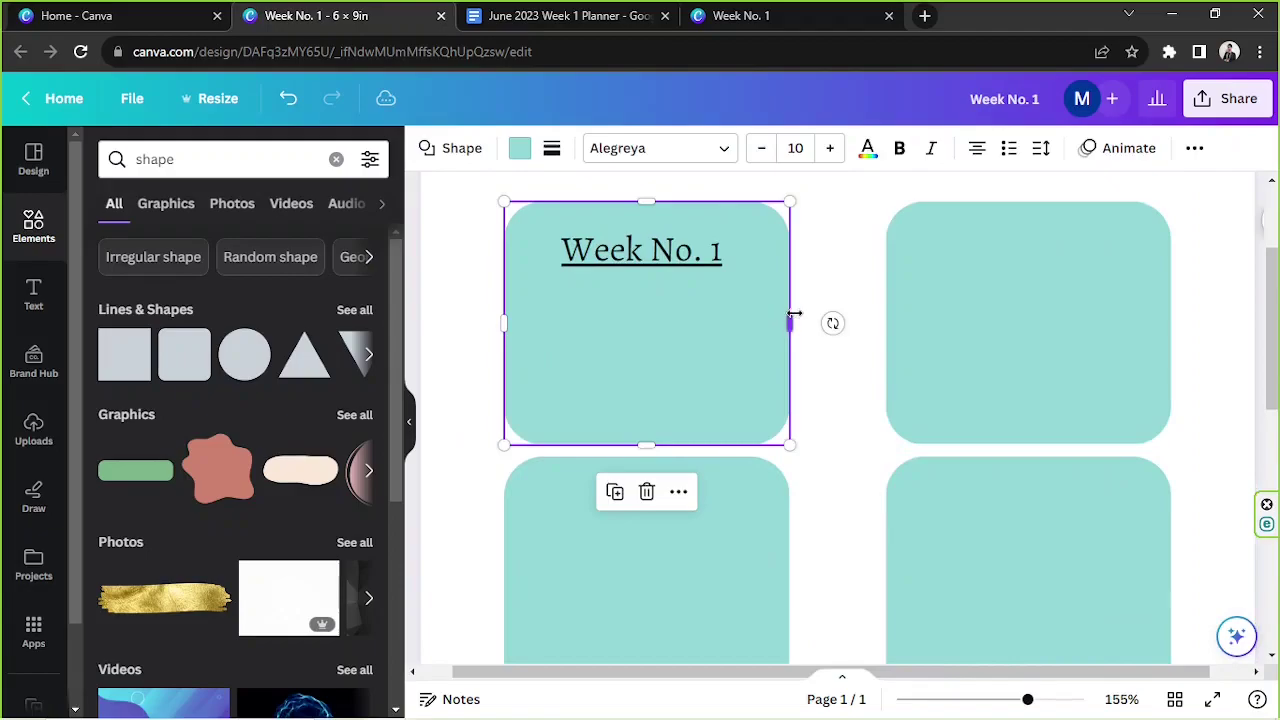
pyautogui.moveTo(791, 320); pyautogui.dragTo(846, 327)
pyautogui.click(937, 313)
pyautogui.click(810, 320)
pyautogui.click(858, 326)
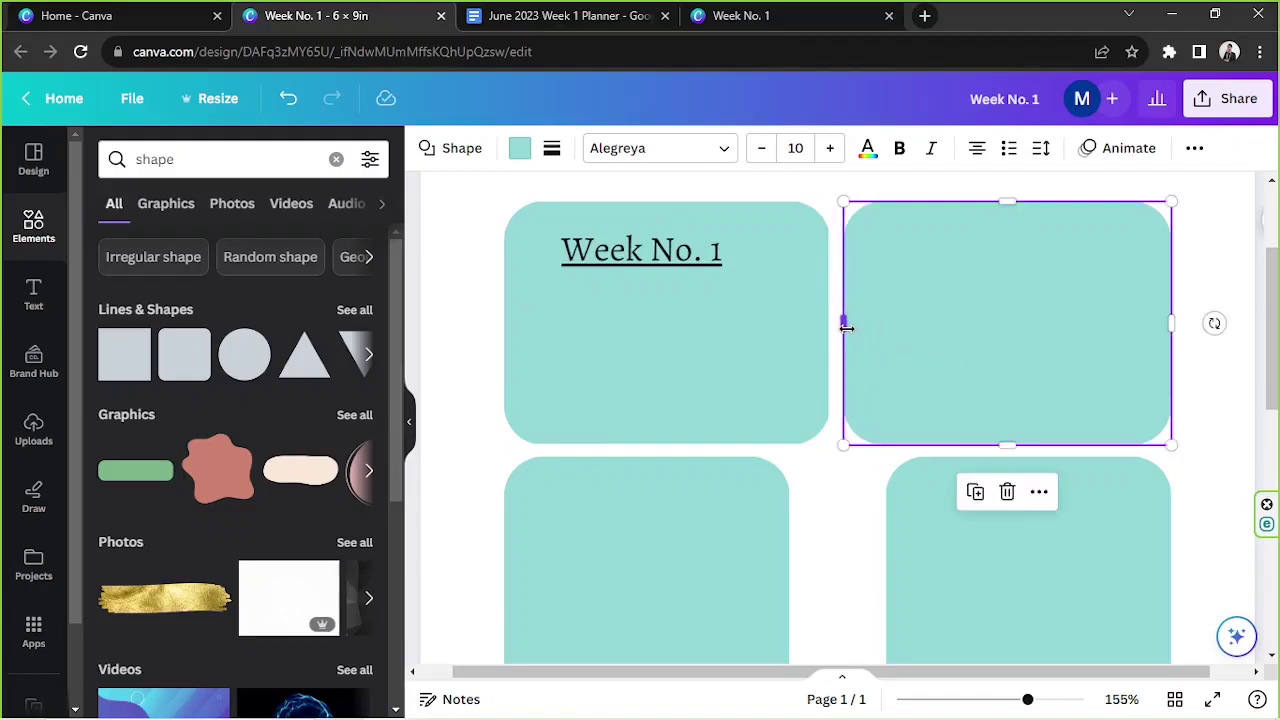
pyautogui.click(793, 380)
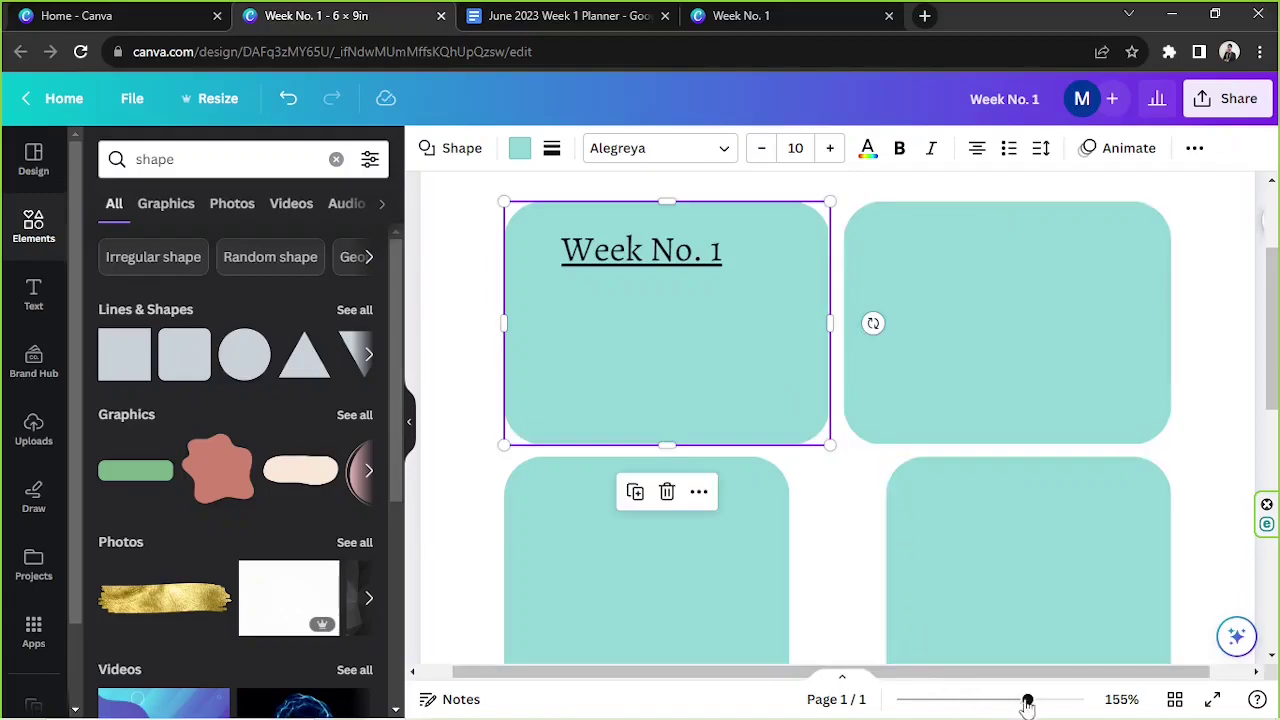
# Replace the top-right box with a Ctrl+D copy of the Week No. 1 box beside it.
pyautogui.moveTo(1027, 699); pyautogui.dragTo(973, 700)
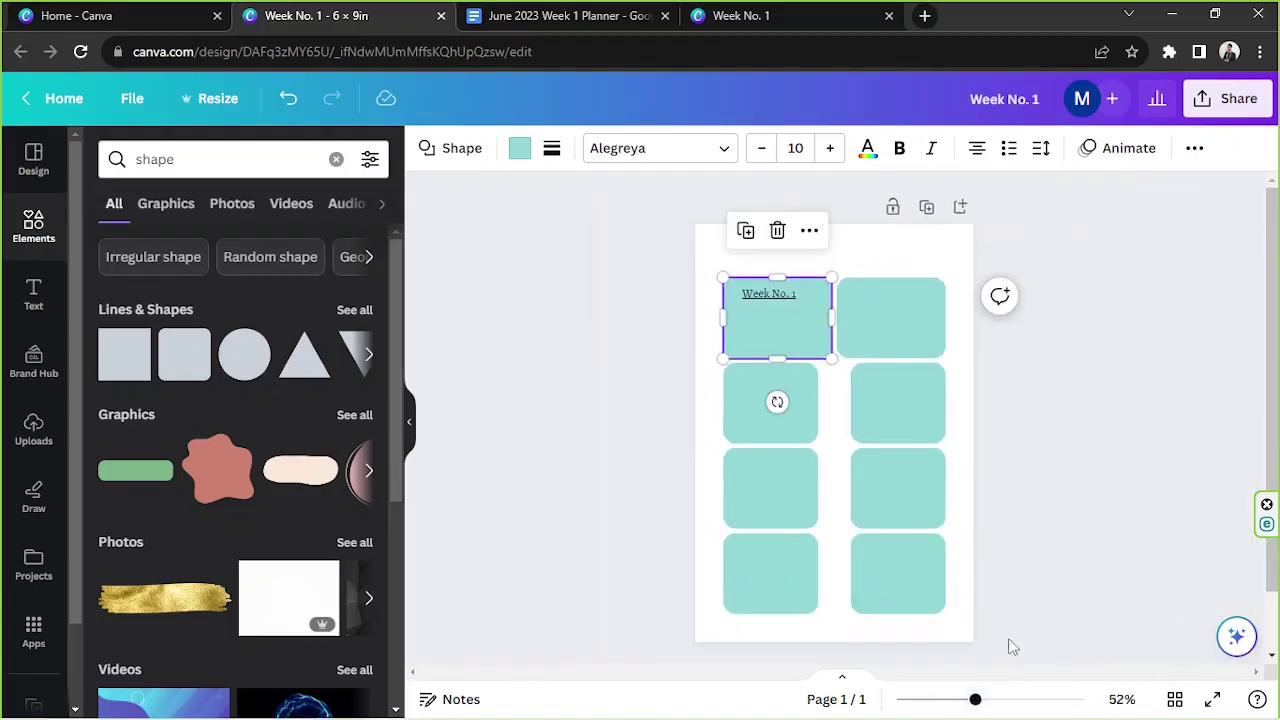
pyautogui.click(1032, 588)
pyautogui.click(886, 314)
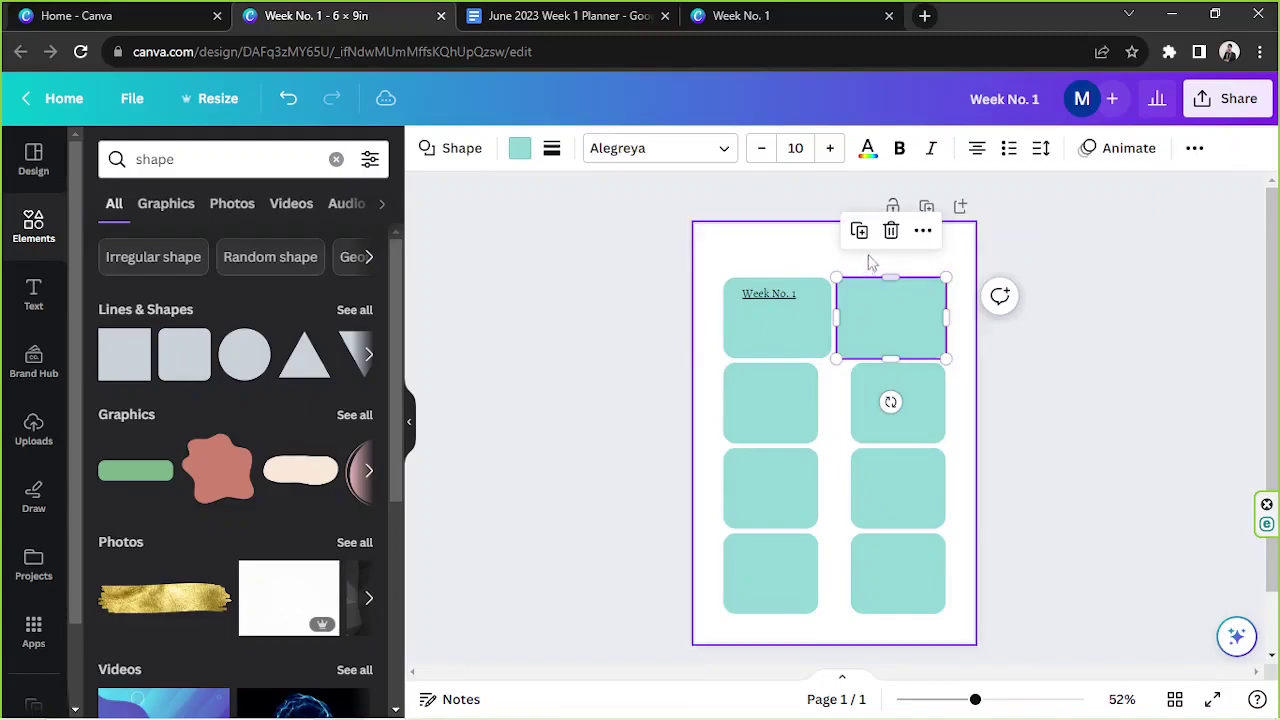
pyautogui.click(889, 229)
pyautogui.click(810, 344)
pyautogui.hotkey('ctrl', 'd')
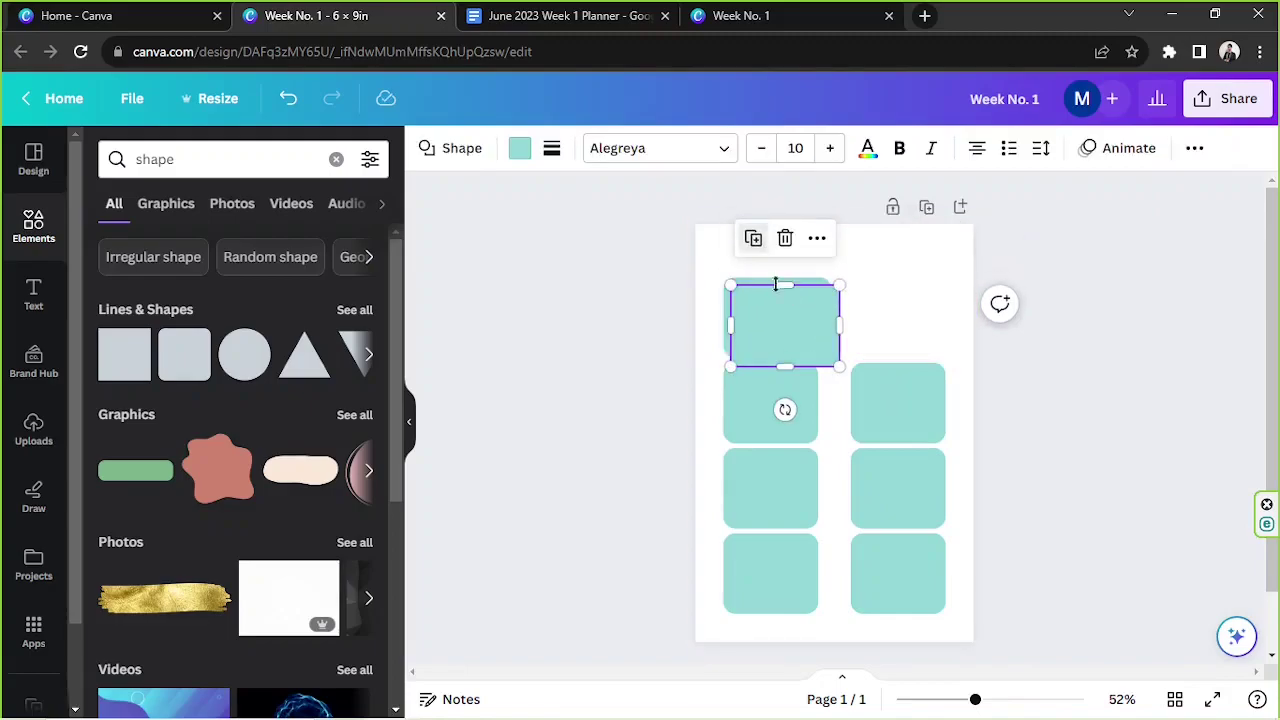
pyautogui.moveTo(775, 293); pyautogui.dragTo(890, 293)
pyautogui.click(1006, 362)
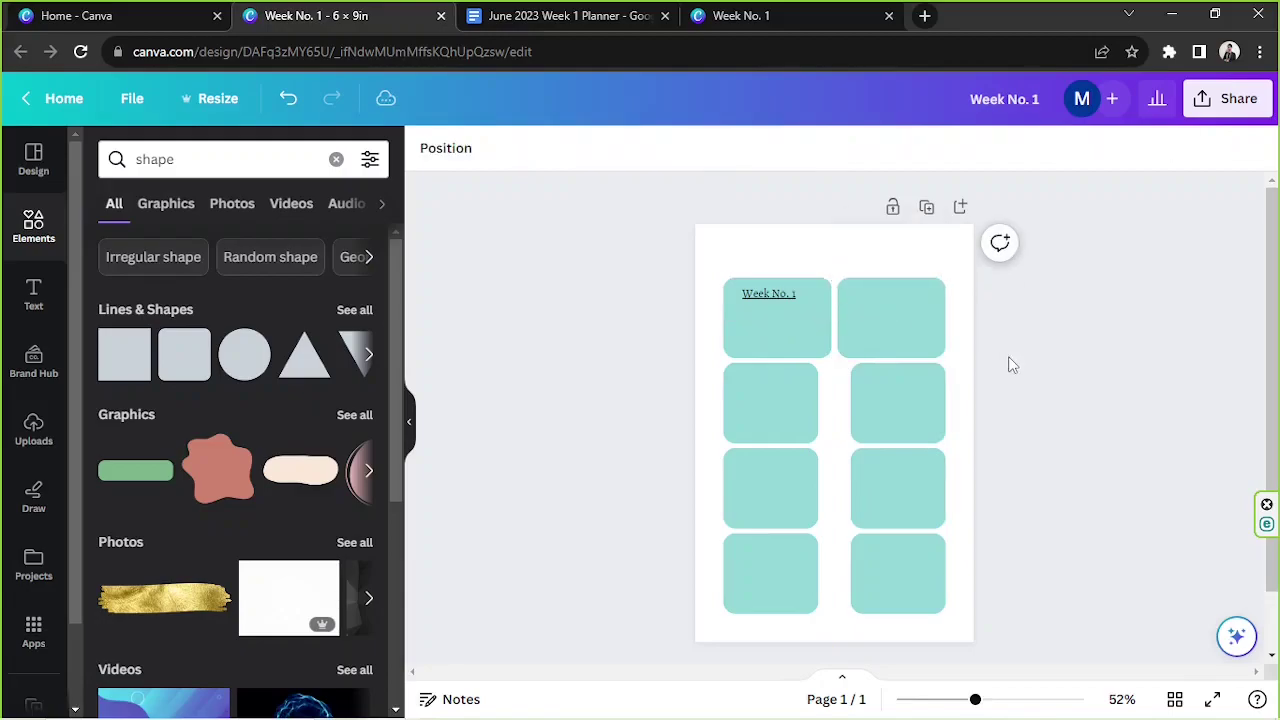
# Delete the six lower teal boxes and duplicate the top row three times into four rows.
pyautogui.moveTo(697, 403); pyautogui.dragTo(935, 607)
pyautogui.click(864, 316)
pyautogui.click(886, 352)
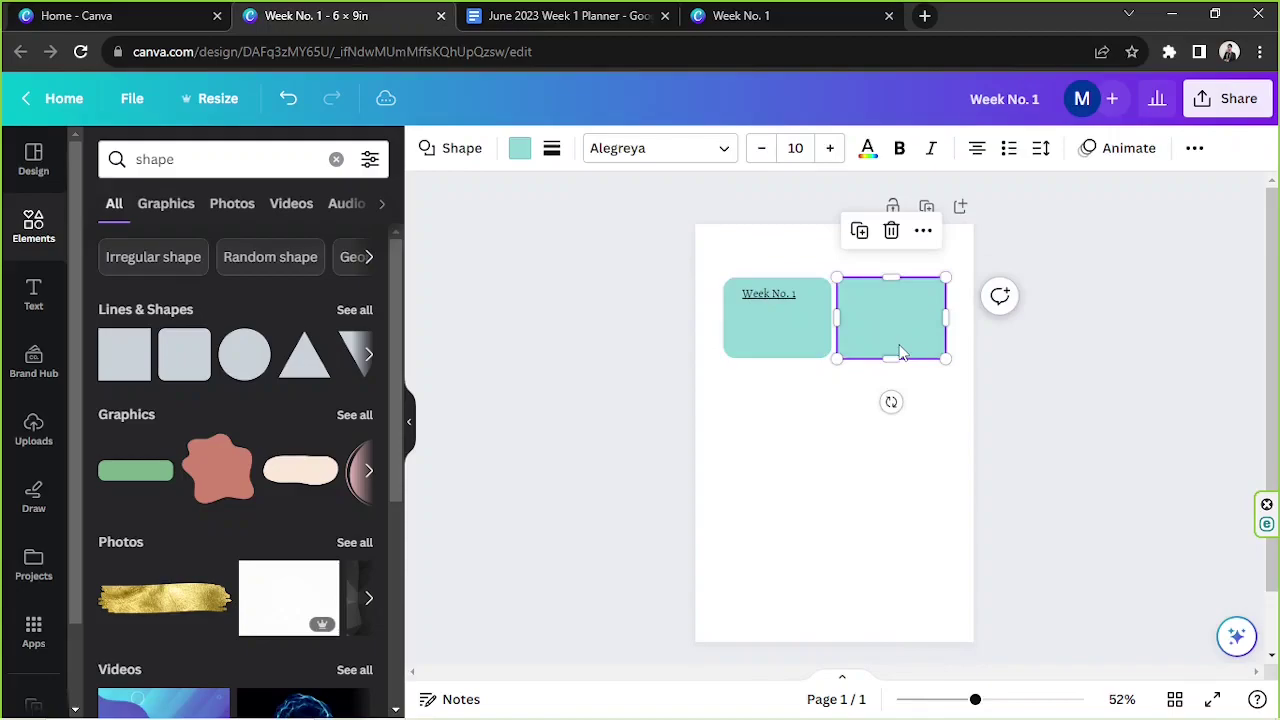
pyautogui.click(791, 349)
pyautogui.moveTo(714, 391); pyautogui.dragTo(837, 343)
pyautogui.click(832, 232)
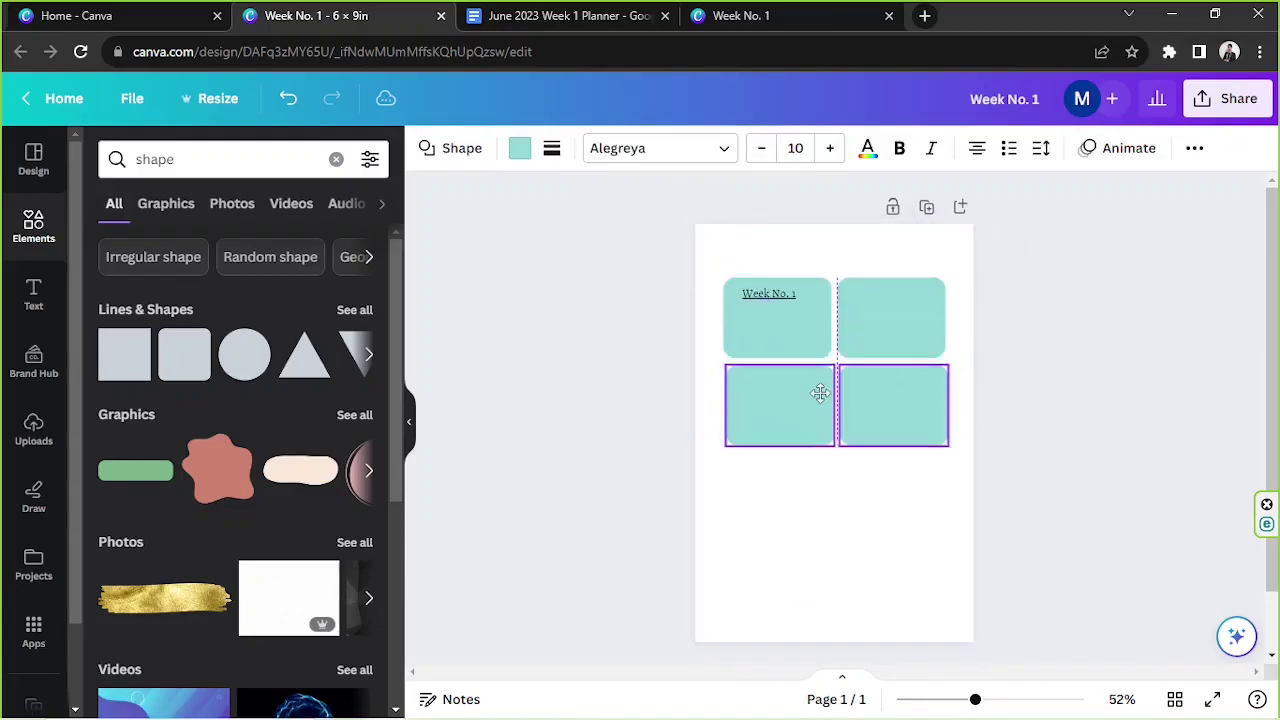
pyautogui.moveTo(820, 389); pyautogui.dragTo(816, 391)
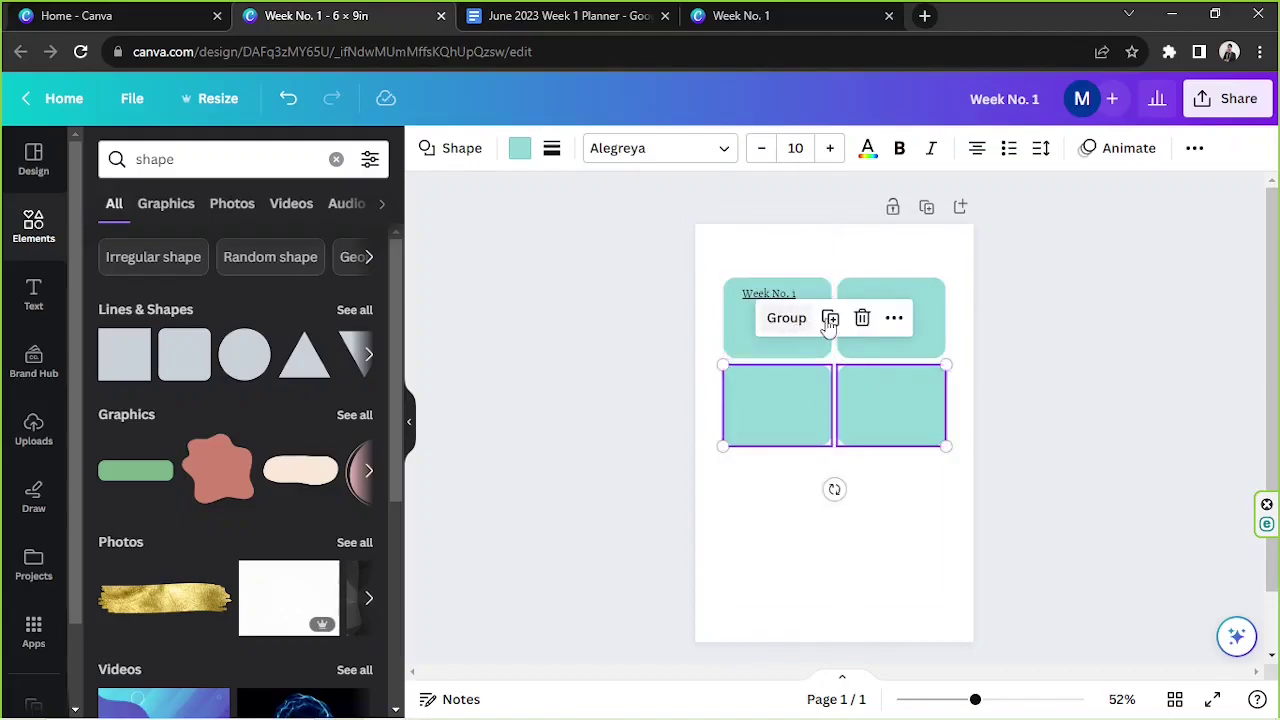
pyautogui.click(829, 318)
pyautogui.click(829, 403)
pyautogui.click(1005, 612)
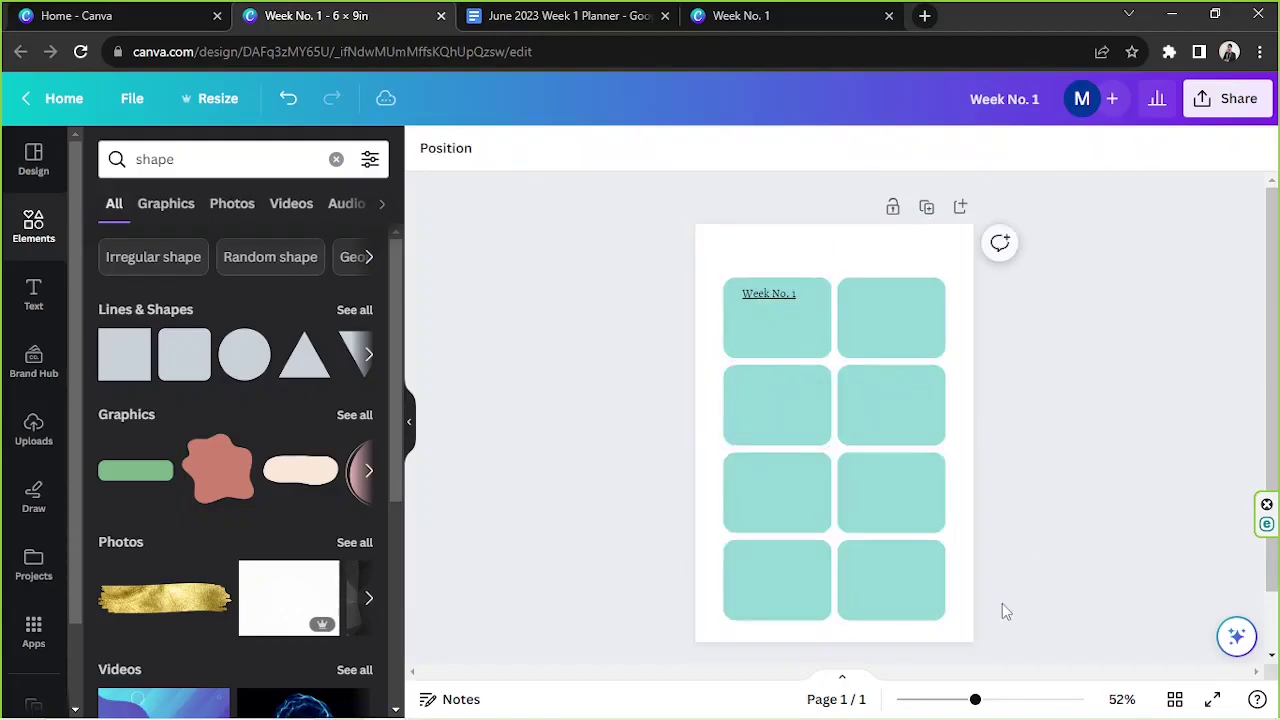
pyautogui.moveTo(1002, 603); pyautogui.dragTo(716, 346)
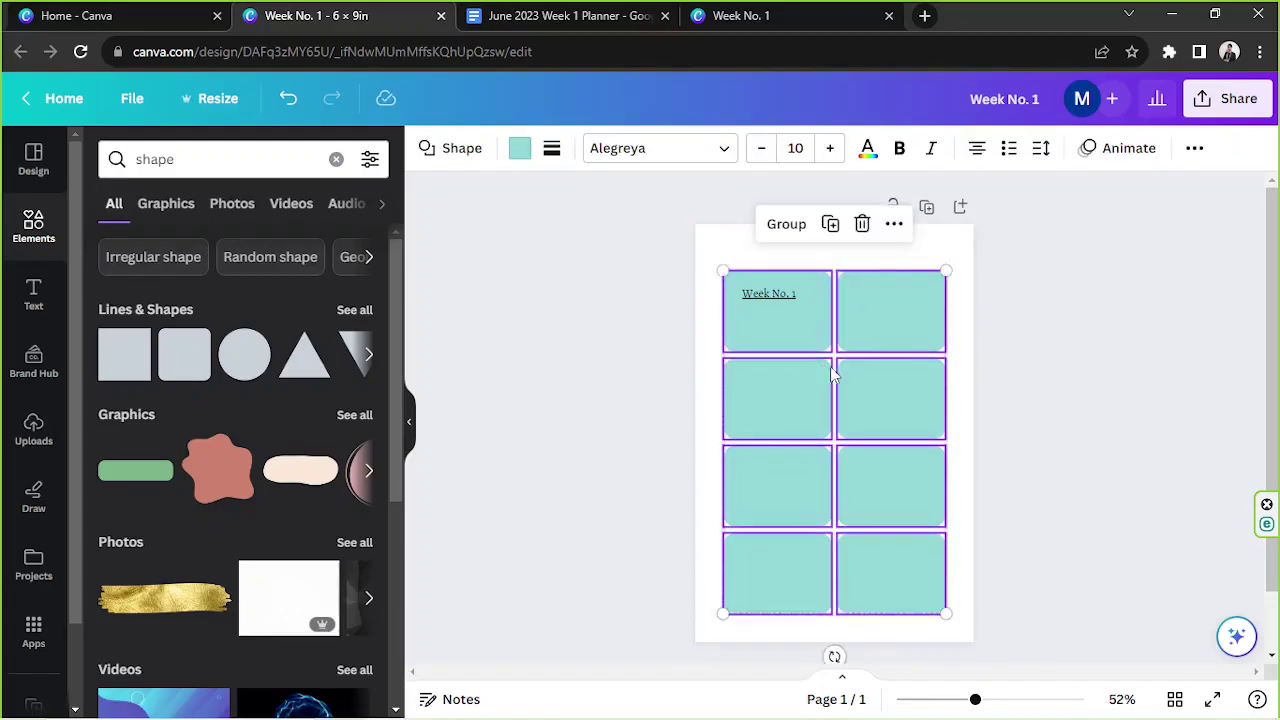
pyautogui.click(1005, 428)
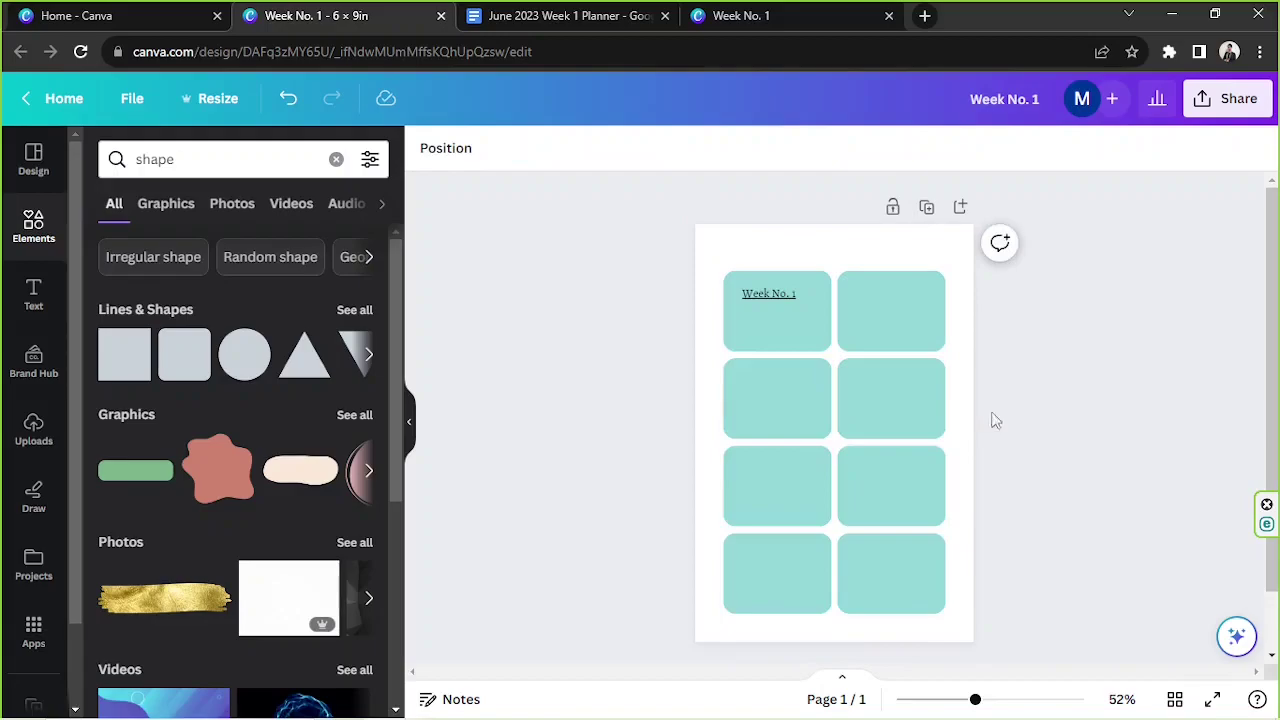
# Give the Week No. 1 box a custom pale peach fill (#FFE3CF).
pyautogui.doubleClick(787, 308)
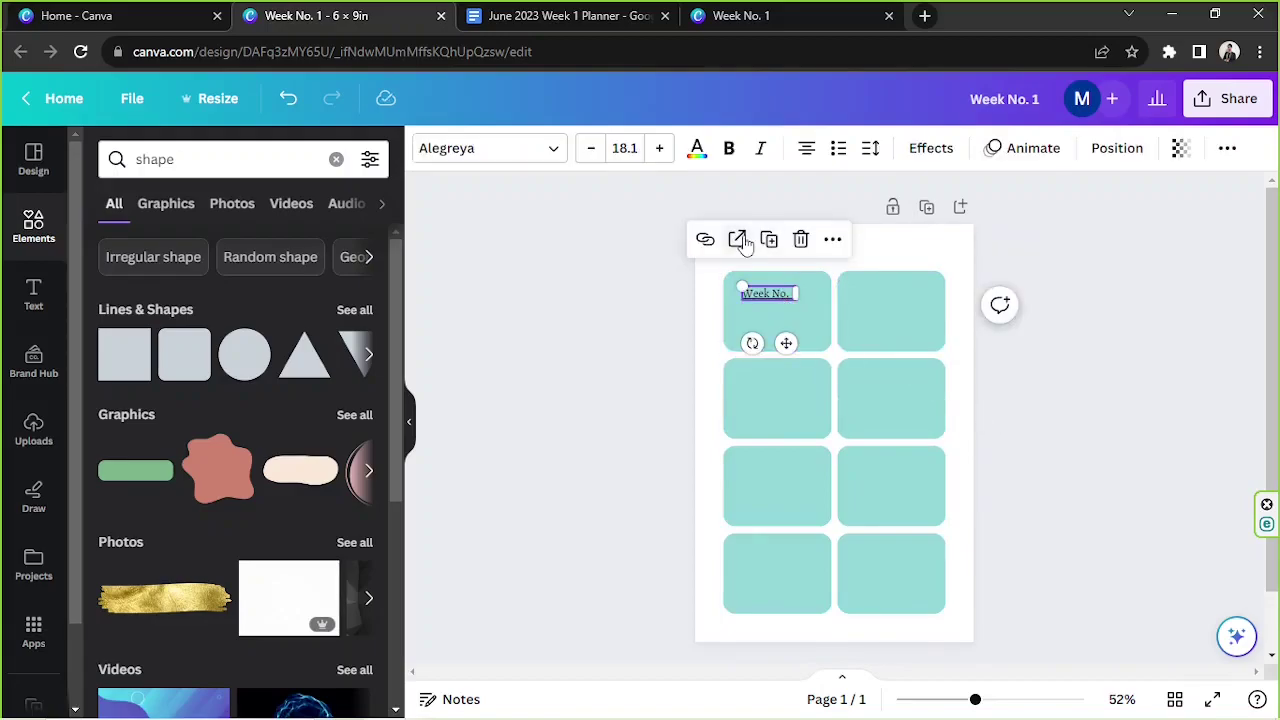
pyautogui.click(515, 149)
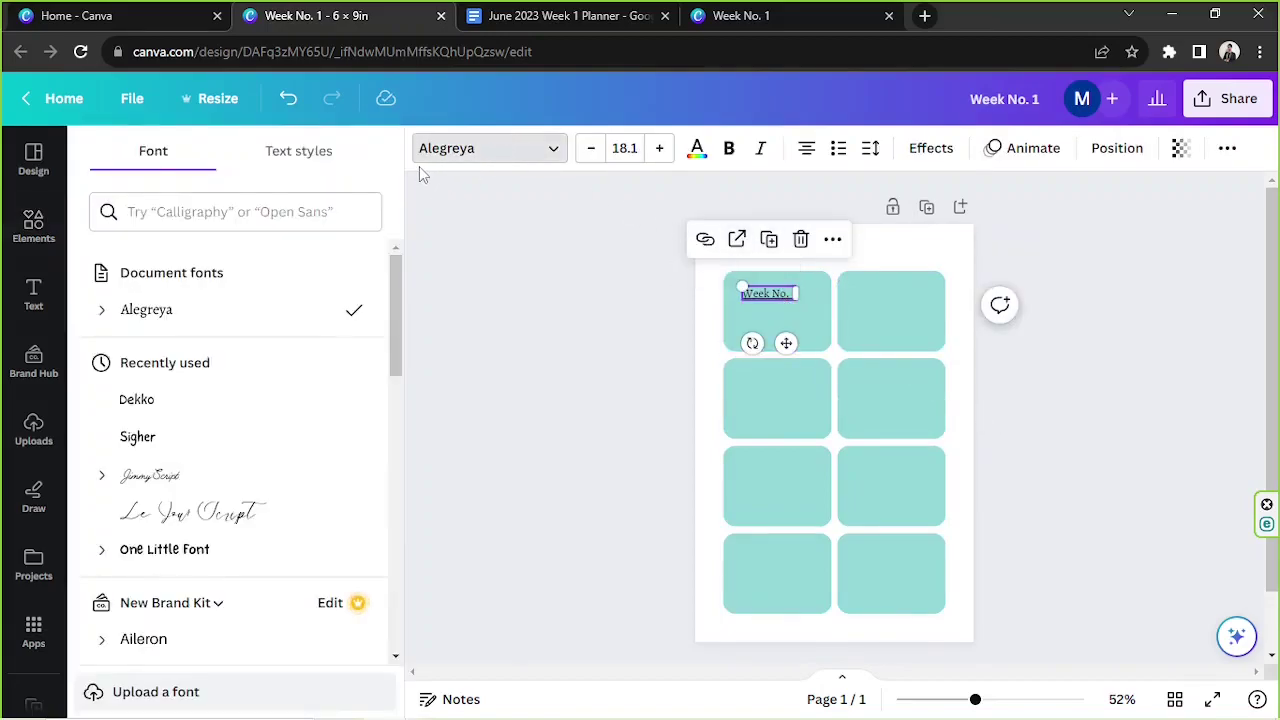
pyautogui.click(812, 332)
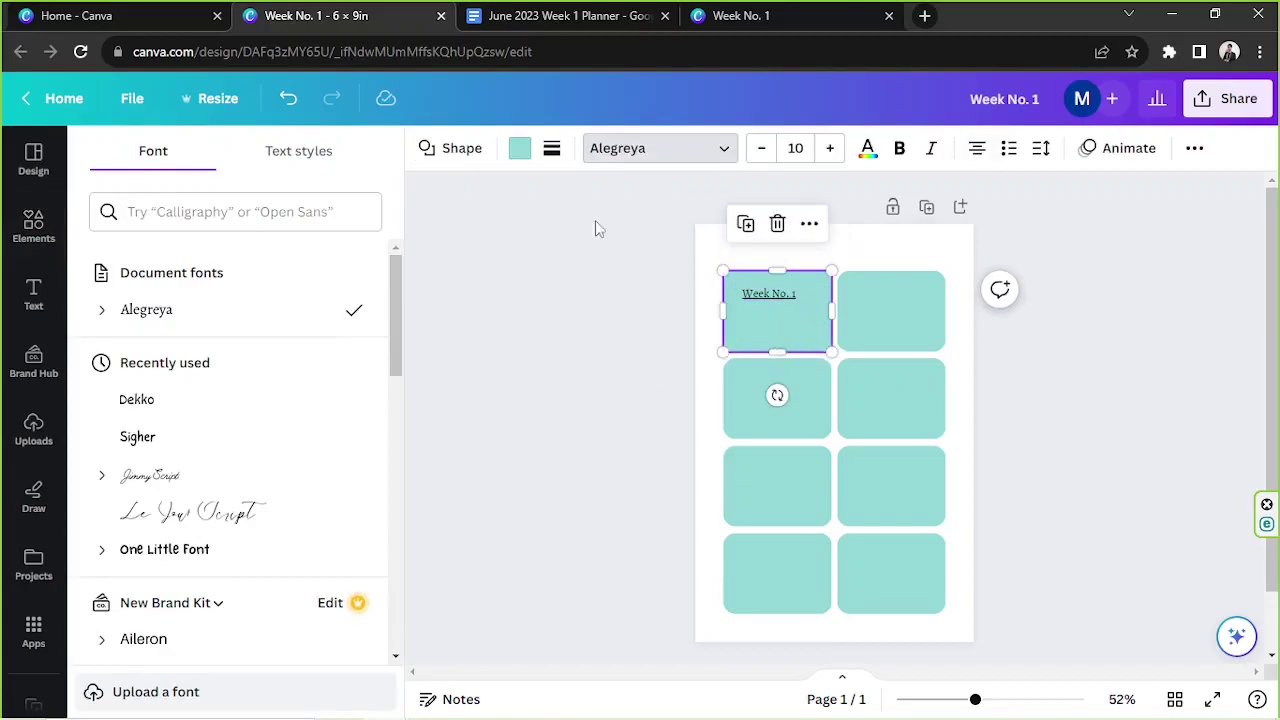
pyautogui.click(518, 150)
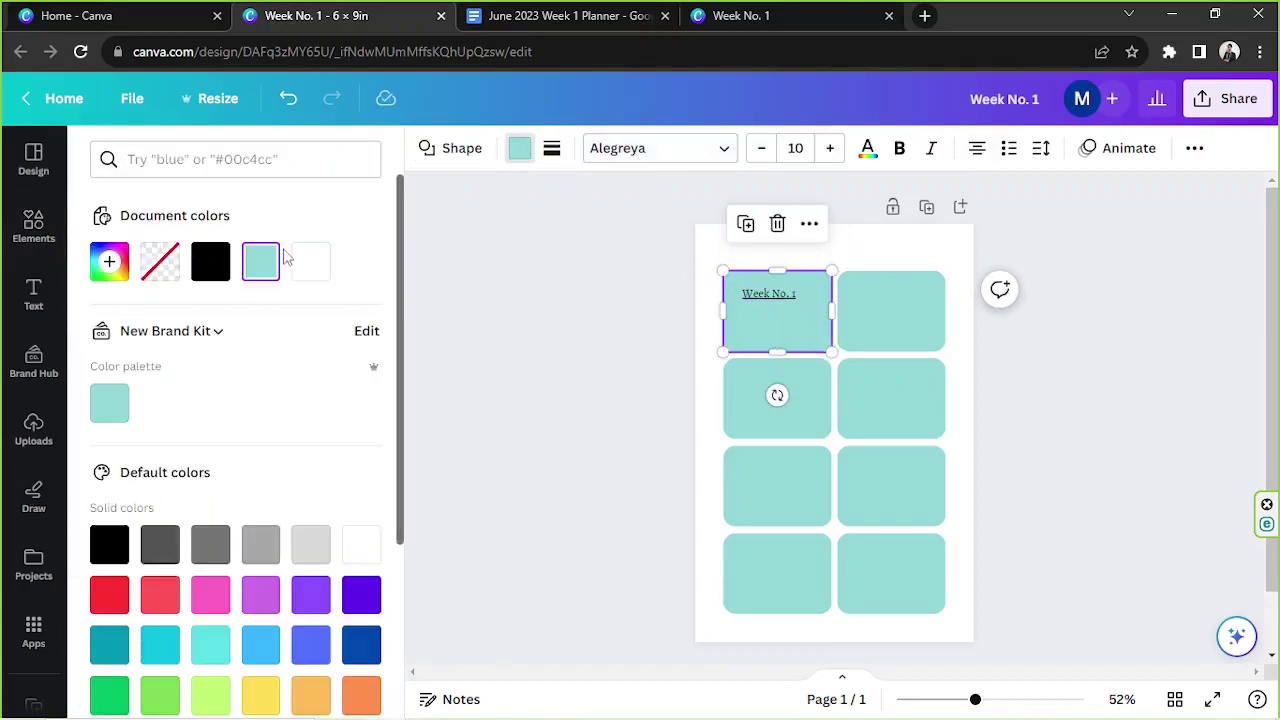
pyautogui.click(121, 268)
pyautogui.moveTo(237, 473); pyautogui.dragTo(107, 469)
pyautogui.moveTo(166, 369); pyautogui.dragTo(148, 342)
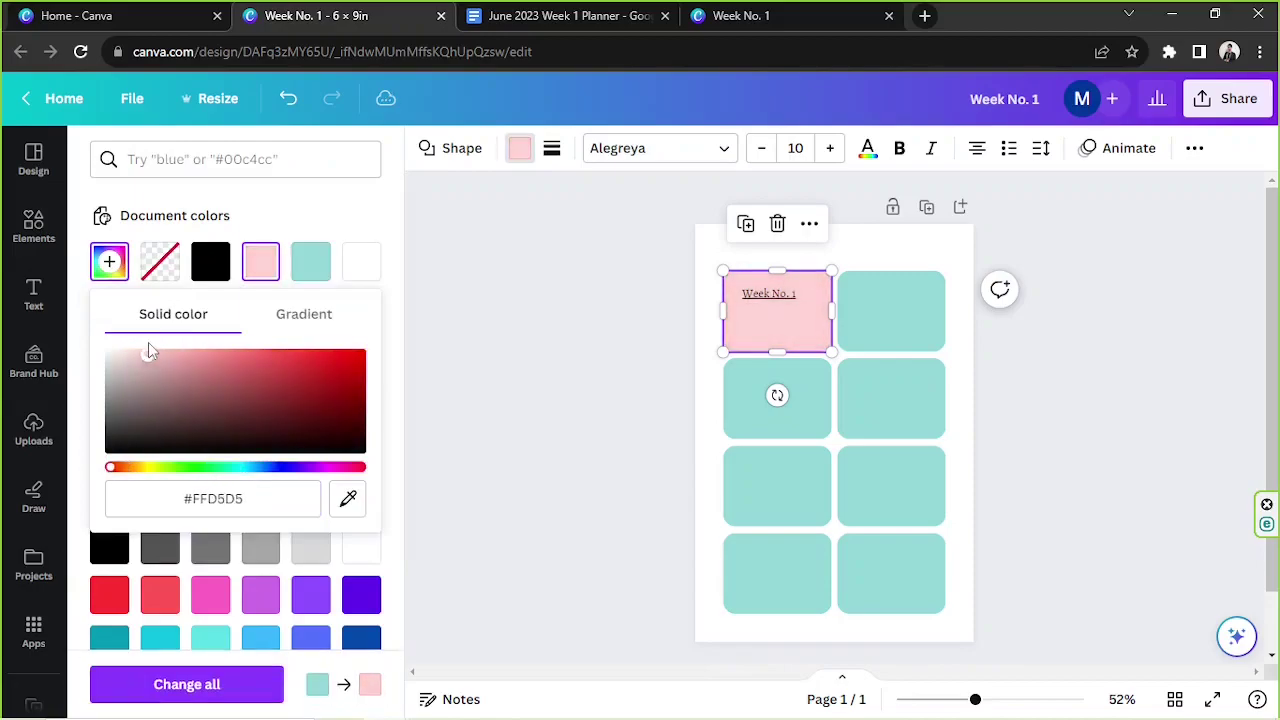
pyautogui.moveTo(126, 472); pyautogui.dragTo(133, 472)
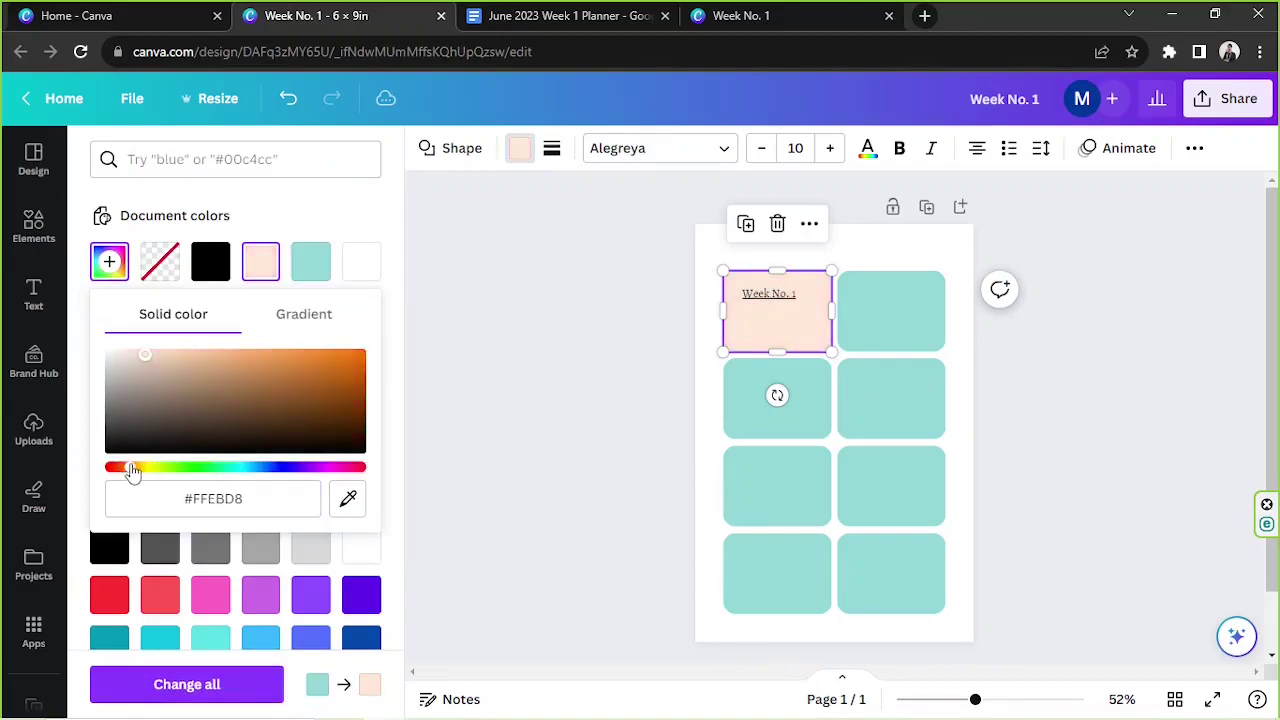
pyautogui.moveTo(148, 358); pyautogui.dragTo(153, 354)
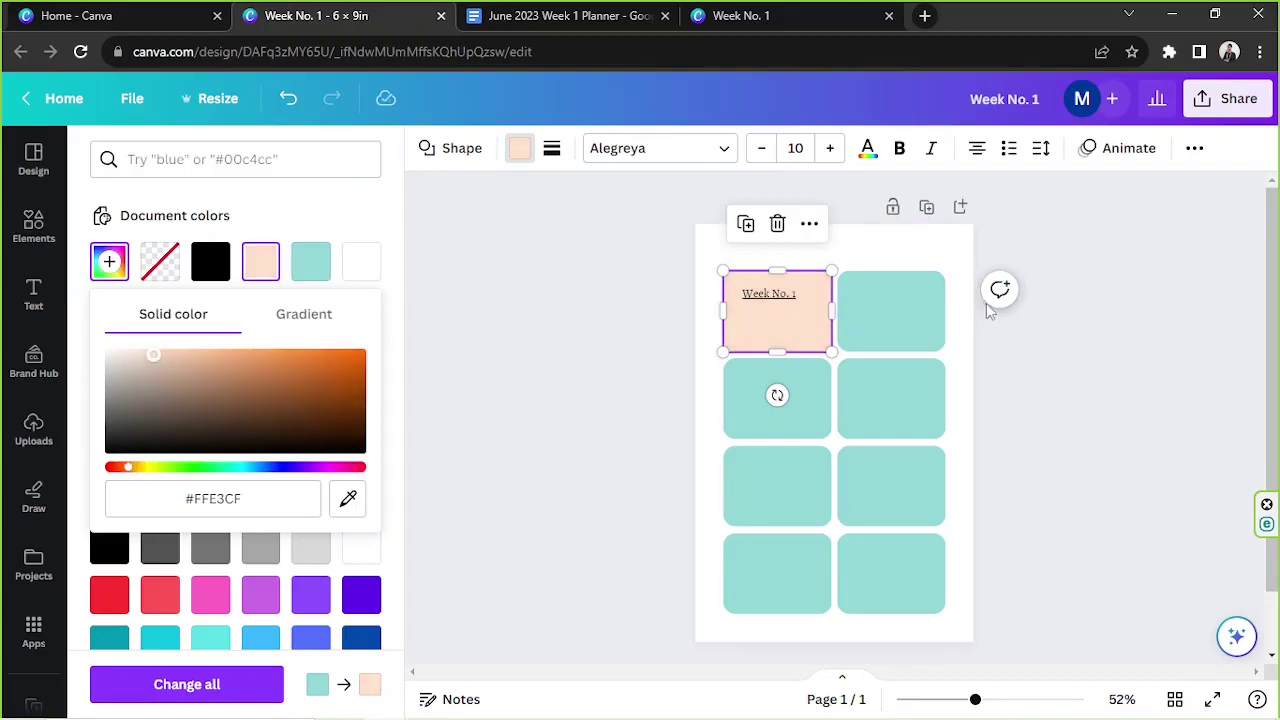
# Copy the peach style onto the top-right, both second-row and the third-row left boxes.
pyautogui.click(809, 223)
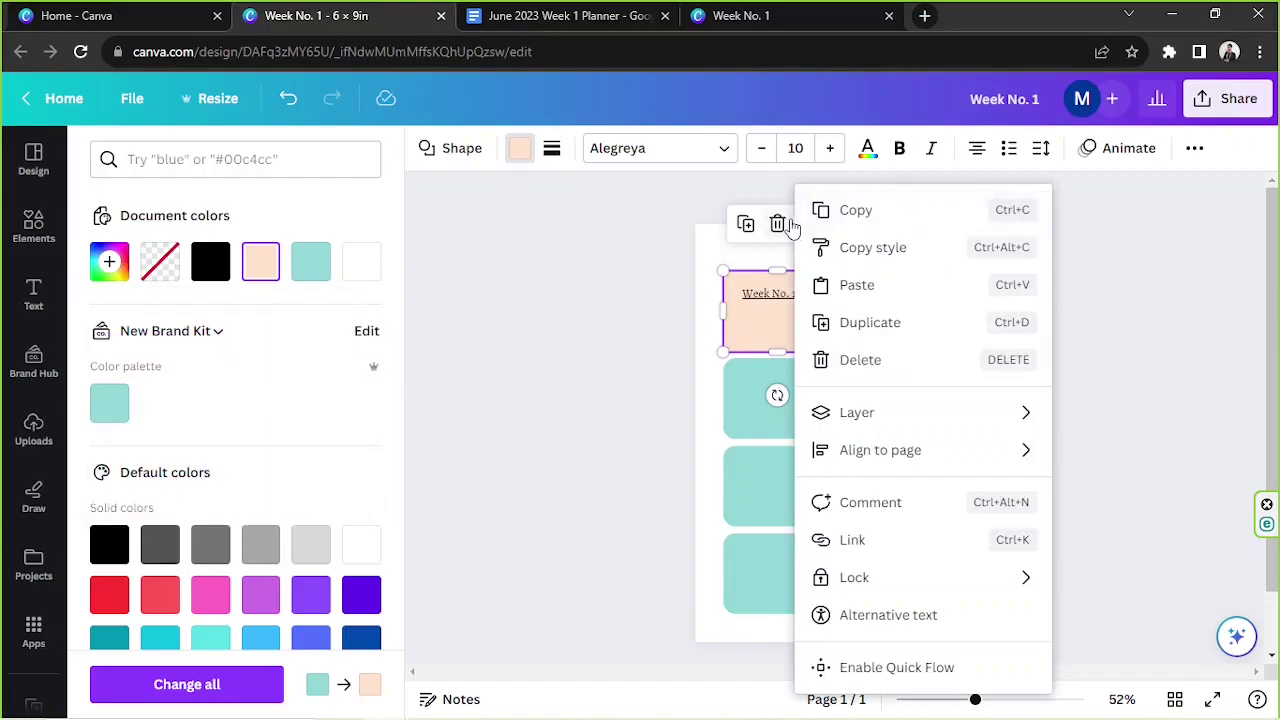
pyautogui.click(875, 256)
pyautogui.click(868, 345)
pyautogui.click(924, 229)
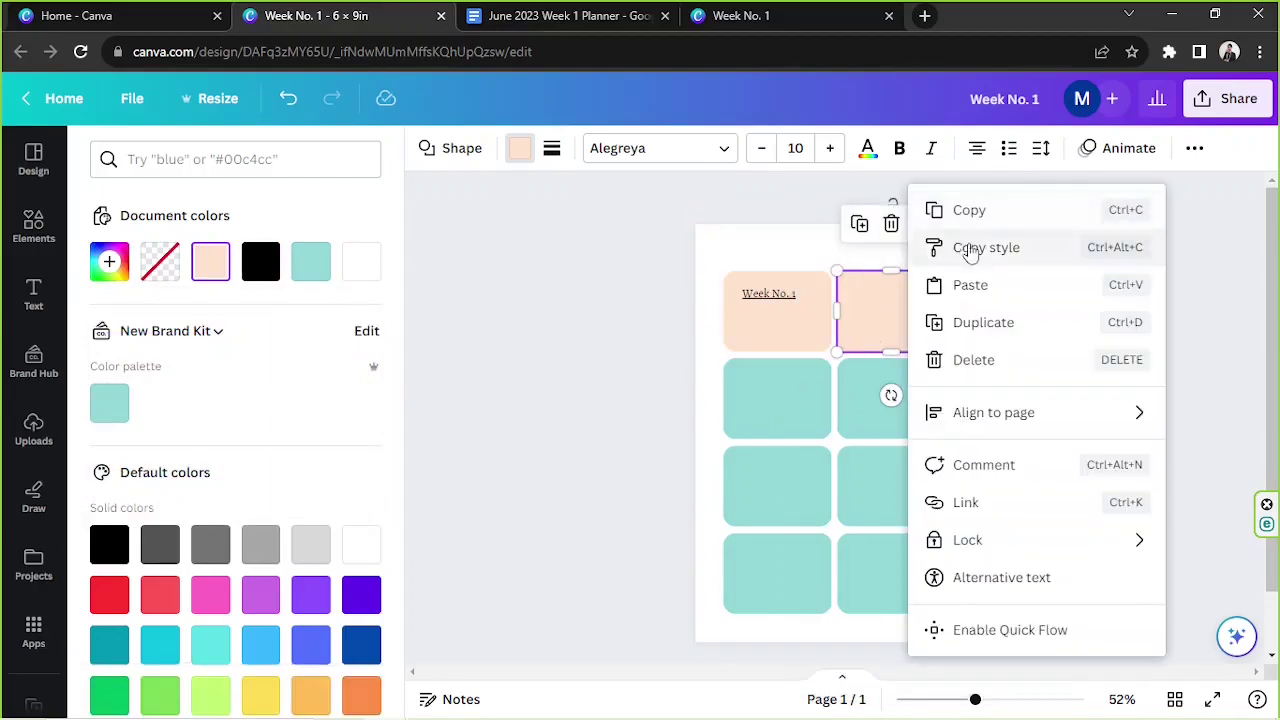
pyautogui.click(975, 248)
pyautogui.click(800, 400)
pyautogui.click(810, 313)
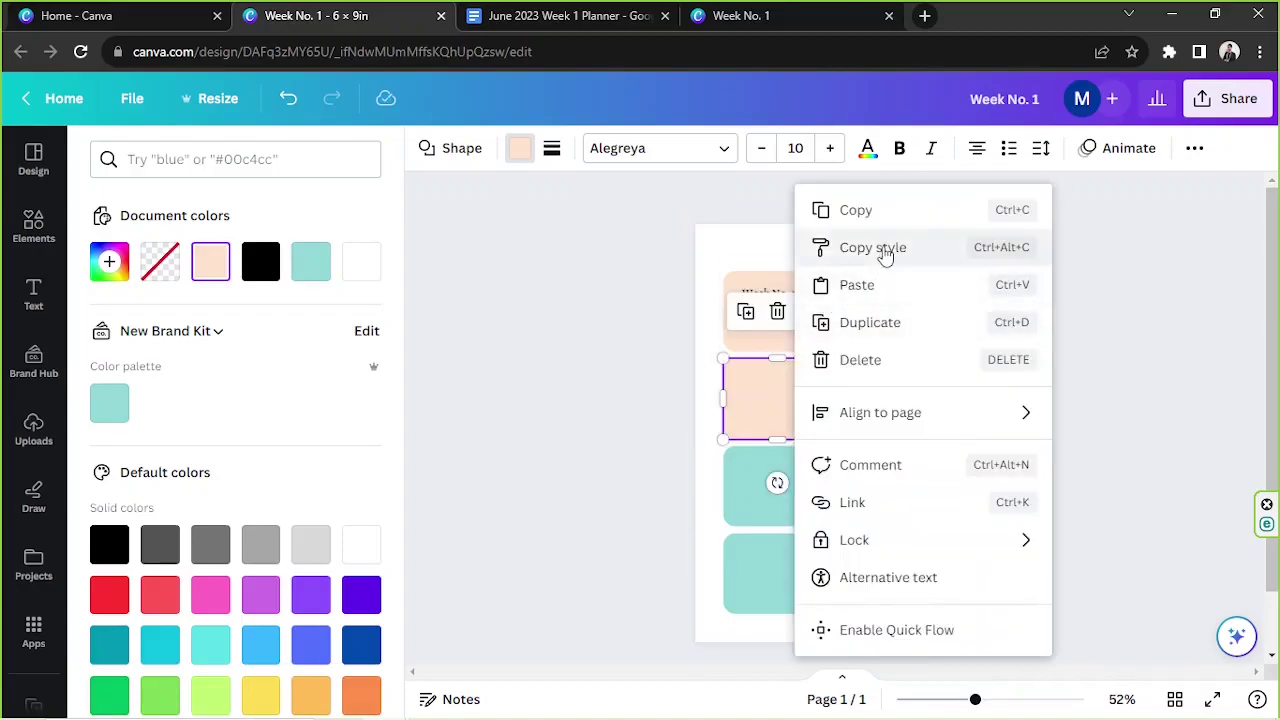
pyautogui.click(880, 255)
pyautogui.click(868, 394)
pyautogui.click(924, 311)
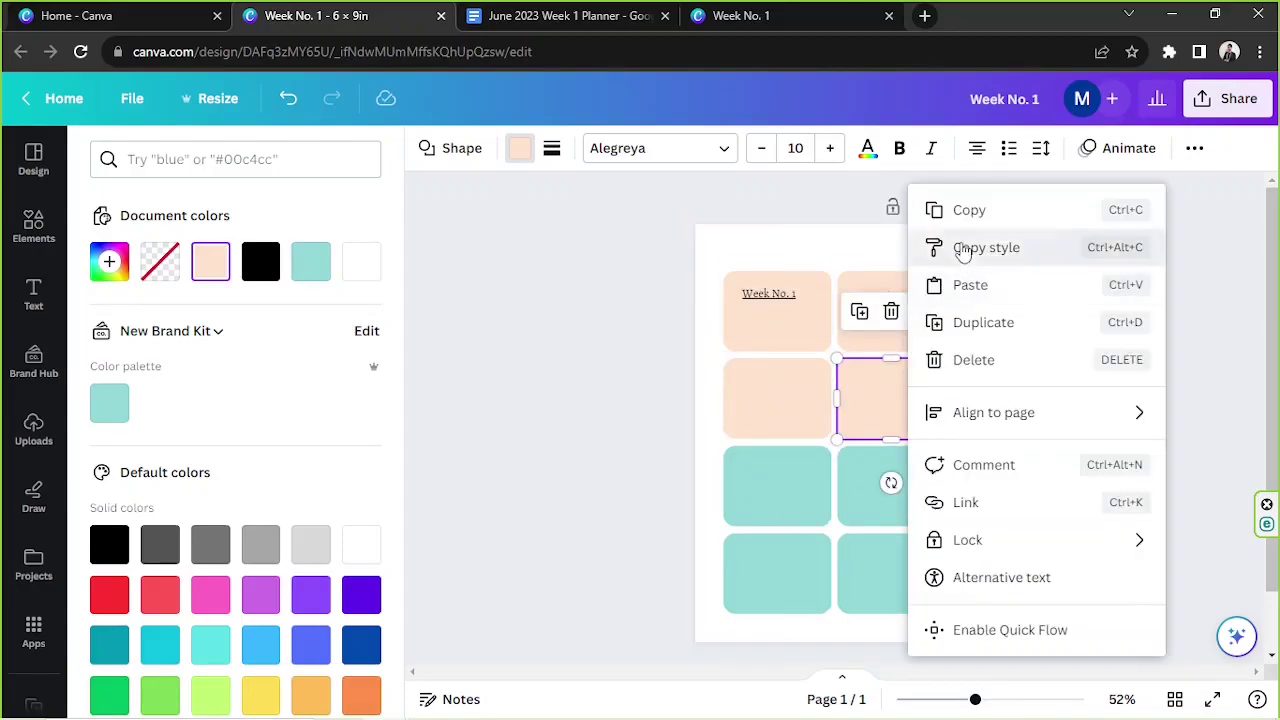
pyautogui.click(930, 249)
pyautogui.click(805, 468)
# Paint the third-row right and both bottom boxes peach with Copy style.
pyautogui.click(811, 398)
pyautogui.click(872, 248)
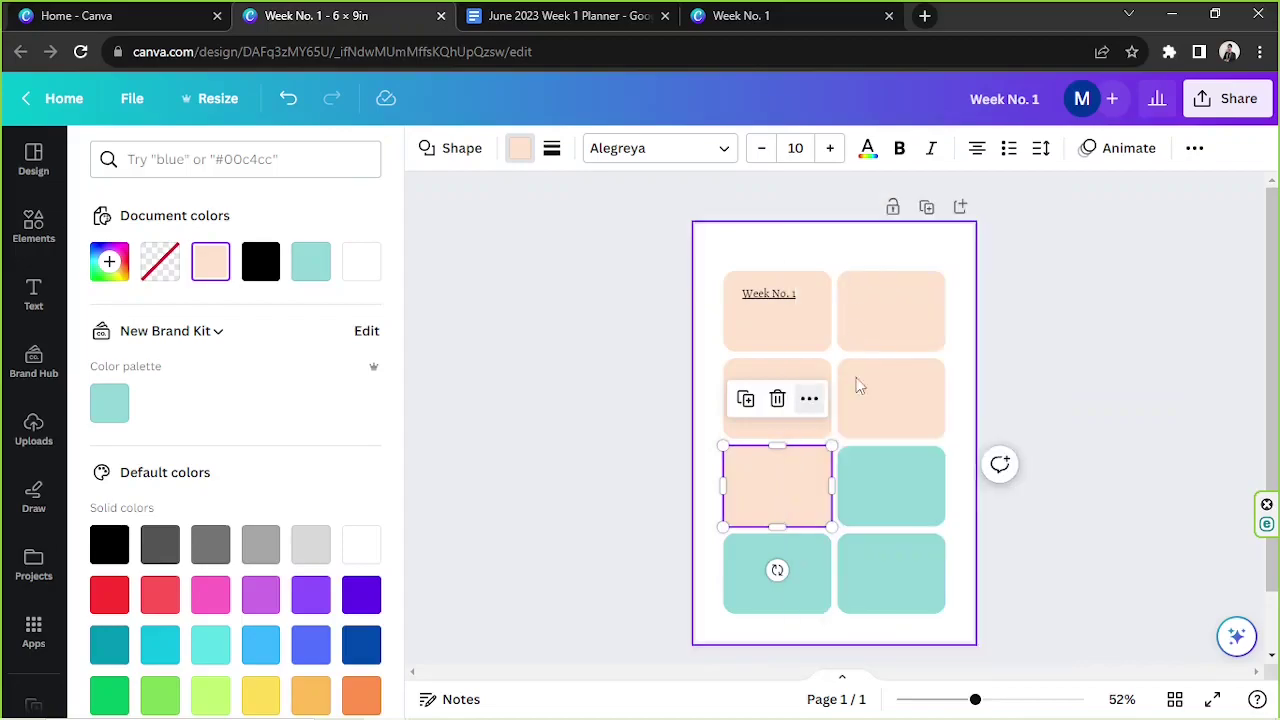
pyautogui.click(872, 474)
pyautogui.click(920, 398)
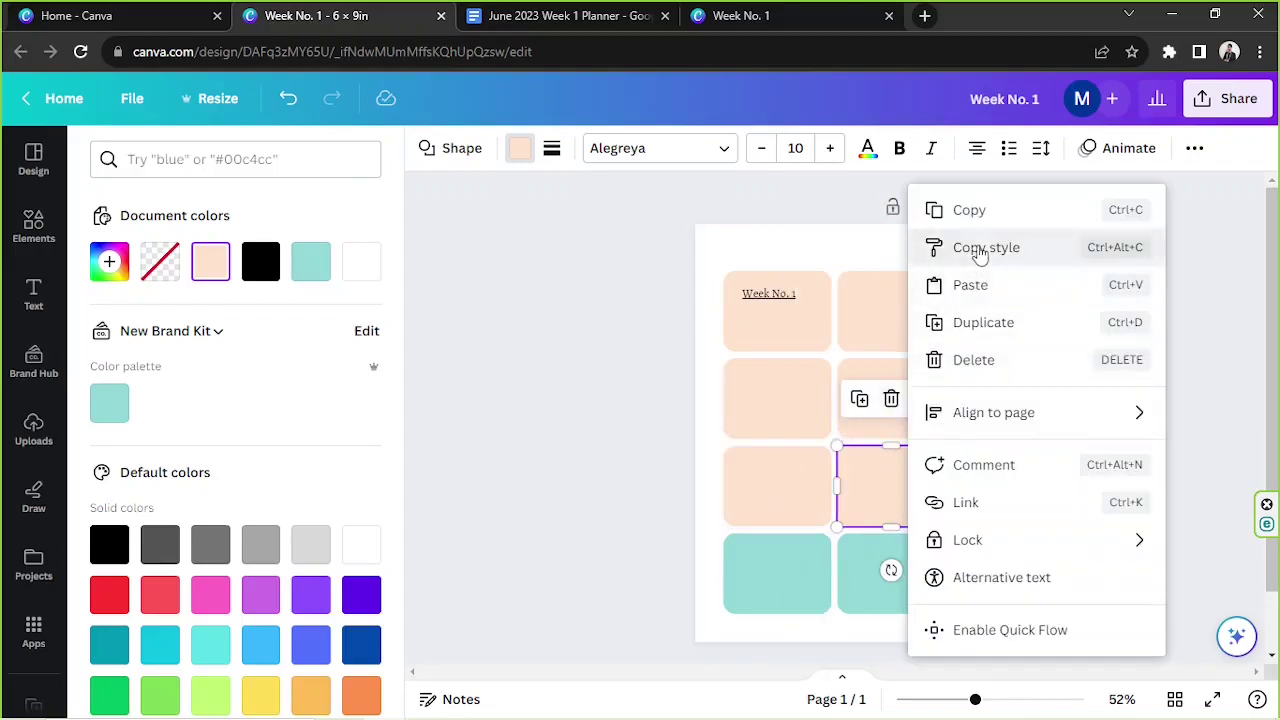
pyautogui.click(935, 248)
pyautogui.click(777, 569)
pyautogui.click(810, 486)
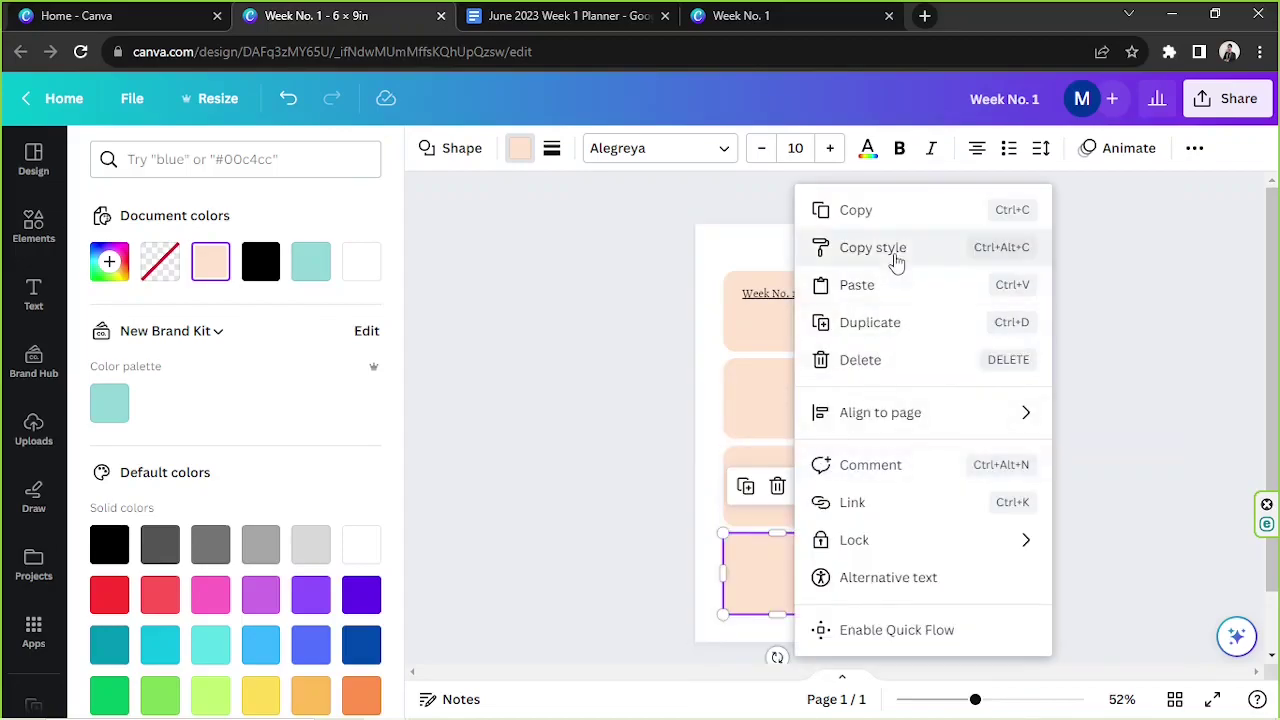
pyautogui.click(890, 250)
pyautogui.click(880, 562)
pyautogui.click(1058, 435)
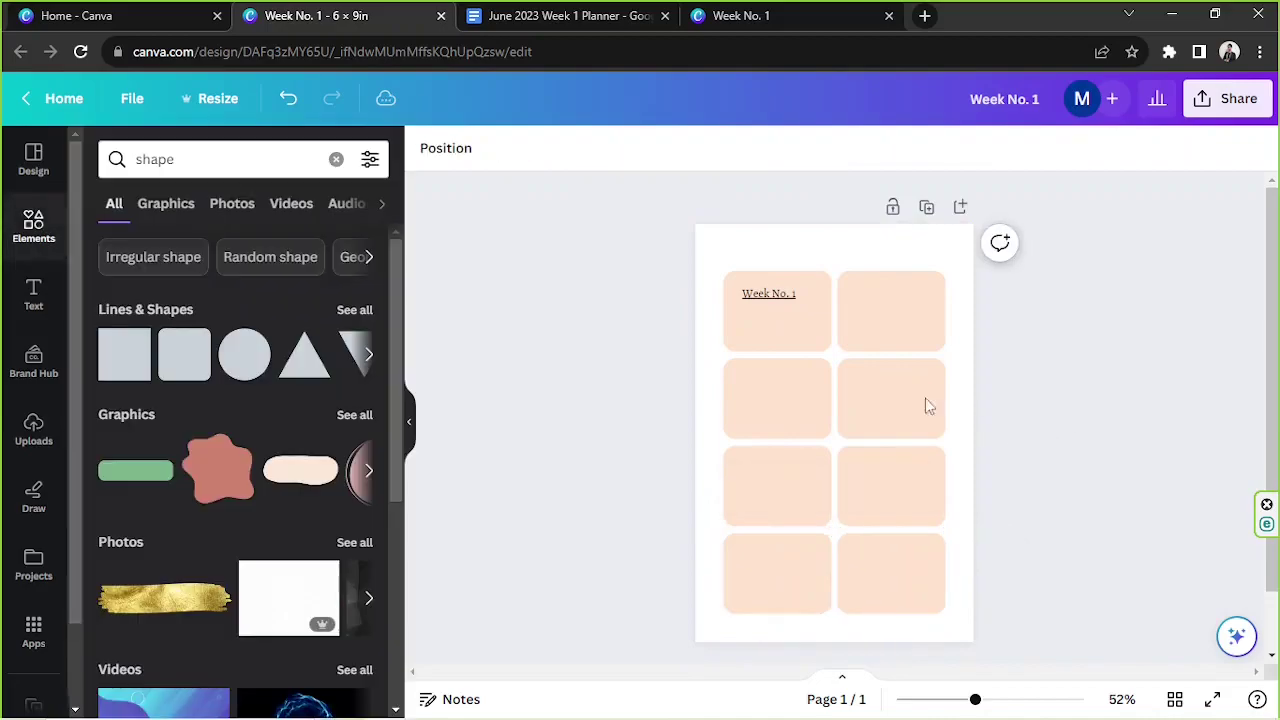
pyautogui.click(769, 293)
# Centre the Week No. 1 heading in its box and set it in One Little Font.
pyautogui.moveTo(769, 293); pyautogui.dragTo(772, 284)
pyautogui.scroll(5, 1009, 709)
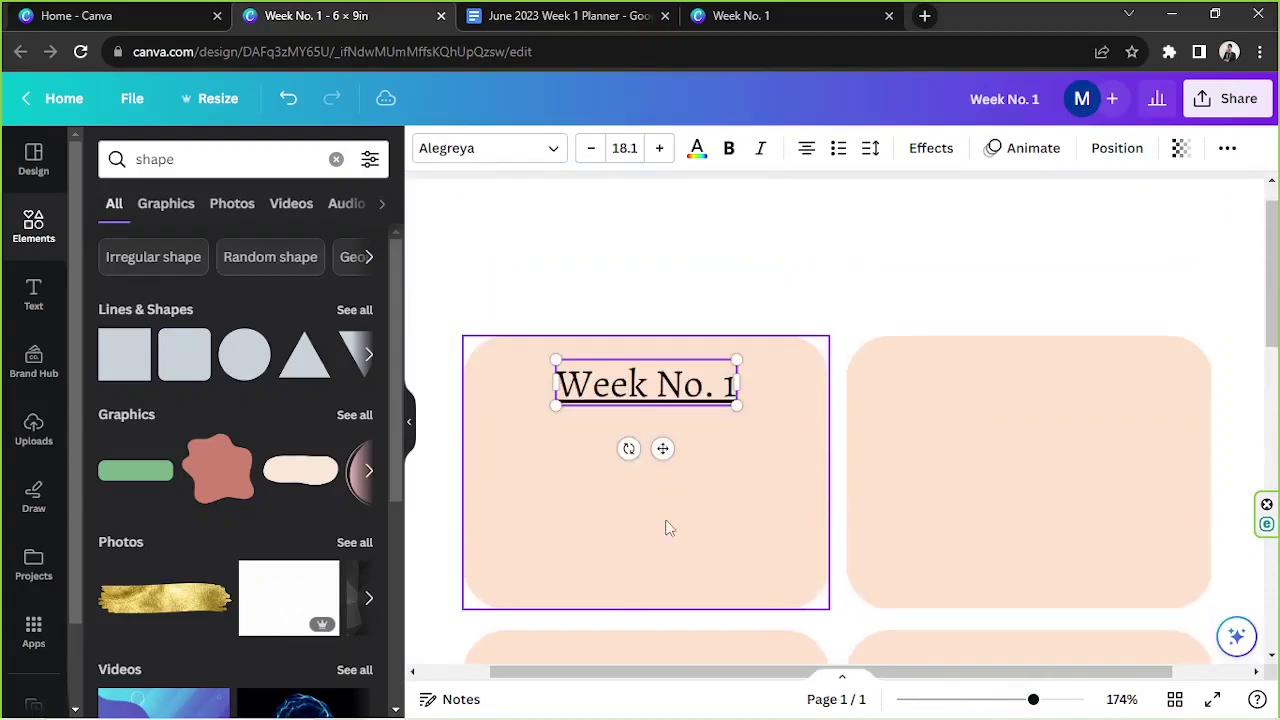
pyautogui.moveTo(648, 410); pyautogui.dragTo(645, 400)
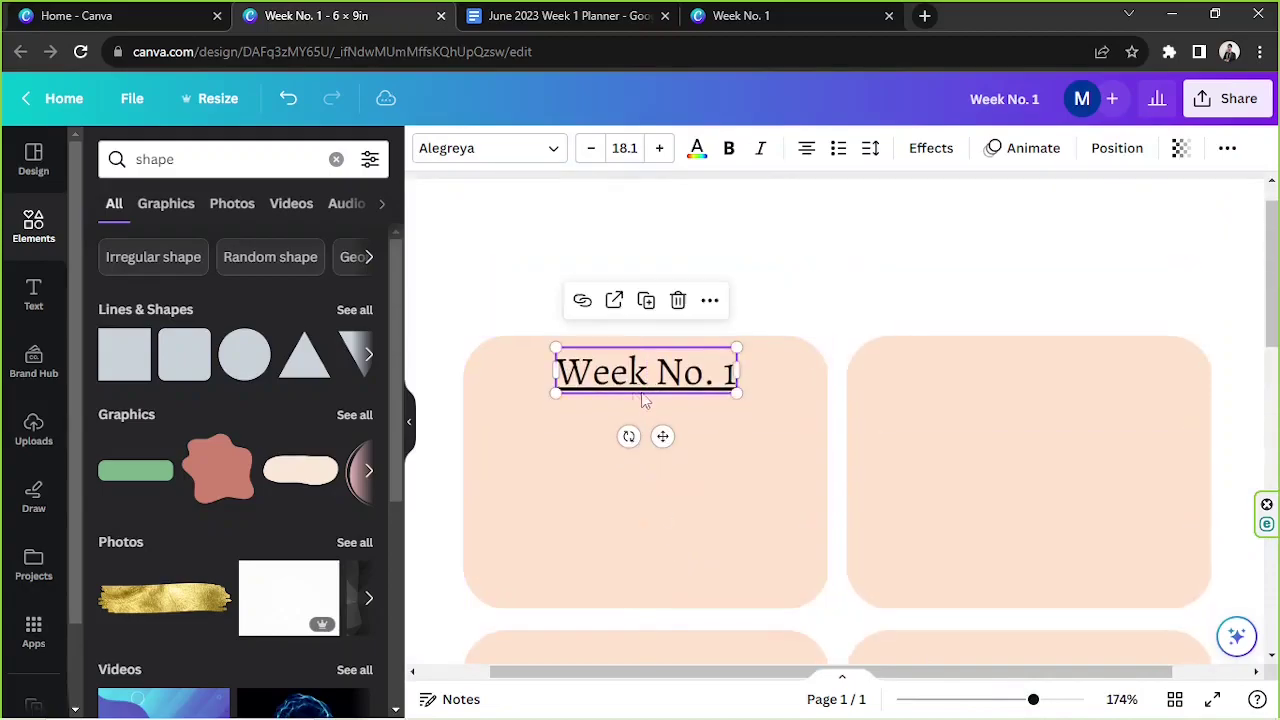
pyautogui.click(491, 154)
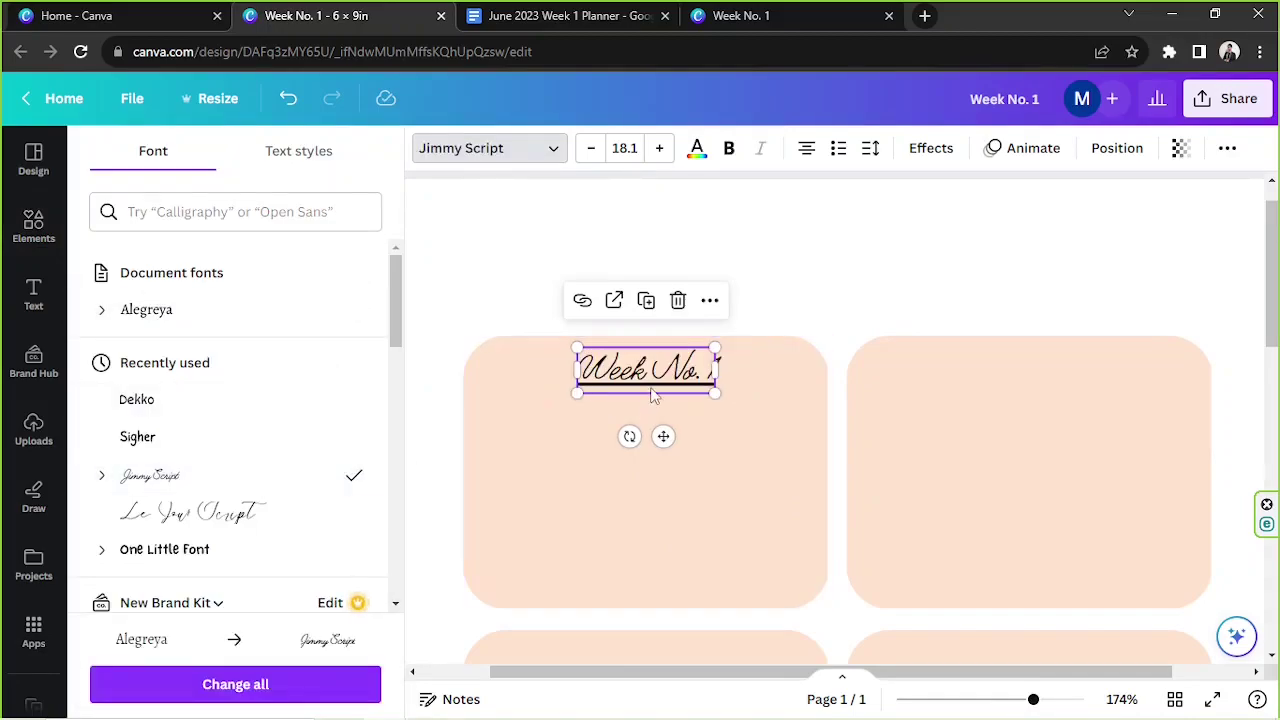
pyautogui.click(343, 211)
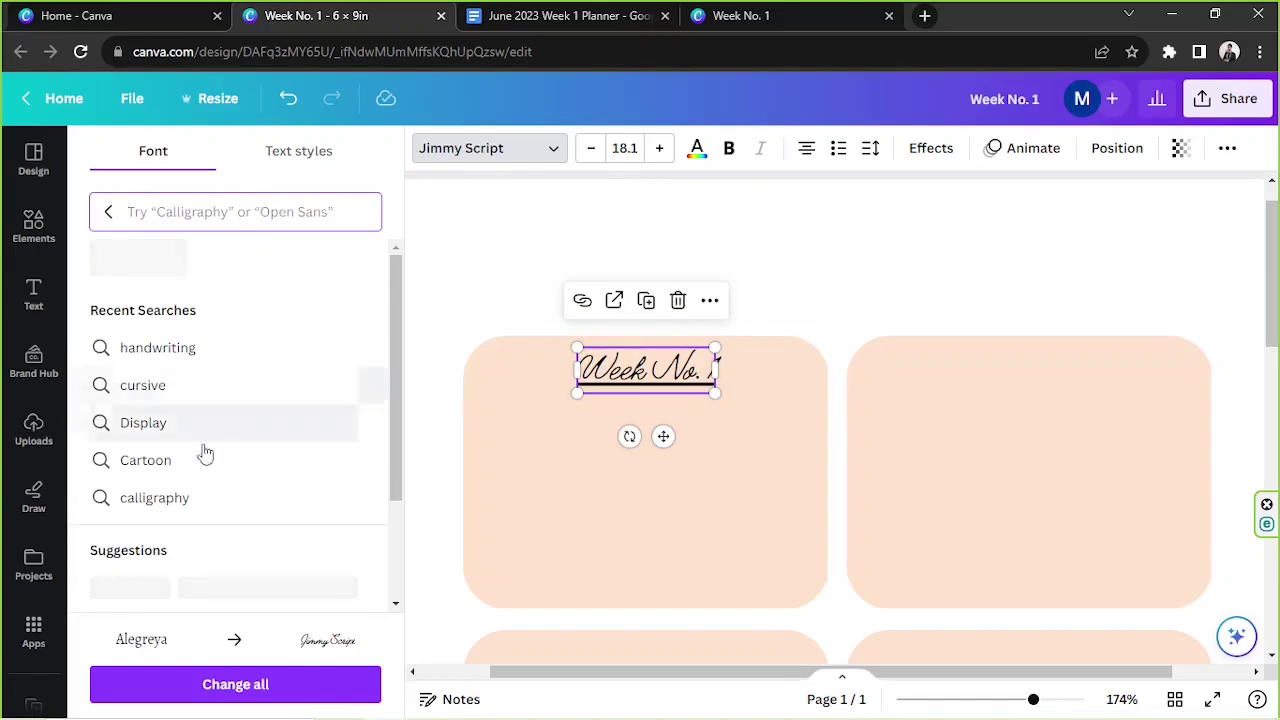
pyautogui.click(108, 214)
pyautogui.click(158, 552)
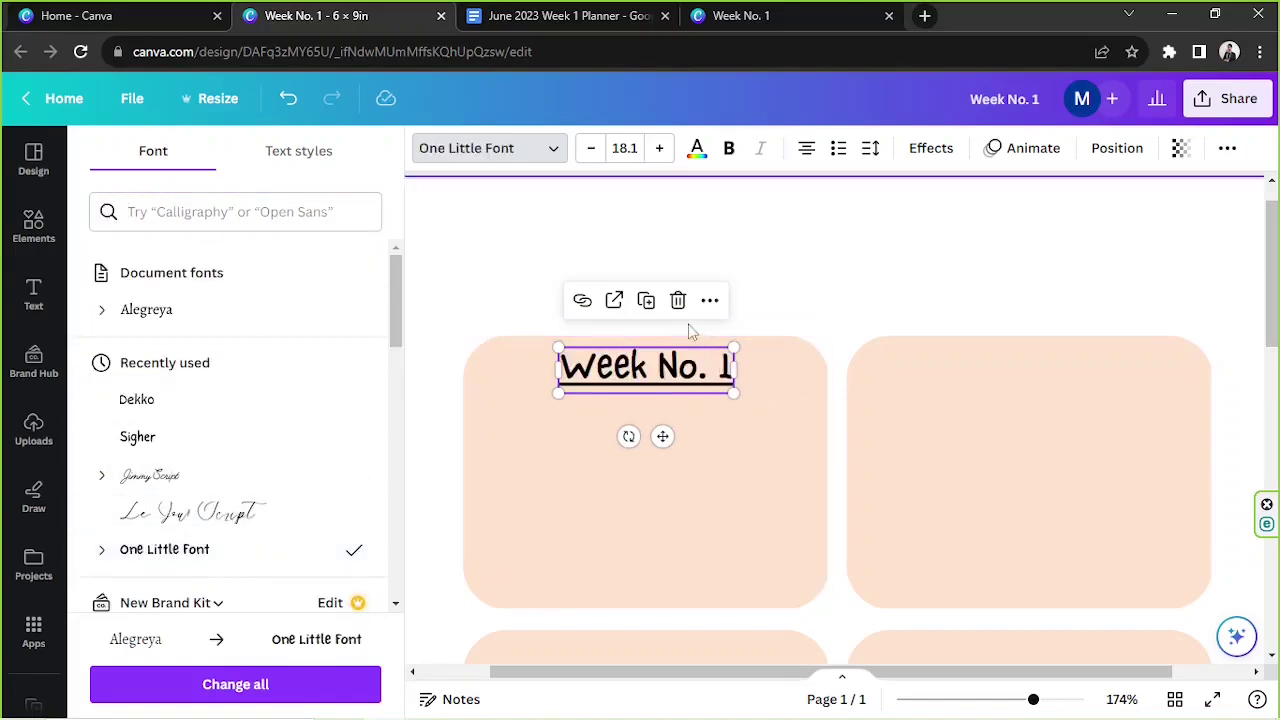
pyautogui.click(515, 150)
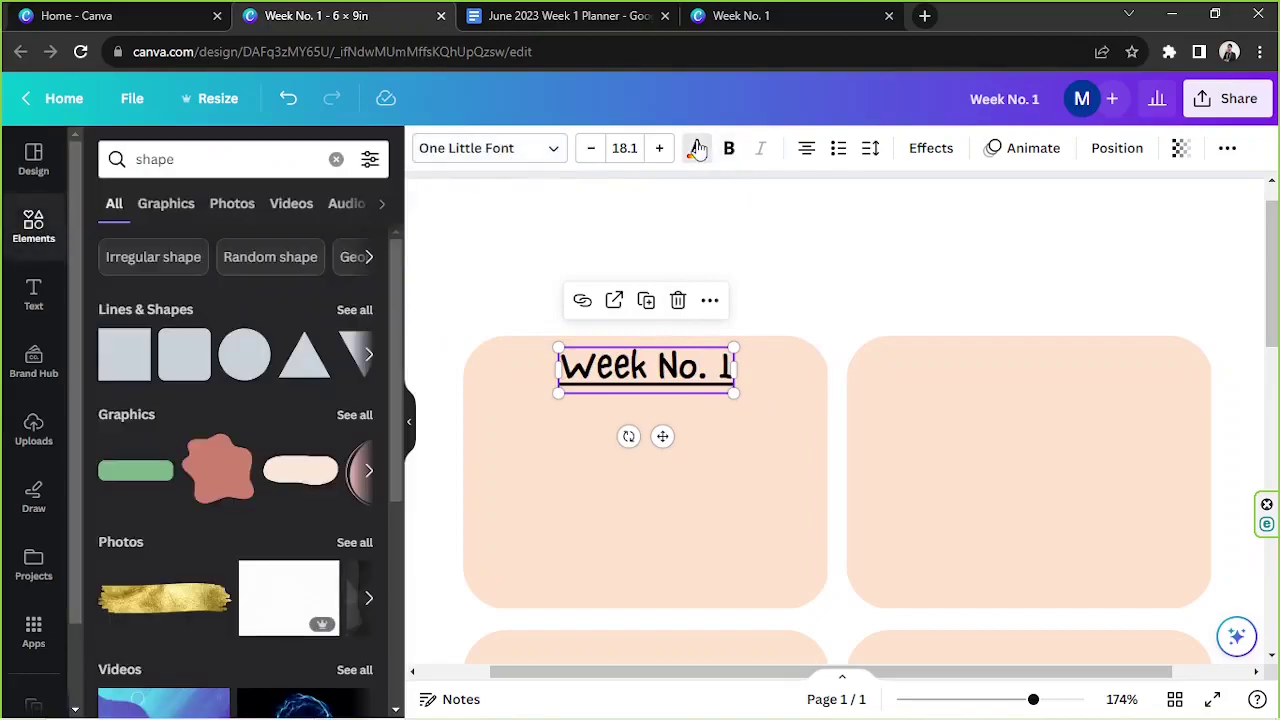
# Colour the Week No. 1 label text a muted brown, #8B5B5B.
pyautogui.click(697, 149)
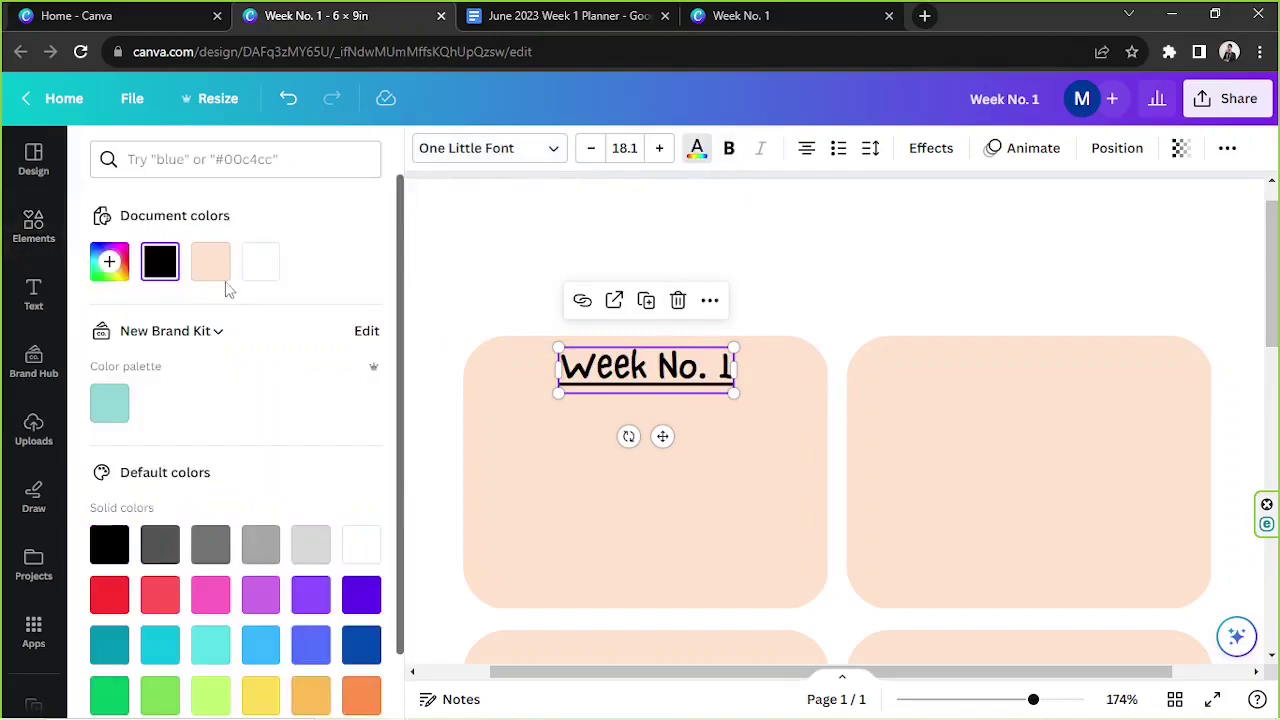
pyautogui.click(109, 263)
pyautogui.moveTo(177, 349); pyautogui.dragTo(195, 351)
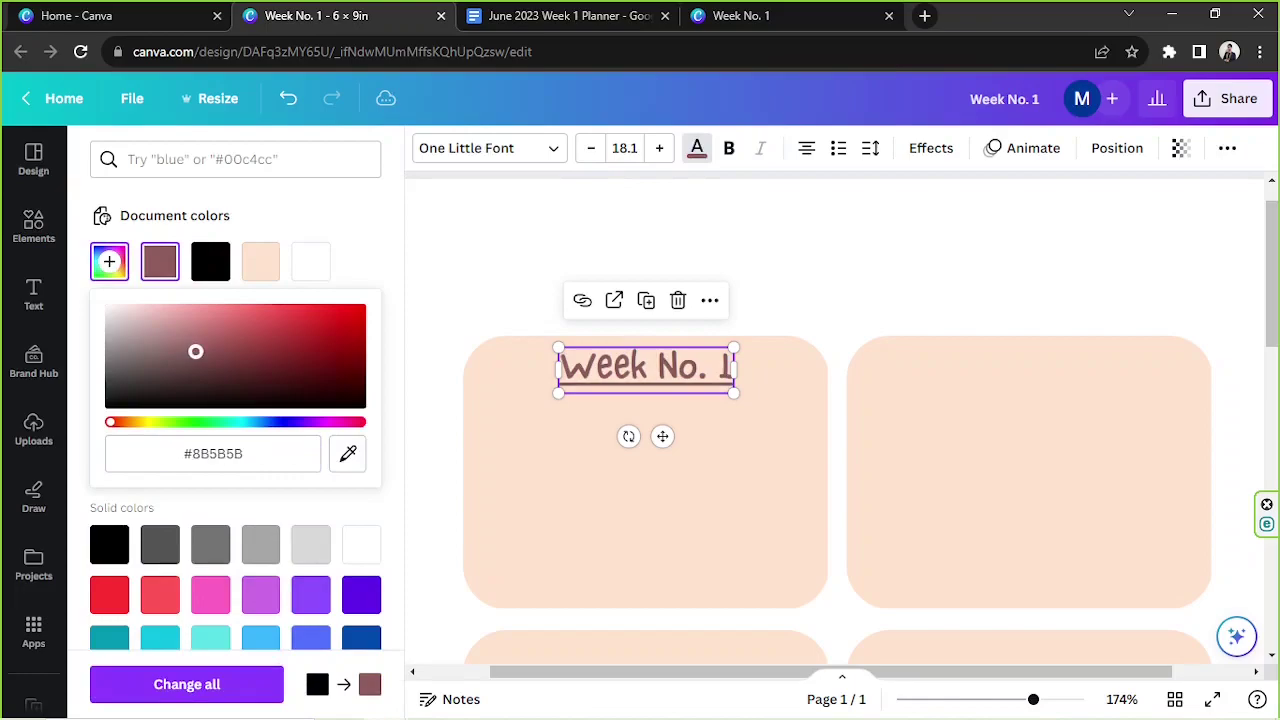
pyautogui.click(912, 275)
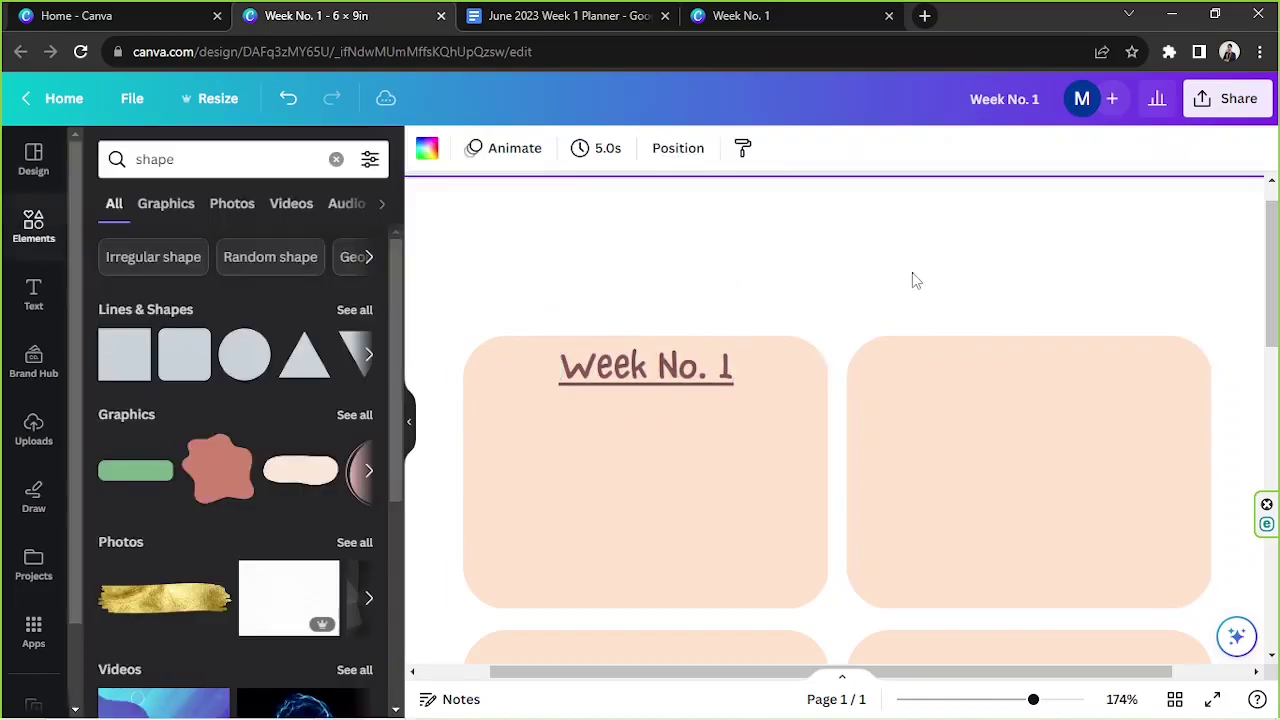
pyautogui.click(680, 386)
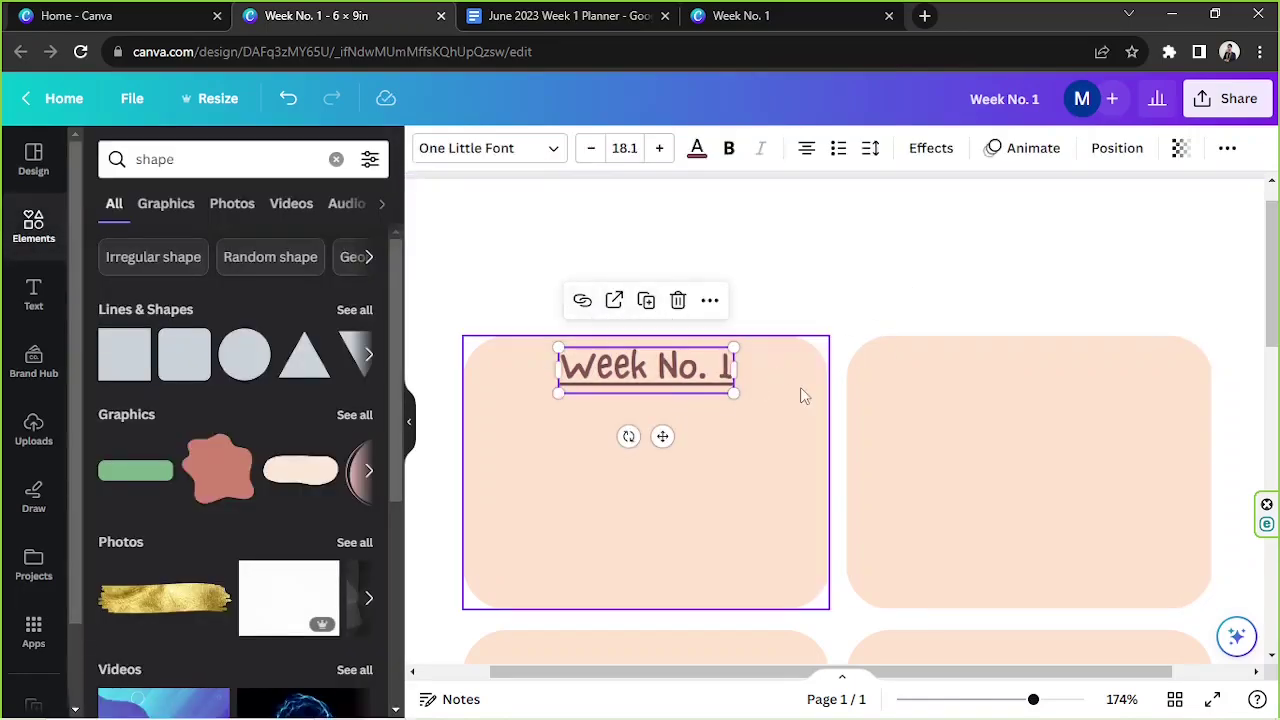
# Duplicate the Week No. 1 label into the top-right box, remove its link and centre it.
pyautogui.click(646, 301)
pyautogui.moveTo(656, 400); pyautogui.dragTo(1026, 366)
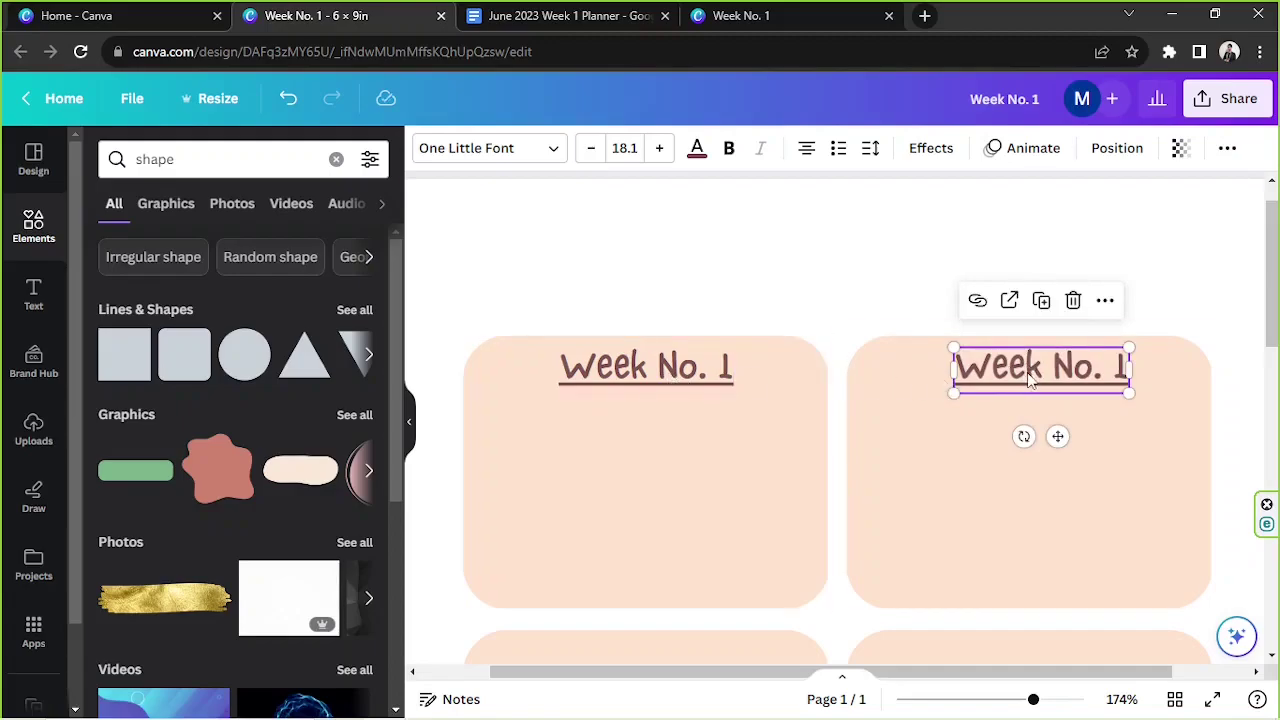
pyautogui.moveTo(1027, 375); pyautogui.dragTo(1032, 375)
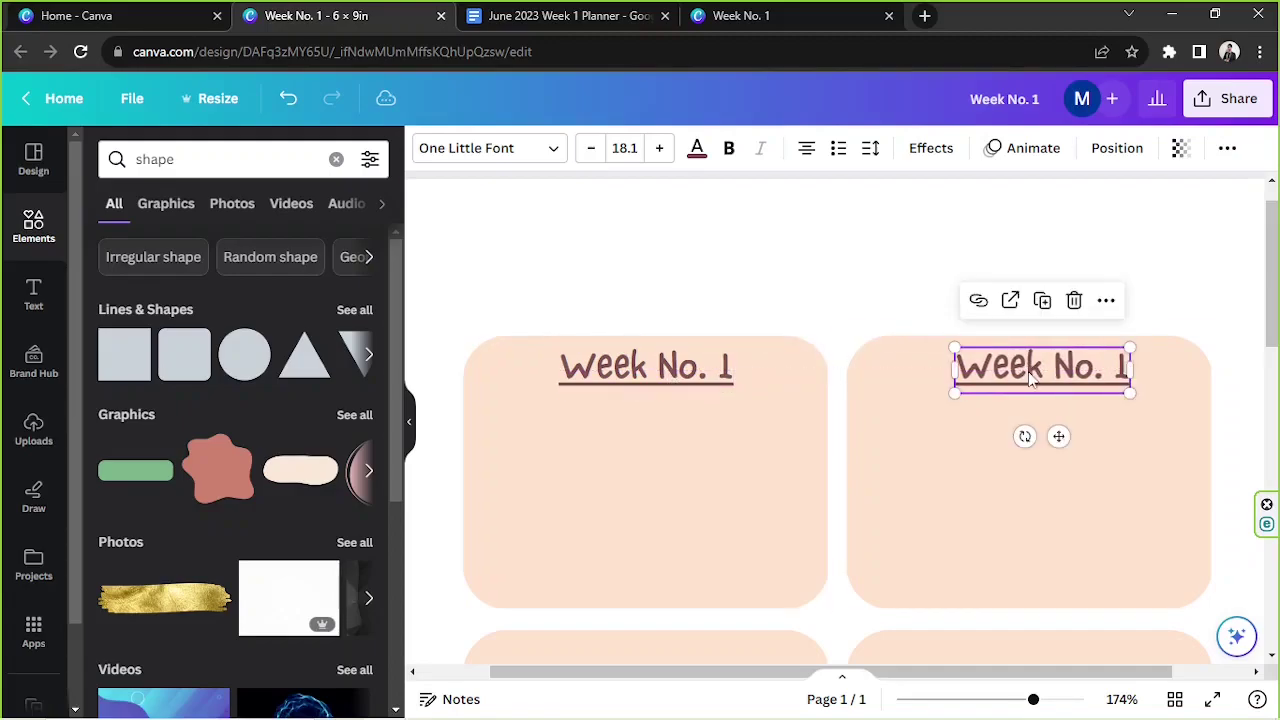
pyautogui.click(979, 302)
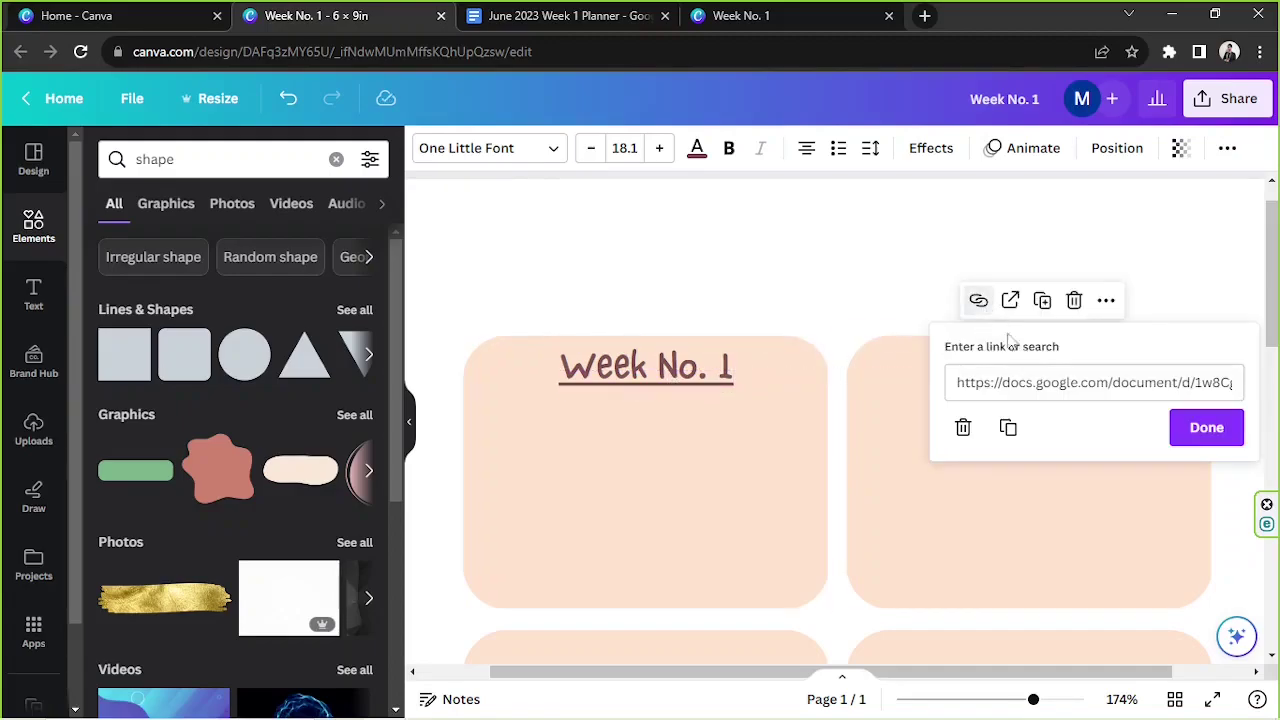
pyautogui.click(966, 428)
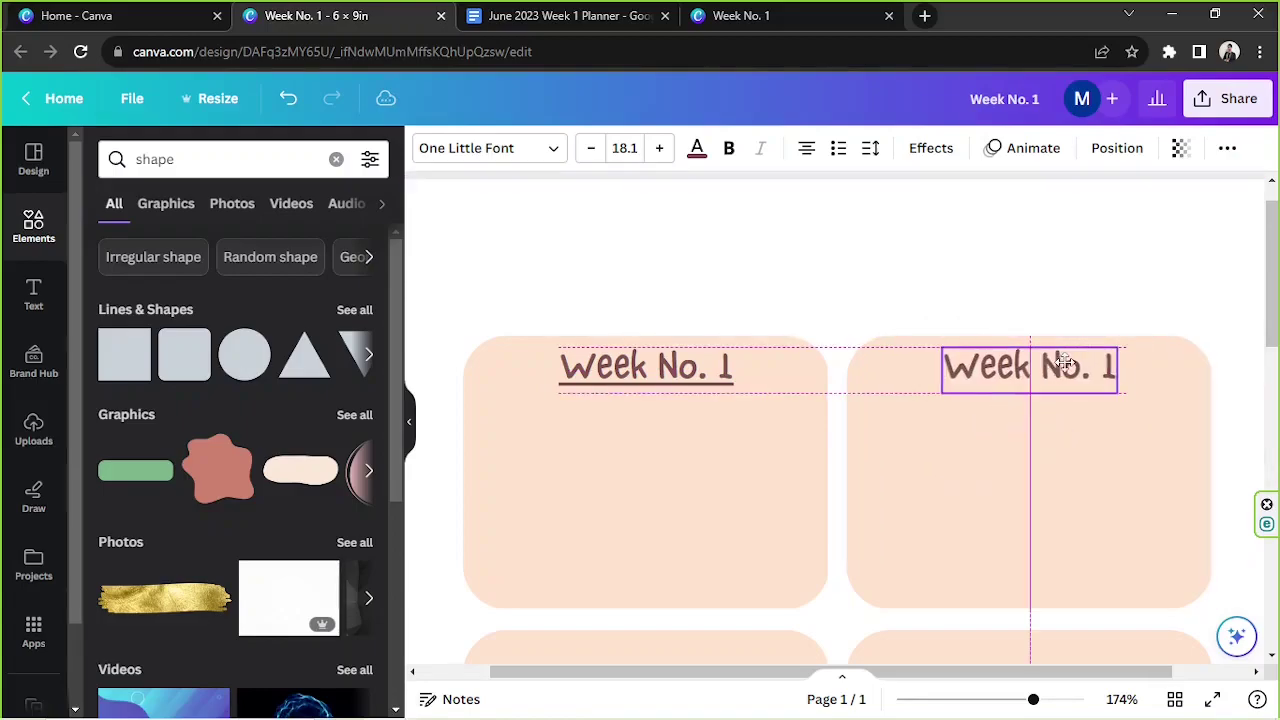
pyautogui.moveTo(1063, 362)
pyautogui.mouseDown()
pyautogui.moveTo(1075, 362)
pyautogui.moveTo(1061, 362)
pyautogui.mouseUp()
pyautogui.click(1095, 304)
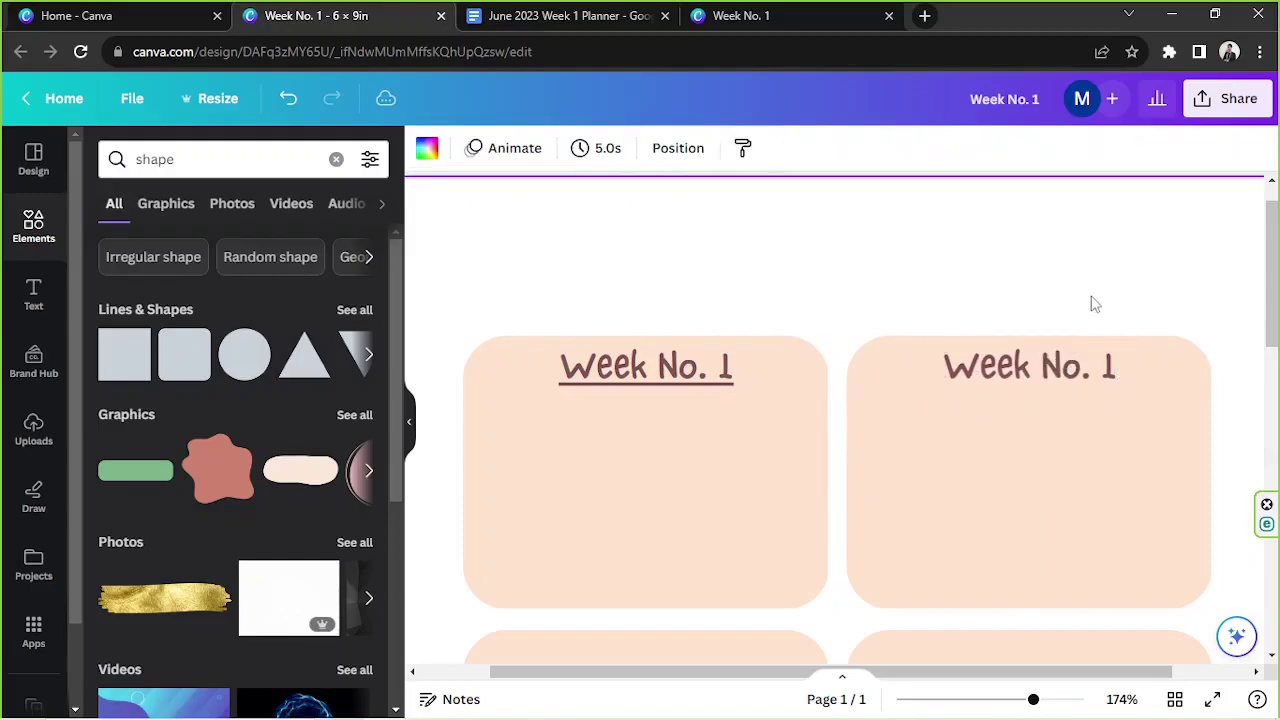
# Change the copied label's number so it reads Week No. 2.
pyautogui.scroll(-1, 1095, 304)
pyautogui.click(1024, 288)
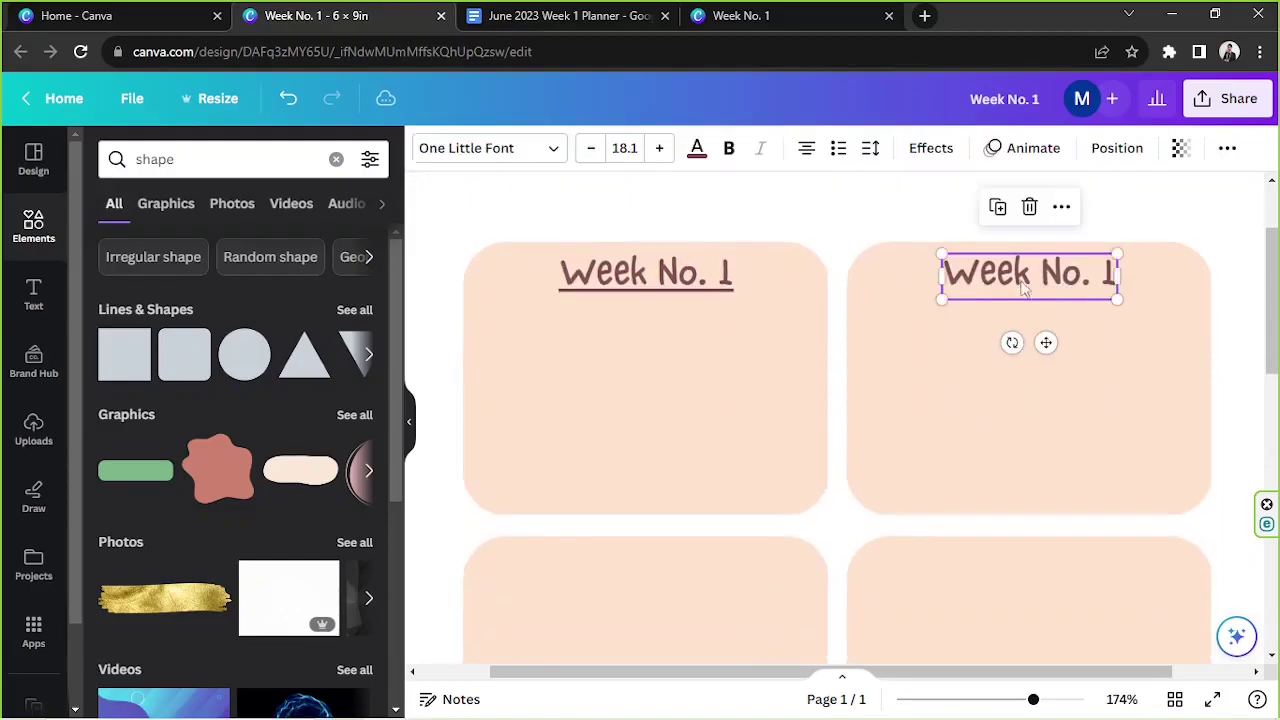
pyautogui.click(1108, 273)
pyautogui.doubleClick(1108, 273)
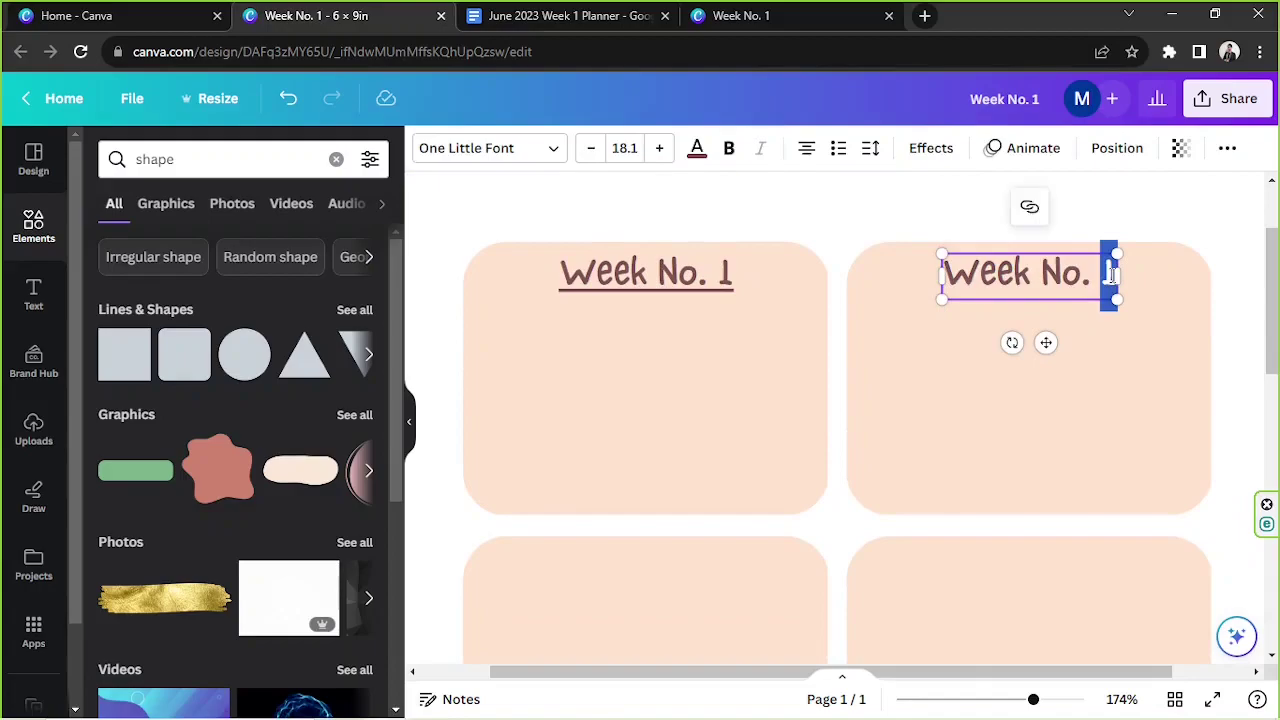
pyautogui.write('2')
pyautogui.press('Escape')
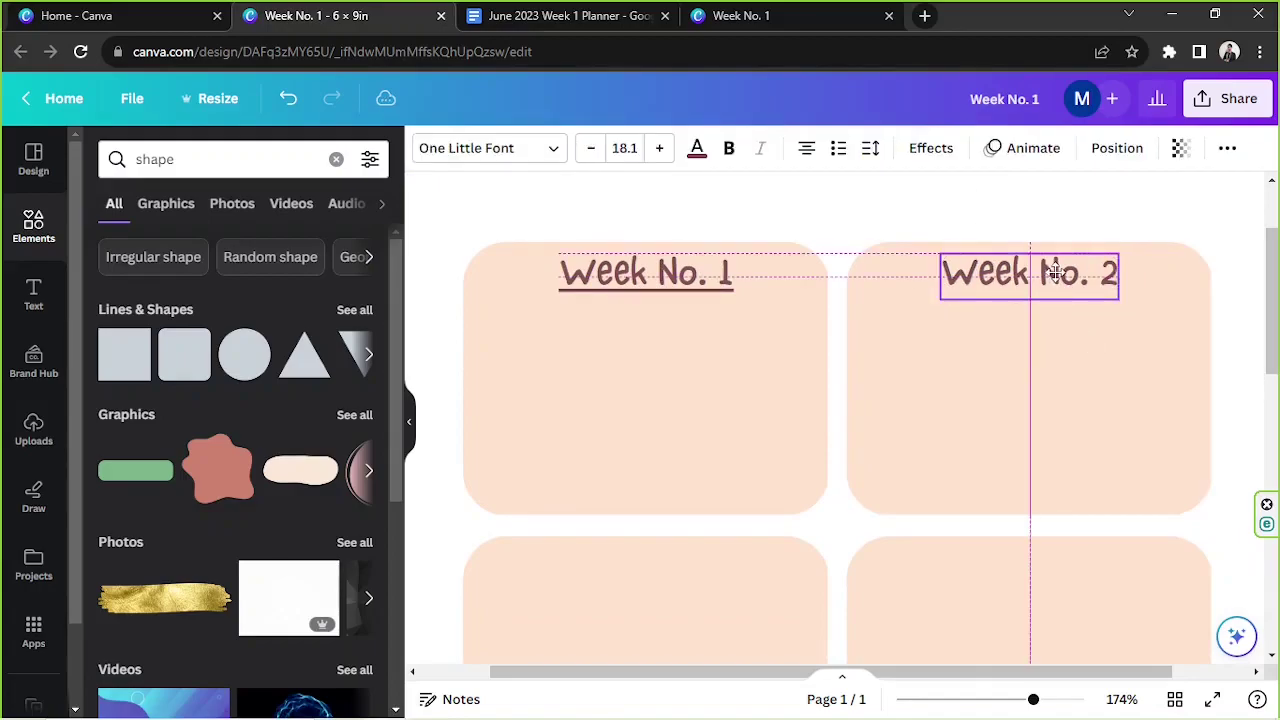
pyautogui.click(997, 207)
# Place copies of the Week No. 2 label into each of the remaining lower boxes.
pyautogui.scroll(-3, 1029, 320)
pyautogui.moveTo(1032, 320); pyautogui.dragTo(623, 306)
pyautogui.scroll(2, 660, 400)
pyautogui.scroll(1, 670, 405)
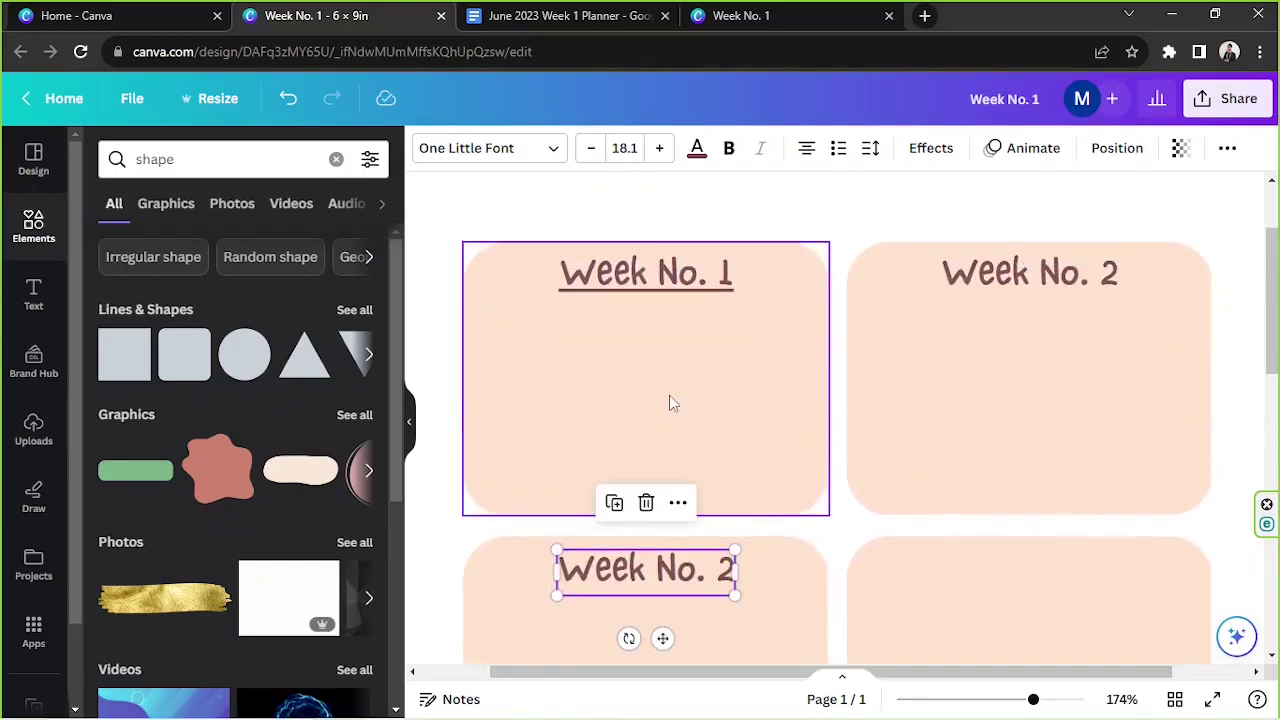
pyautogui.click(615, 502)
pyautogui.moveTo(667, 595); pyautogui.dragTo(1026, 556)
pyautogui.scroll(-2, 920, 478)
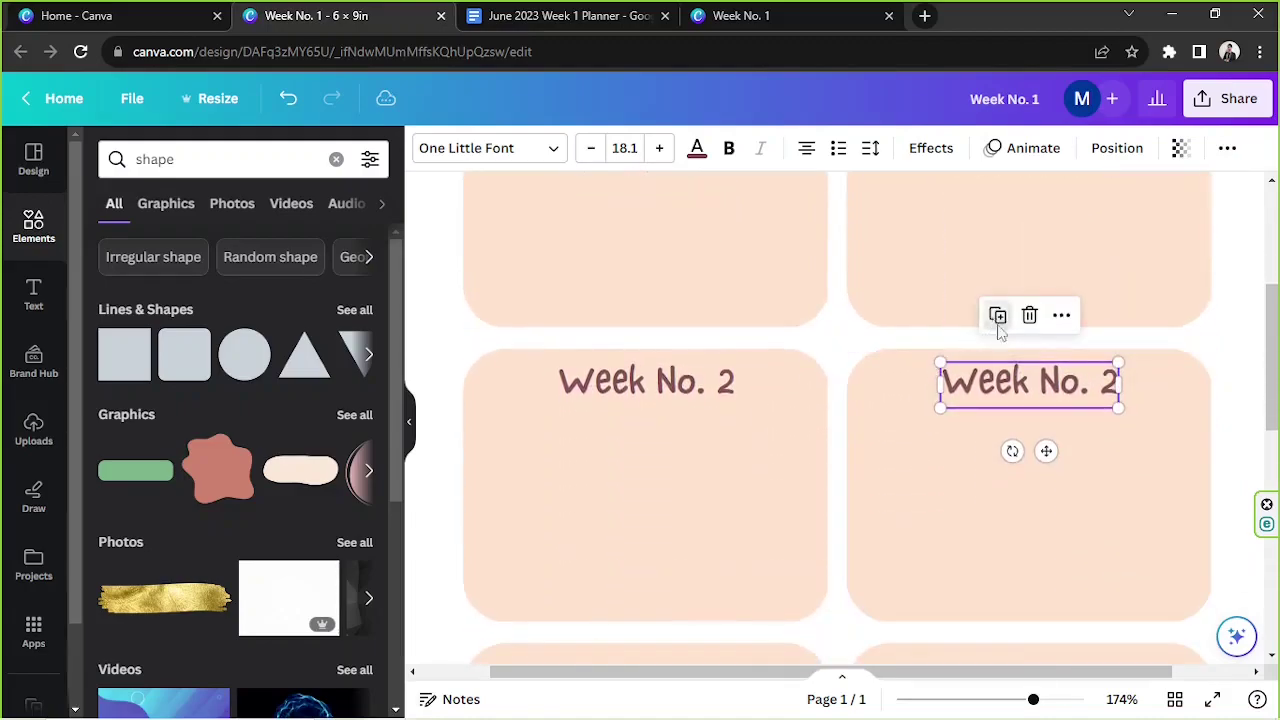
pyautogui.click(997, 316)
pyautogui.scroll(-1, 980, 410)
pyautogui.moveTo(980, 410); pyautogui.dragTo(614, 293)
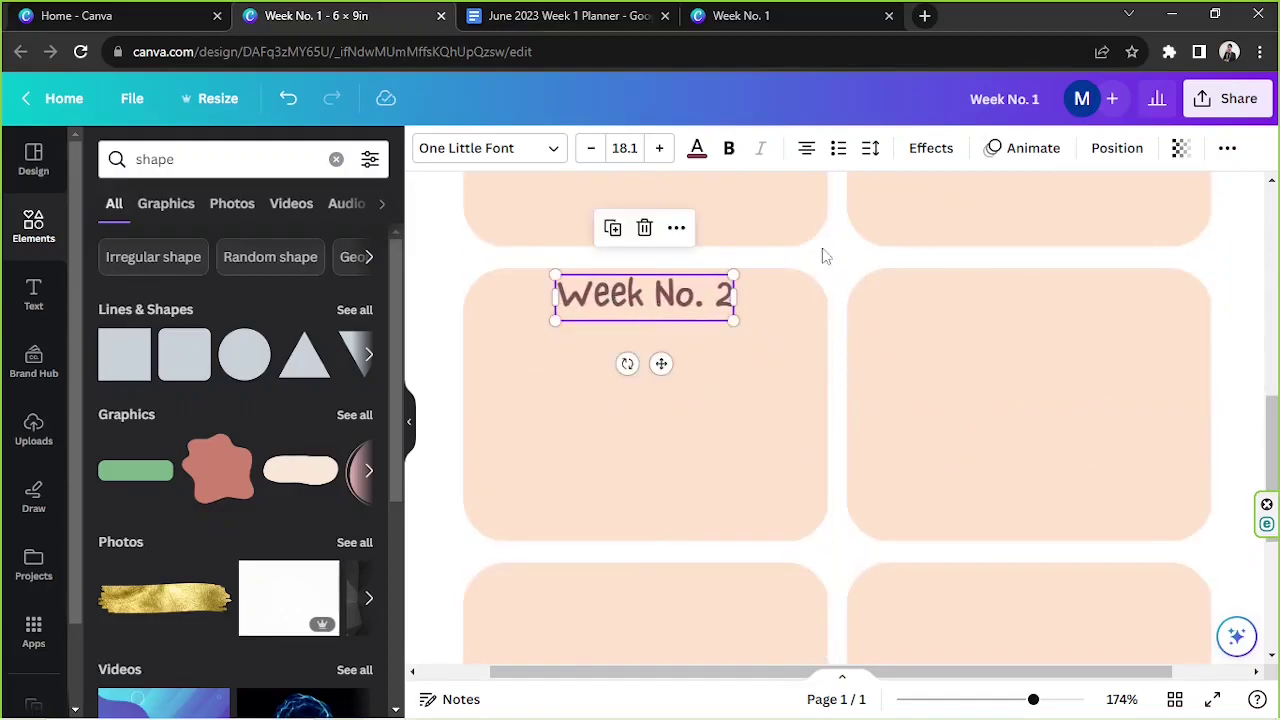
pyautogui.click(612, 232)
pyautogui.moveTo(699, 312); pyautogui.dragTo(1058, 295)
pyautogui.scroll(2, 950, 410)
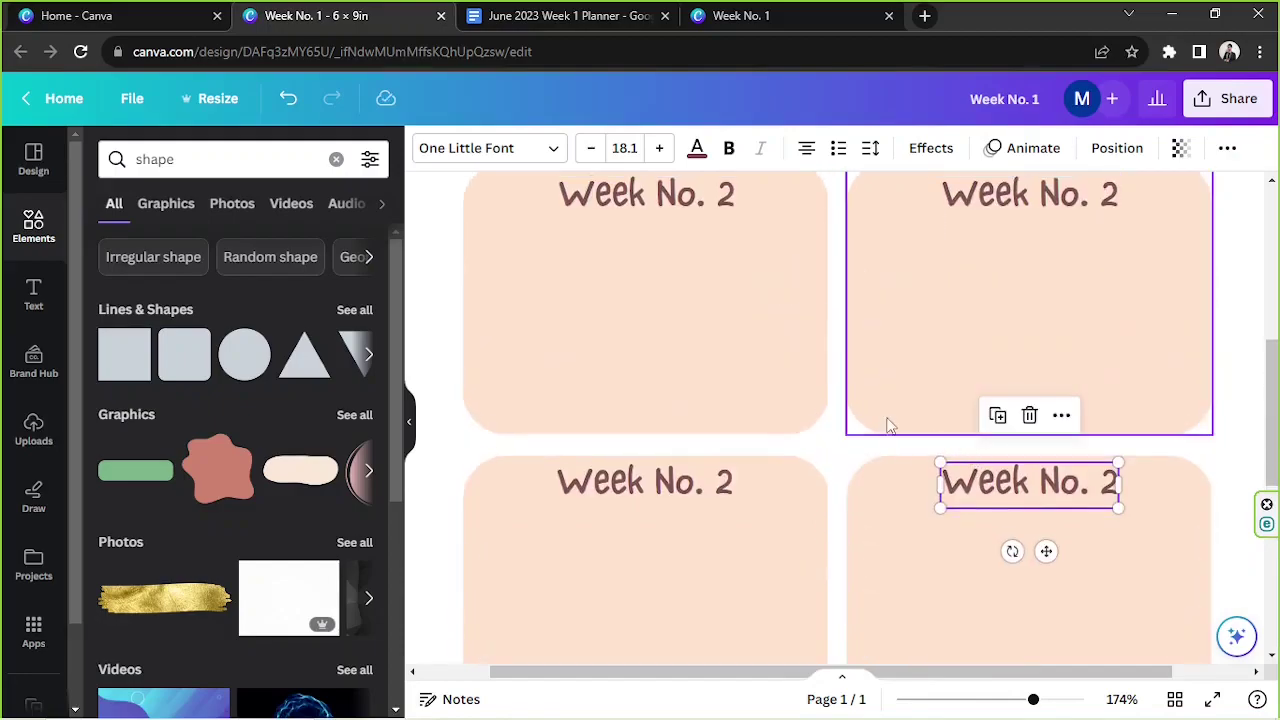
pyautogui.scroll(1, 729, 316)
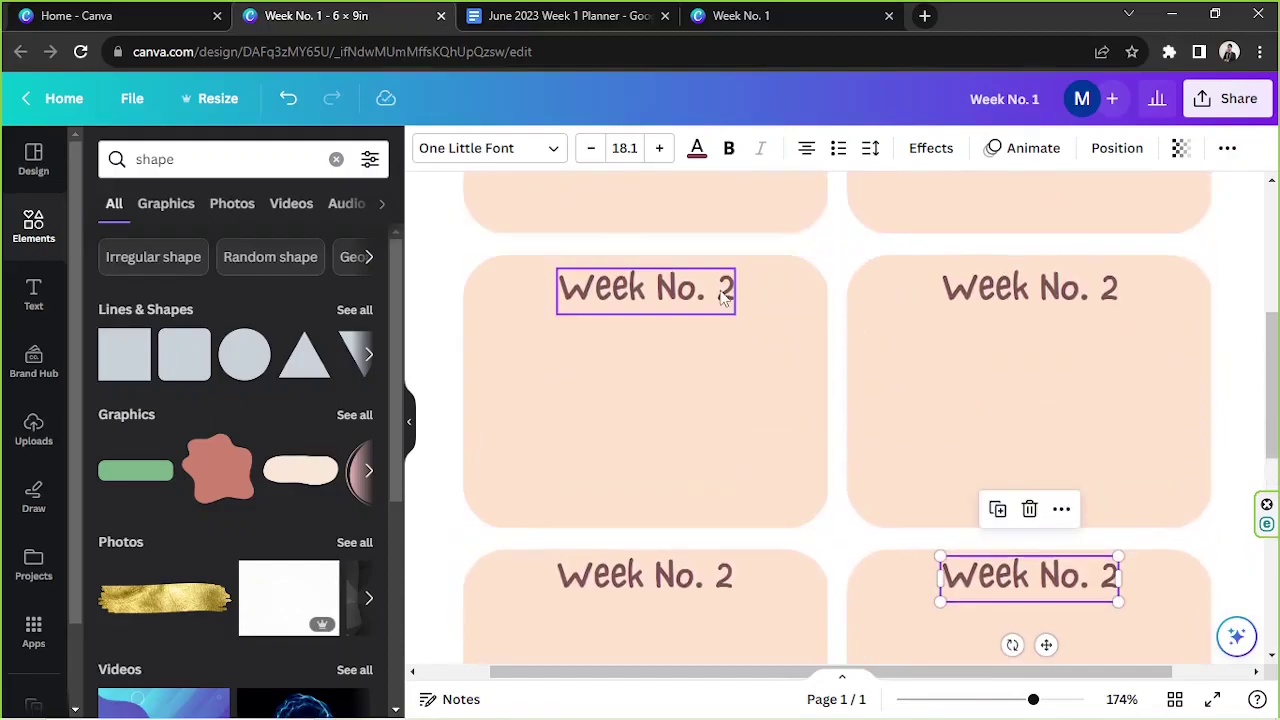
# Edit the next two copied labels to read Week No. 3 and Week No. 4.
pyautogui.doubleClick(725, 293)
pyautogui.click(725, 292)
pyautogui.doubleClick(727, 290)
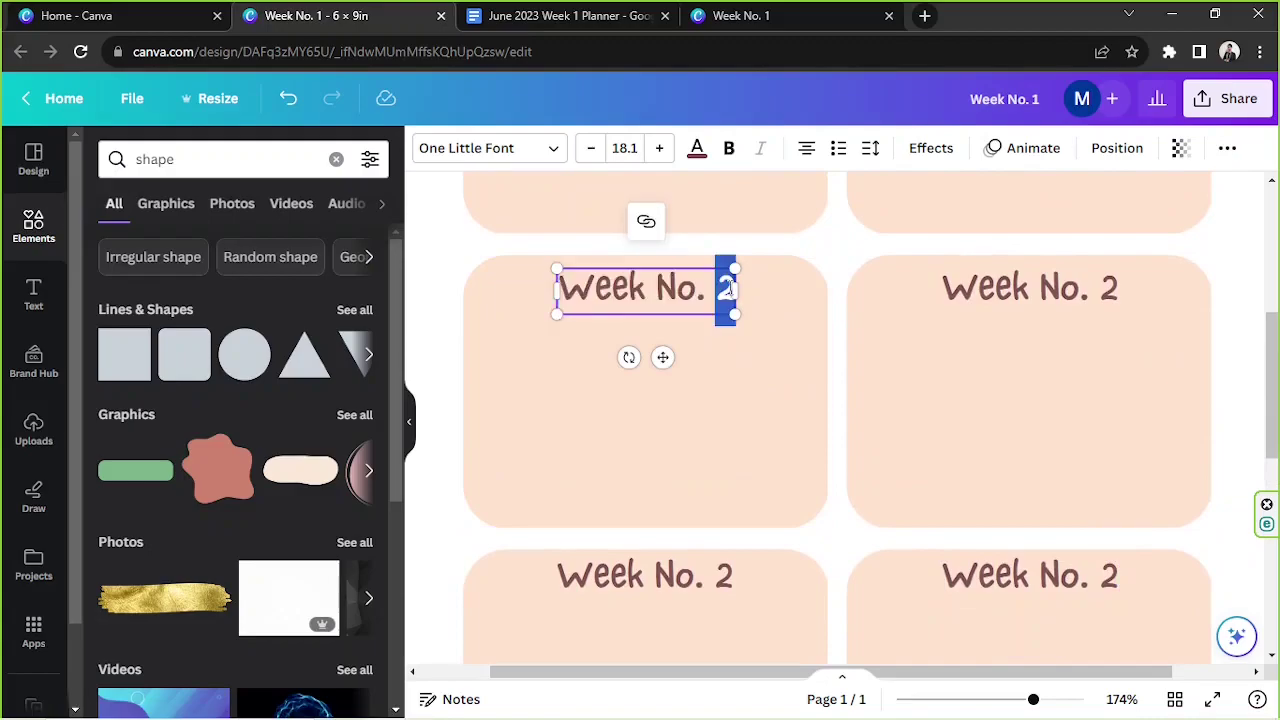
pyautogui.write('3')
pyautogui.click(1108, 290)
pyautogui.click(1110, 289)
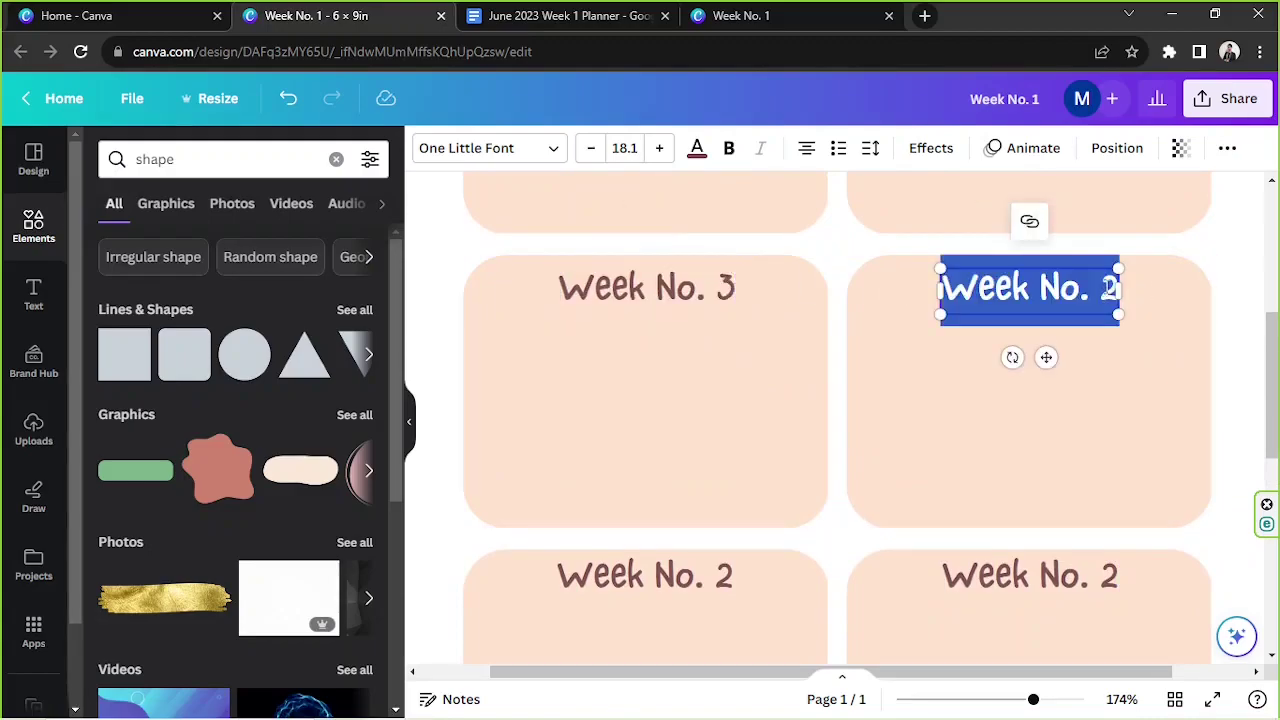
pyautogui.doubleClick(1109, 289)
pyautogui.write('4')
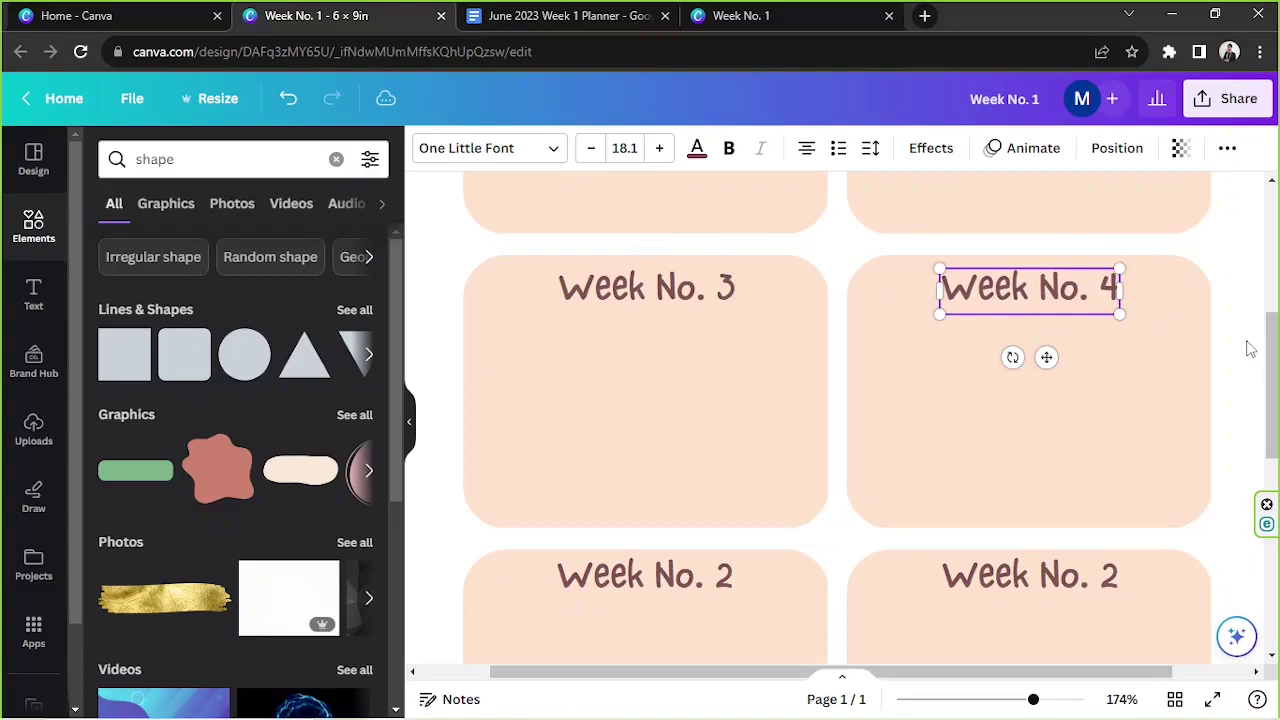
pyautogui.click(1088, 545)
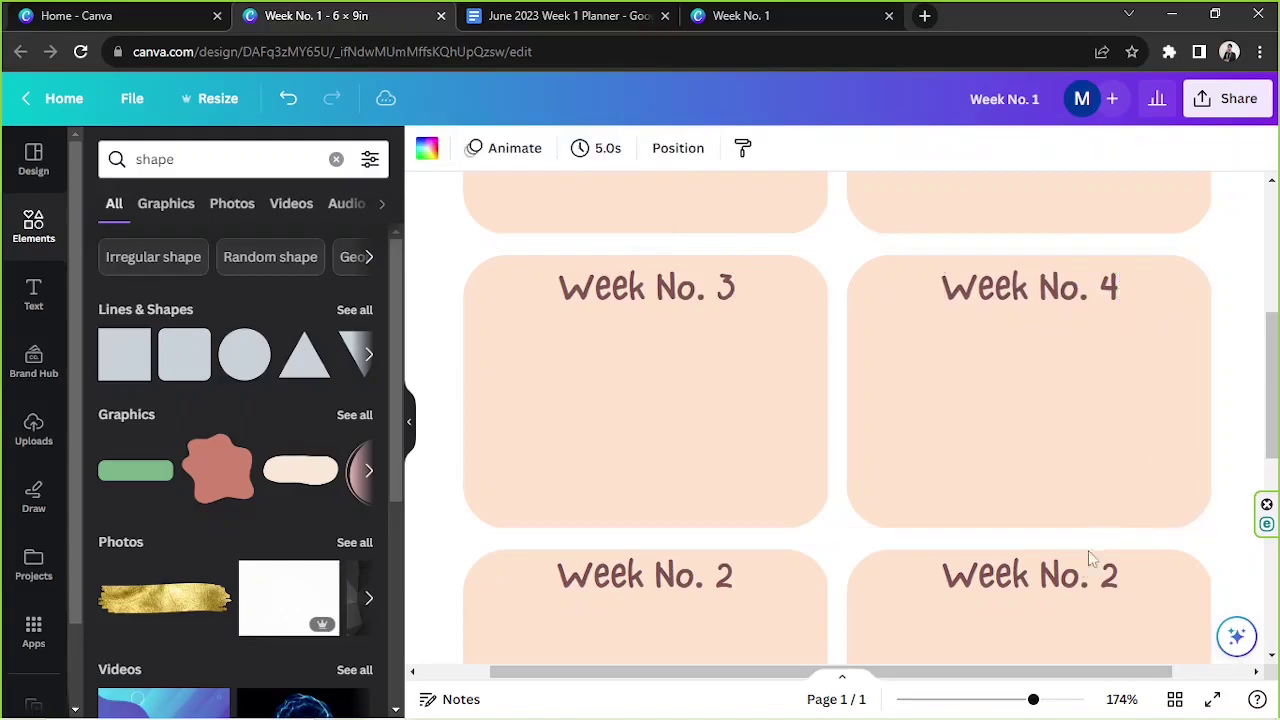
# Change the bottom-row labels to Week No. 5 and Notes:.
pyautogui.click(727, 586)
pyautogui.click(727, 585)
pyautogui.doubleClick(726, 580)
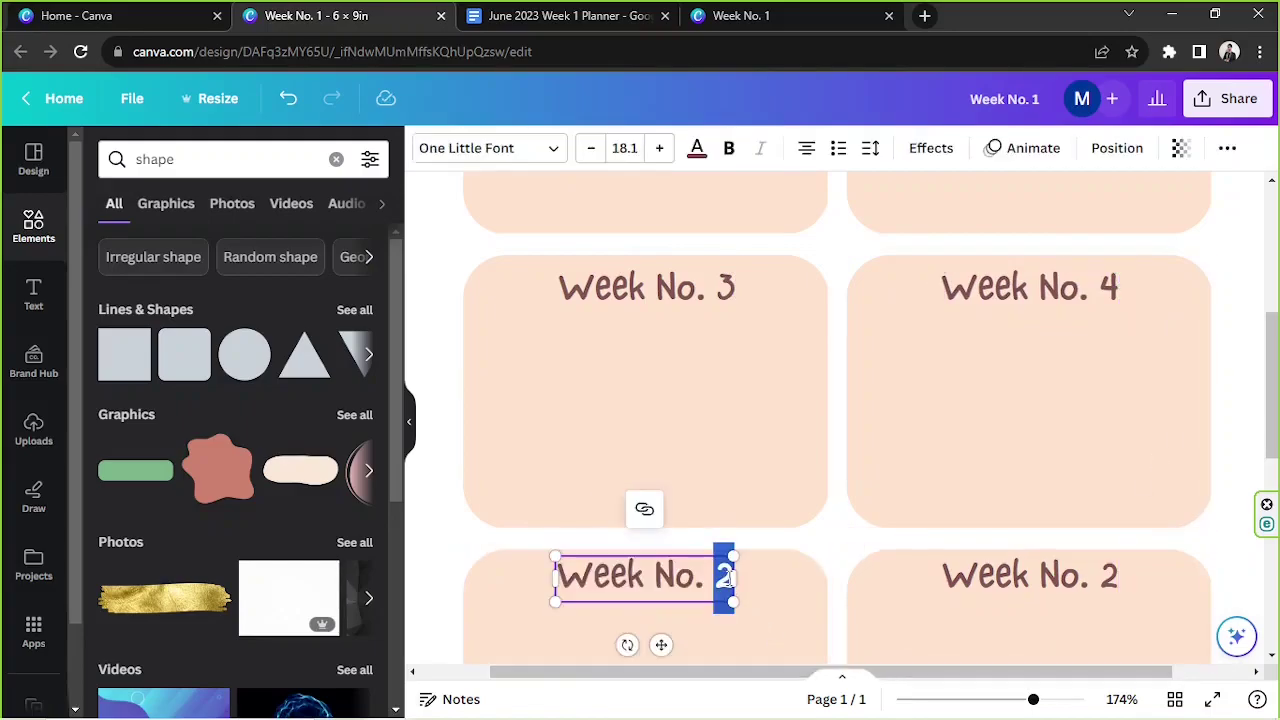
pyautogui.write('5')
pyautogui.click(1085, 588)
pyautogui.click(1083, 580)
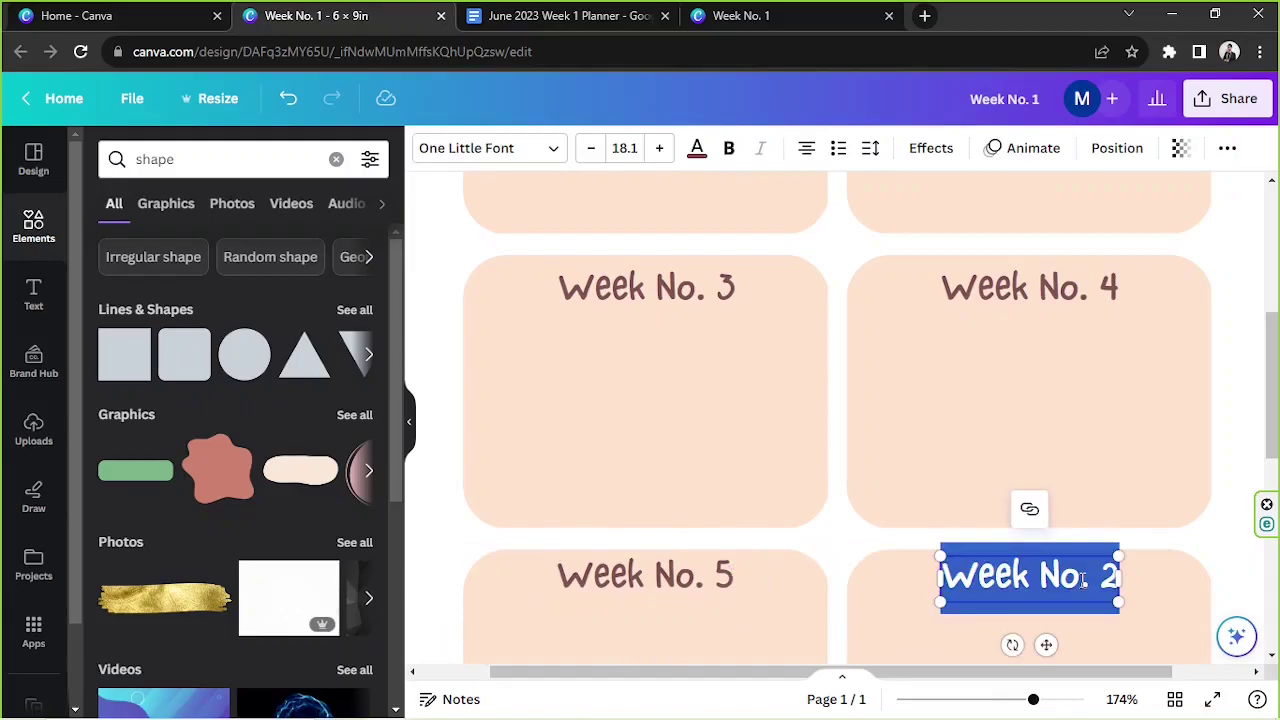
pyautogui.write('Notes:')
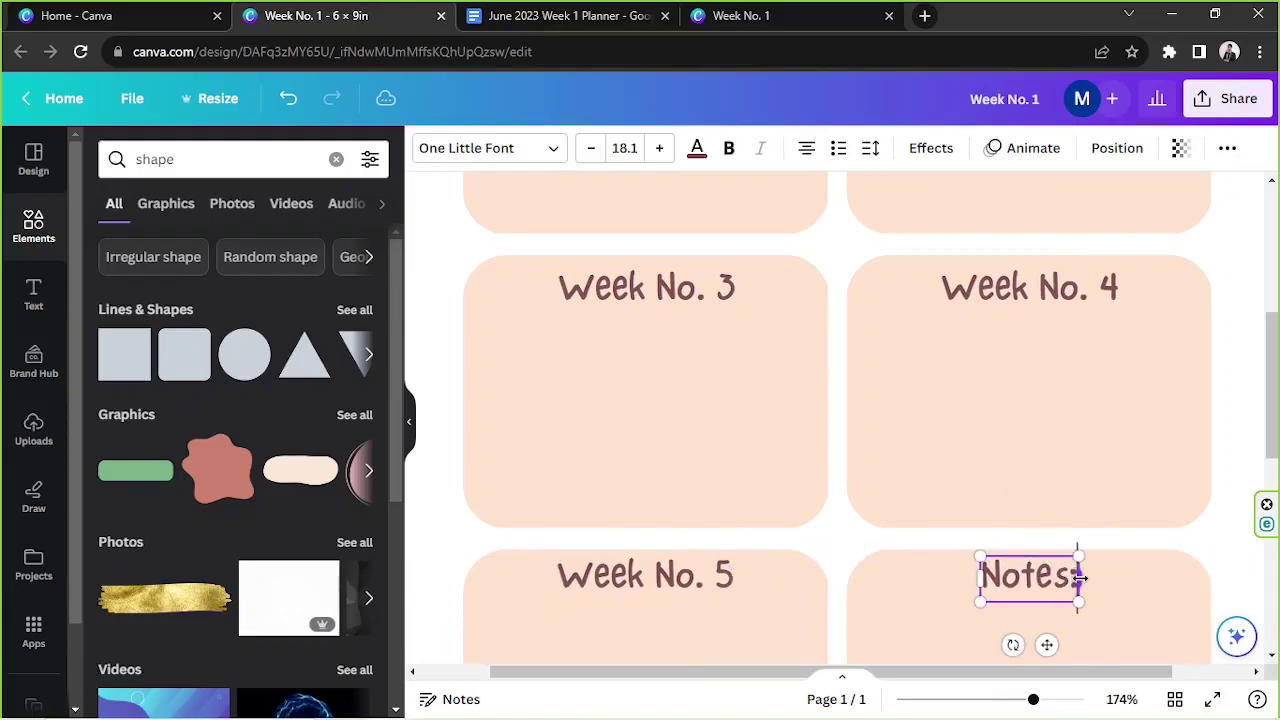
pyautogui.click(1083, 609)
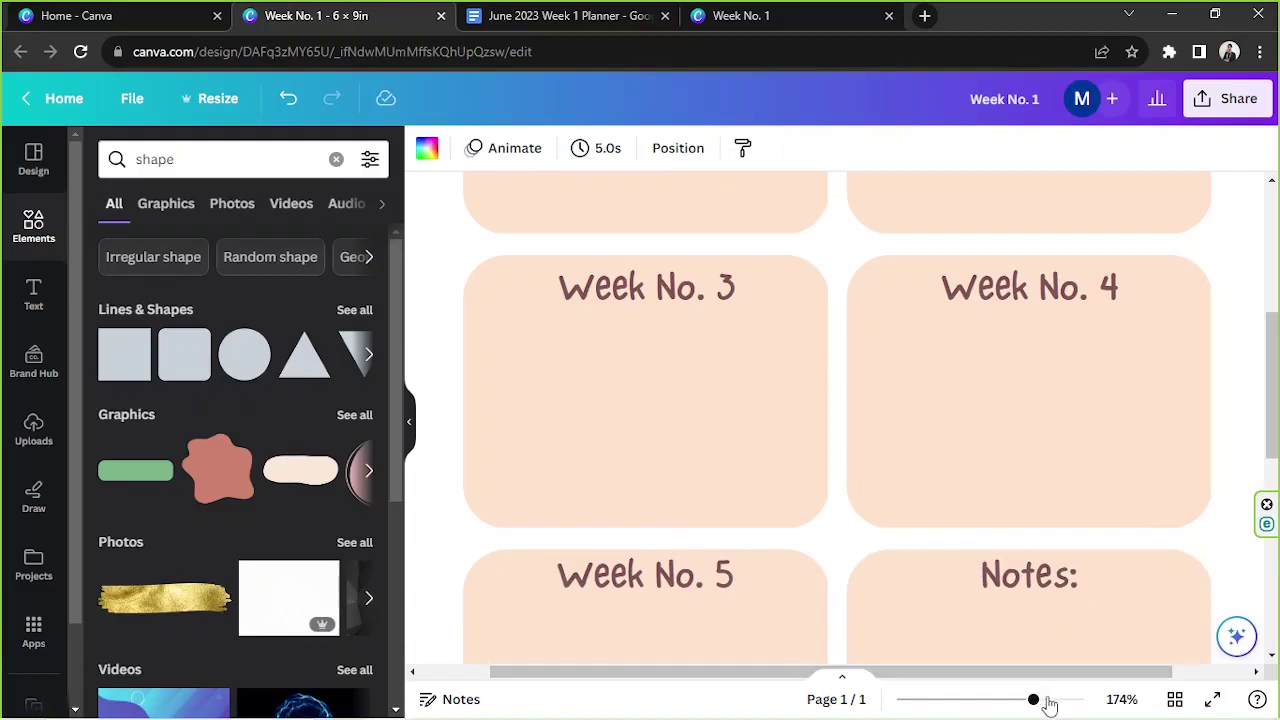
# Delete the bottom-right box and stretch the bottom-left box across both columns.
pyautogui.moveTo(1034, 700); pyautogui.dragTo(986, 700)
pyautogui.scroll(-1, 905, 553)
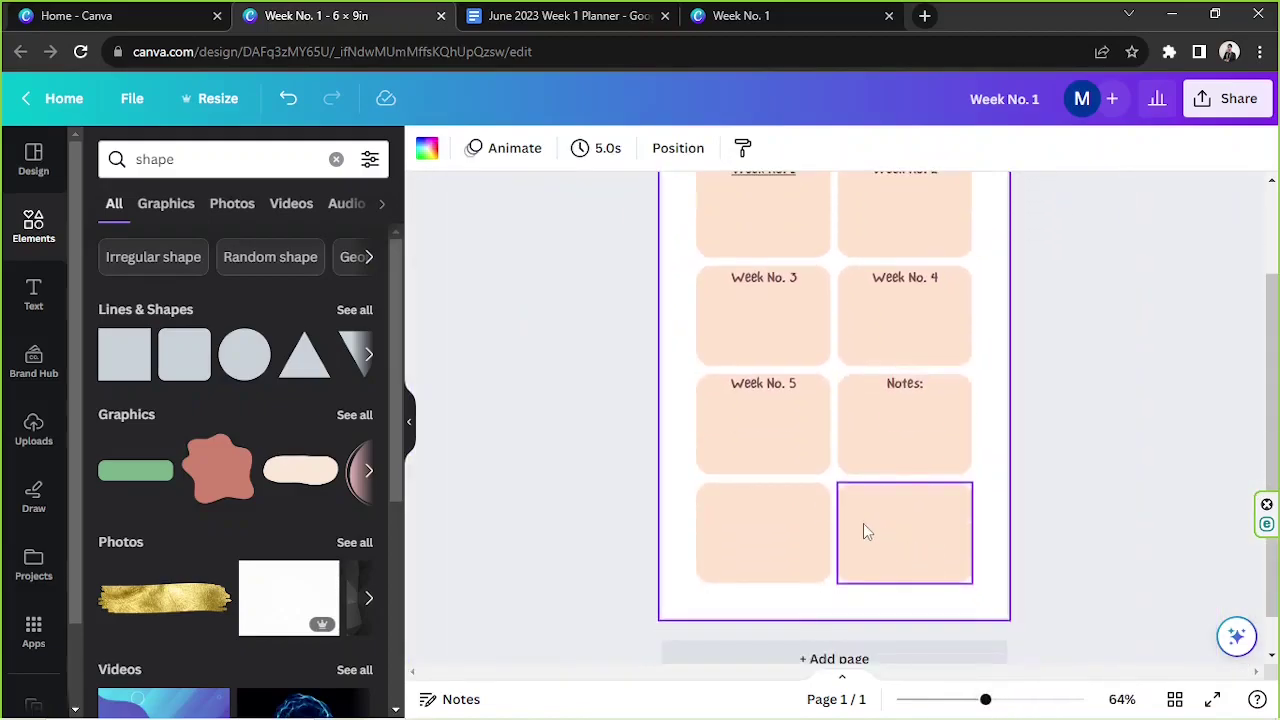
pyautogui.click(867, 532)
pyautogui.press('Delete')
pyautogui.click(794, 540)
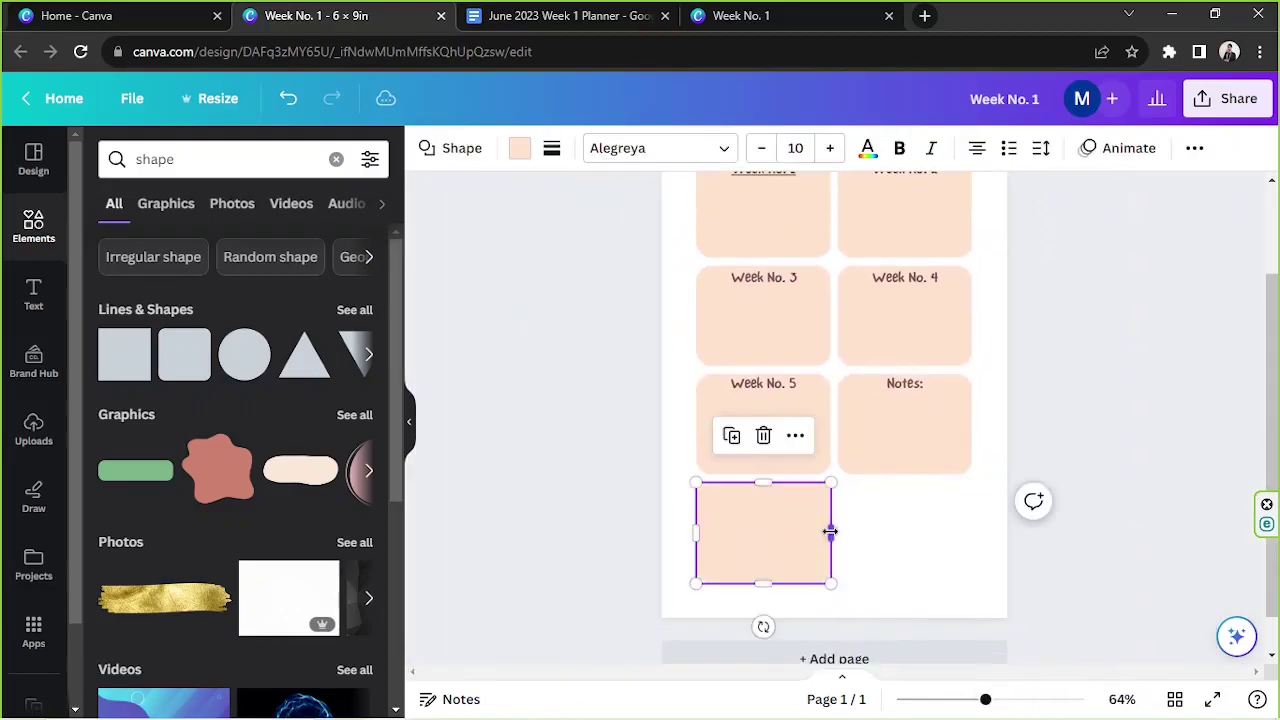
pyautogui.moveTo(830, 532); pyautogui.dragTo(972, 532)
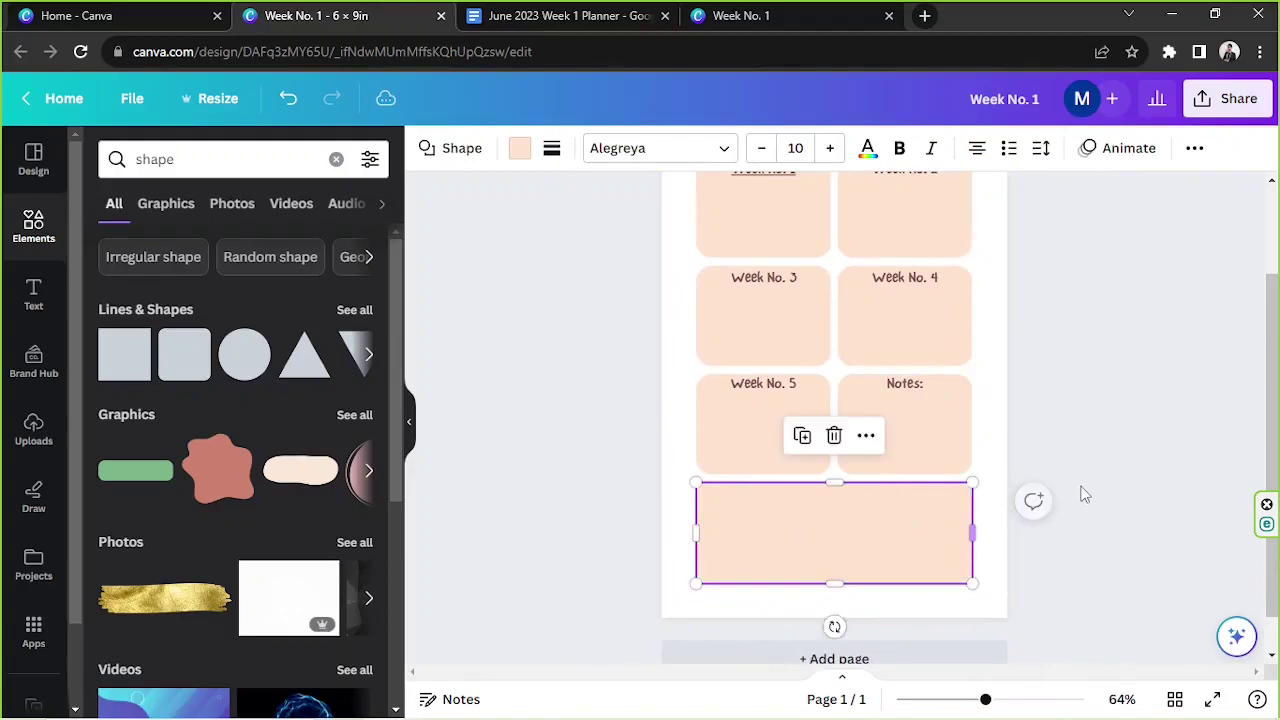
# Copy the Notes: label into the top of the wide bottom box.
pyautogui.click(898, 386)
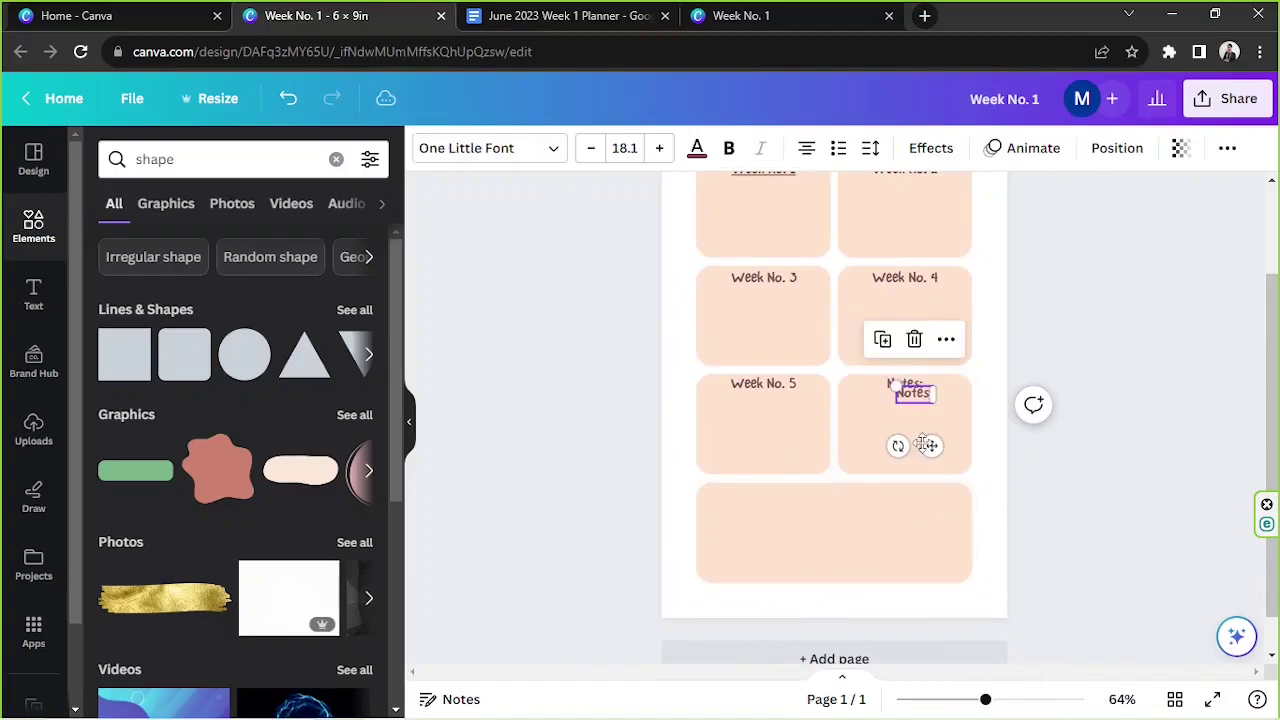
pyautogui.moveTo(922, 436); pyautogui.dragTo(847, 547)
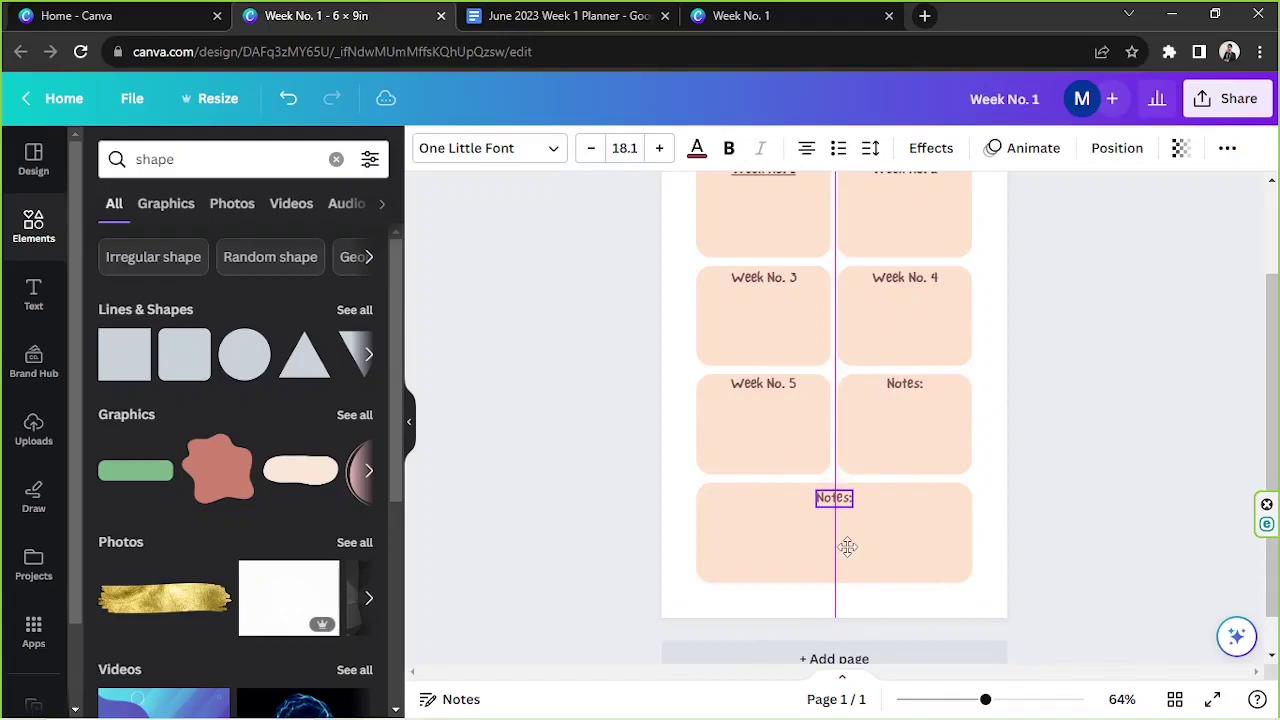
pyautogui.click(1092, 397)
pyautogui.scroll(3, 1095, 400)
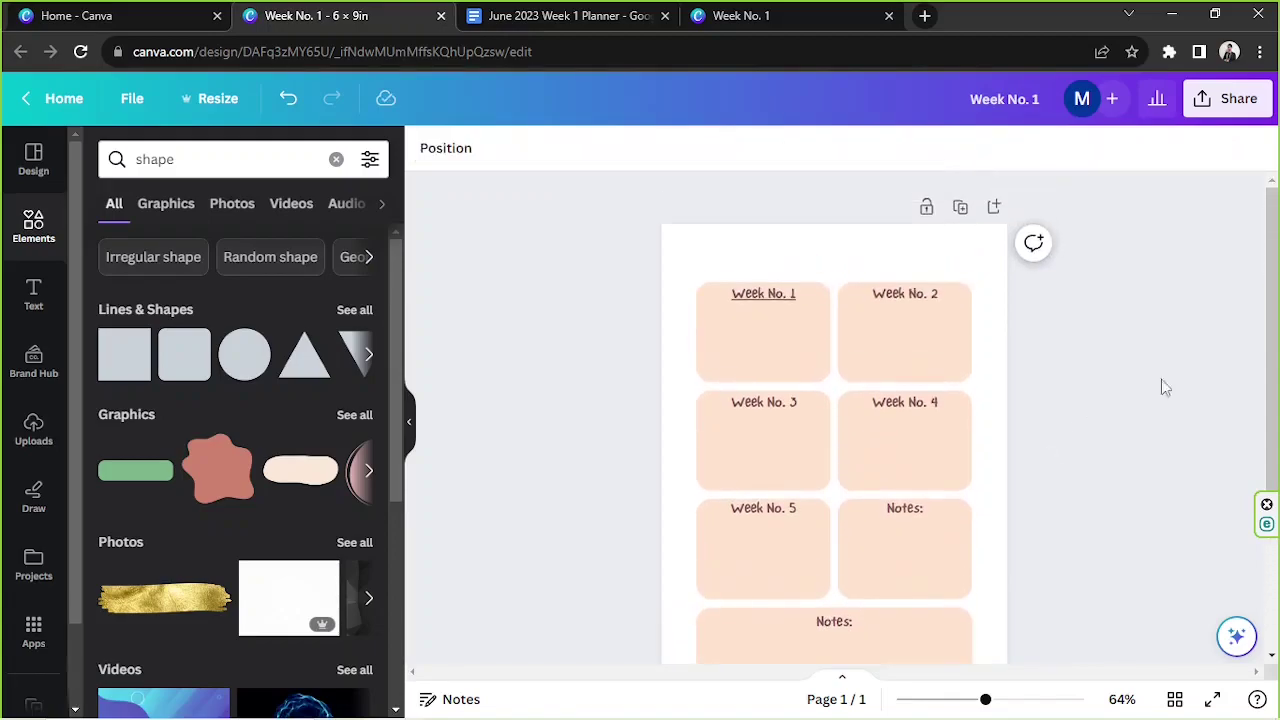
pyautogui.moveTo(1278, 355); pyautogui.dragTo(1278, 416)
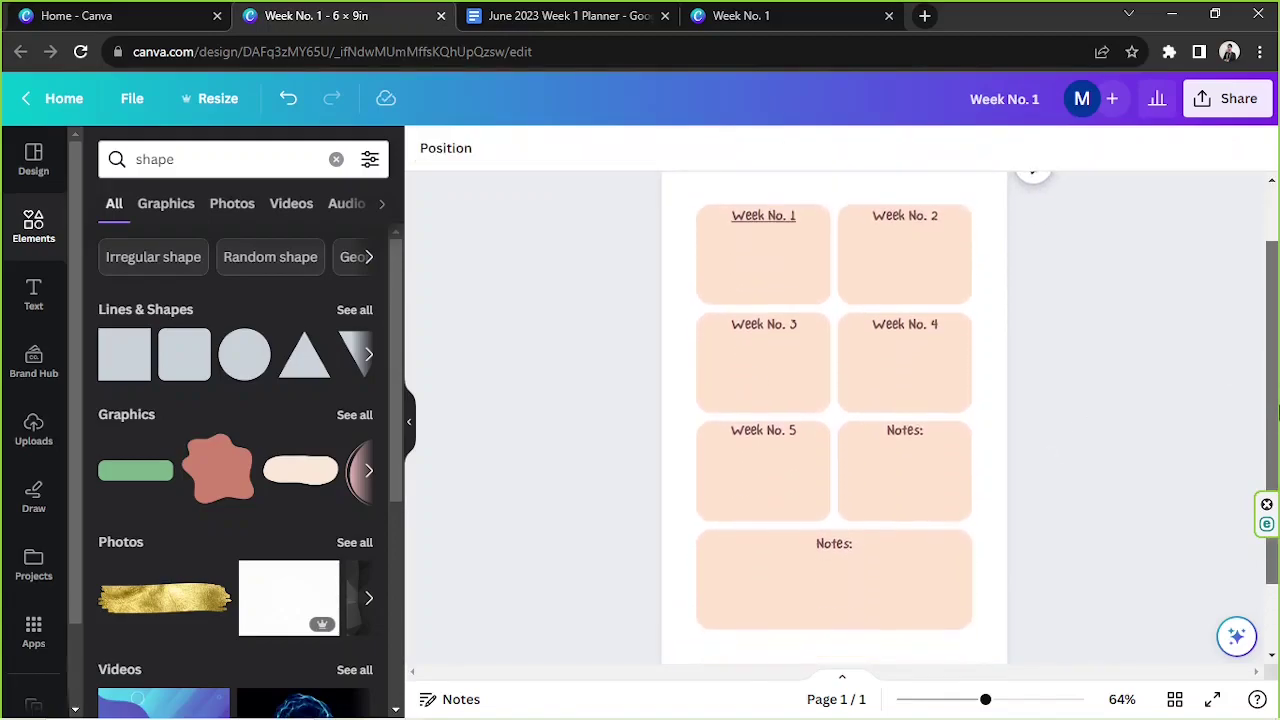
pyautogui.click(988, 475)
pyautogui.scroll(1, 997, 351)
pyautogui.scroll(-1, 1002, 352)
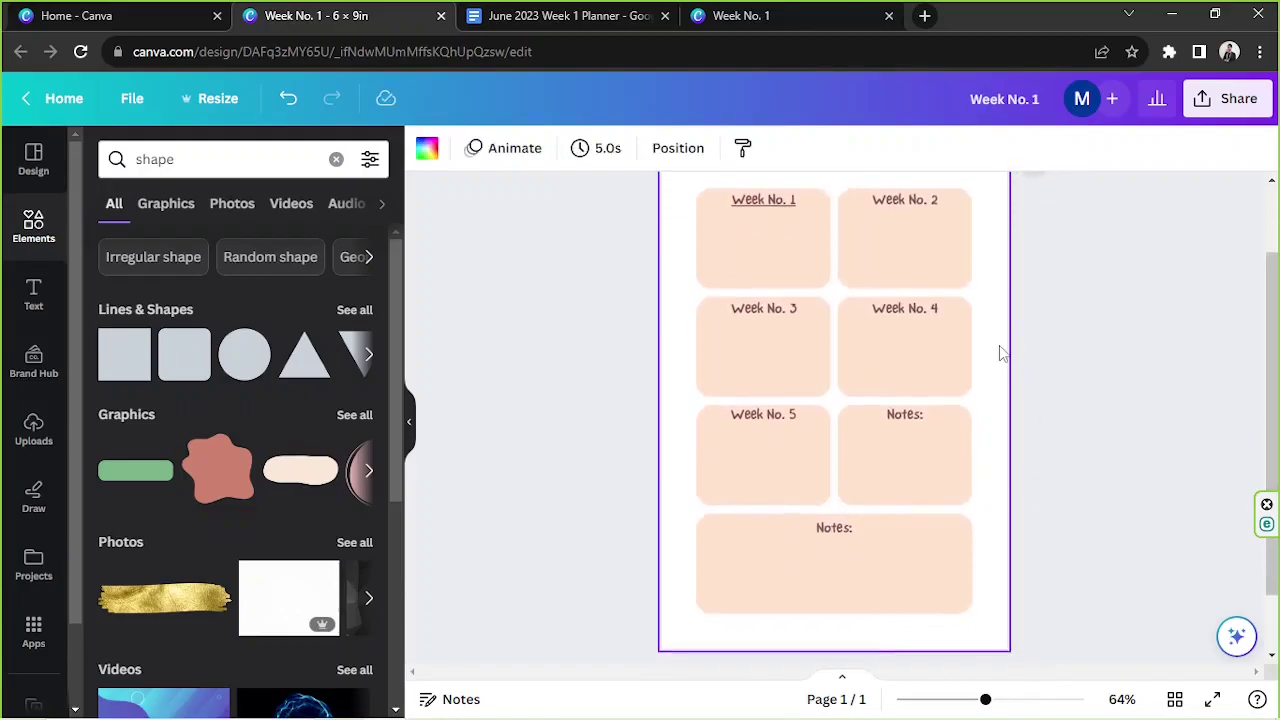
# Add a line with L under the Notes: label in the wide box and set its weight to 2.
pyautogui.press('l')
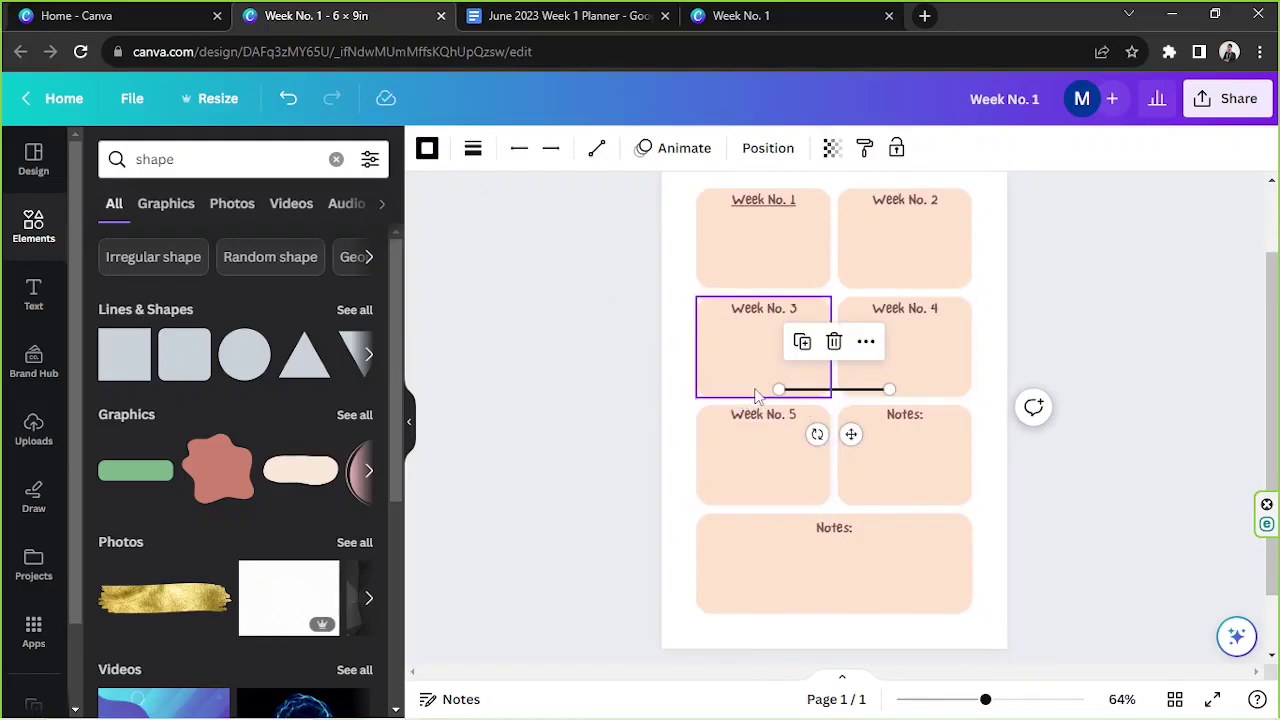
pyautogui.moveTo(851, 434); pyautogui.dragTo(788, 594)
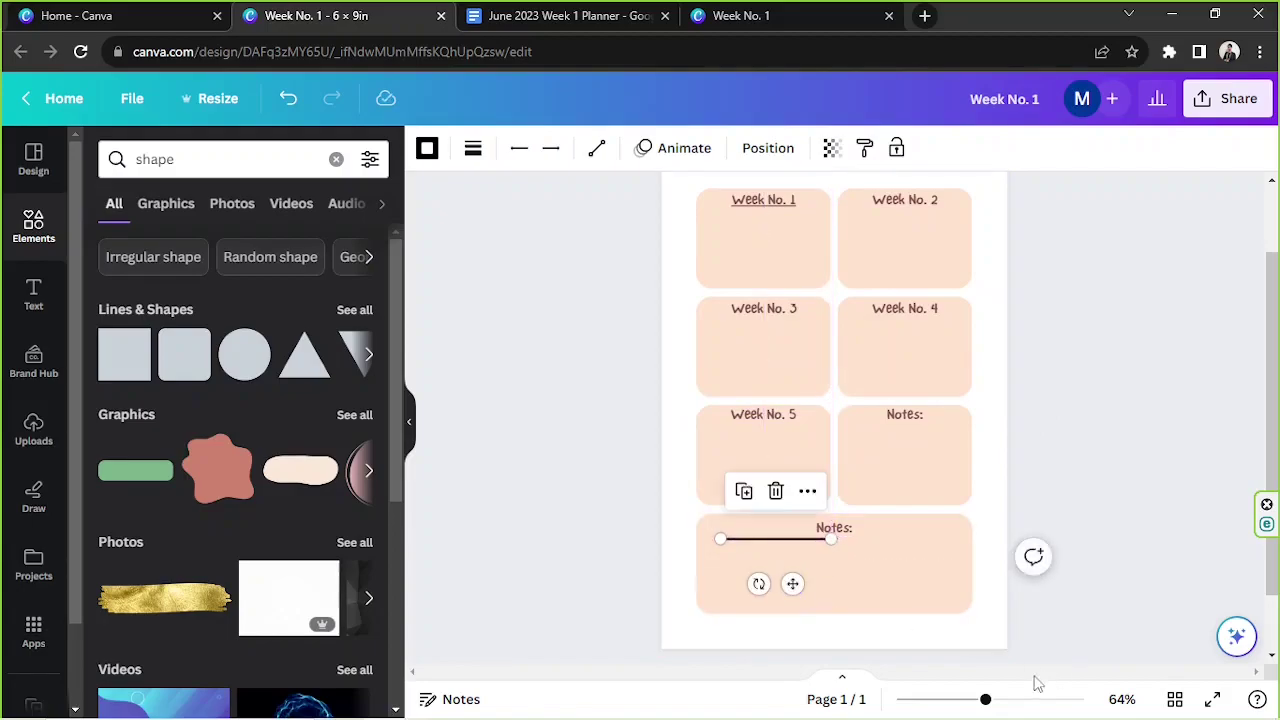
pyautogui.moveTo(987, 703); pyautogui.dragTo(1022, 700)
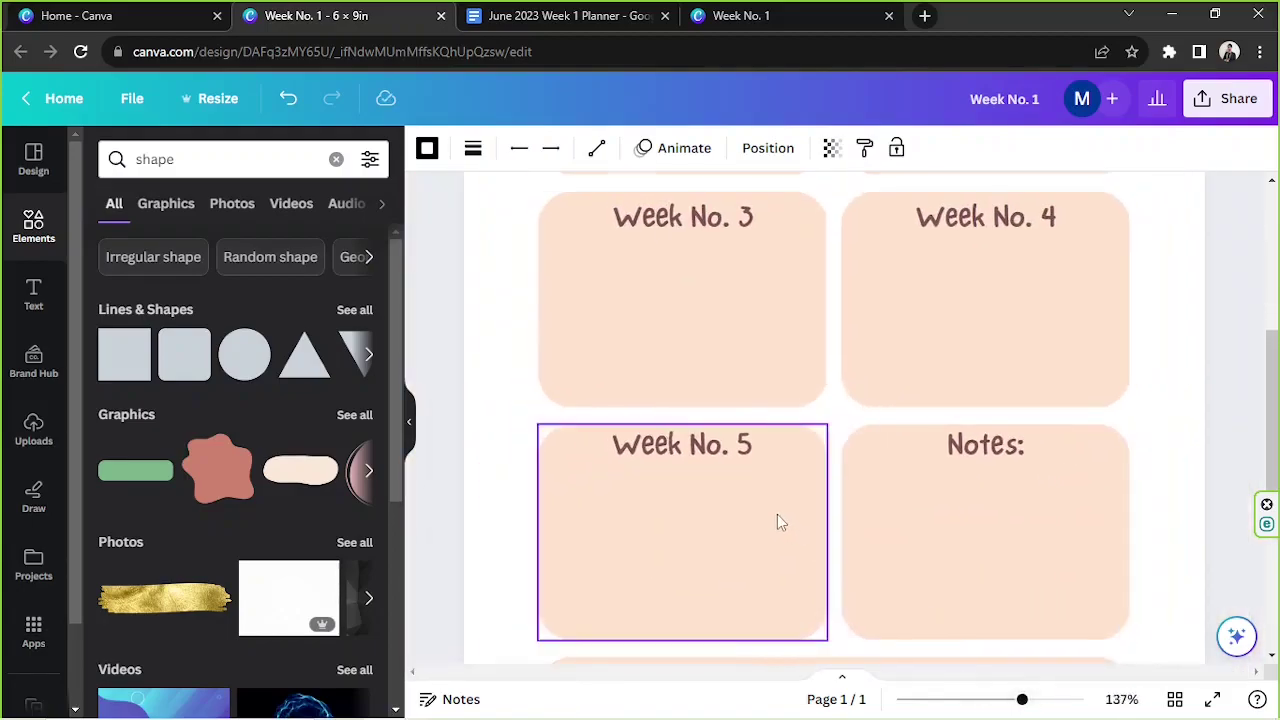
pyautogui.scroll(-3, 770, 500)
pyautogui.moveTo(720, 476); pyautogui.dragTo(694, 476)
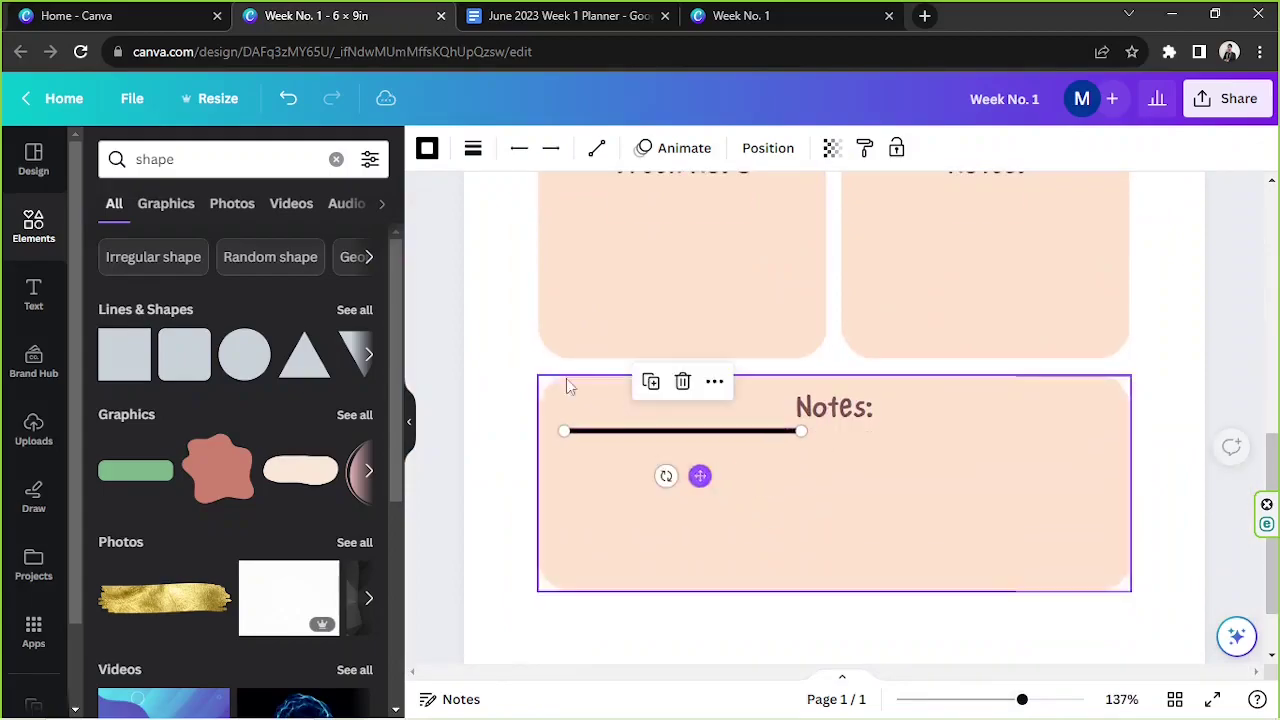
pyautogui.click(473, 153)
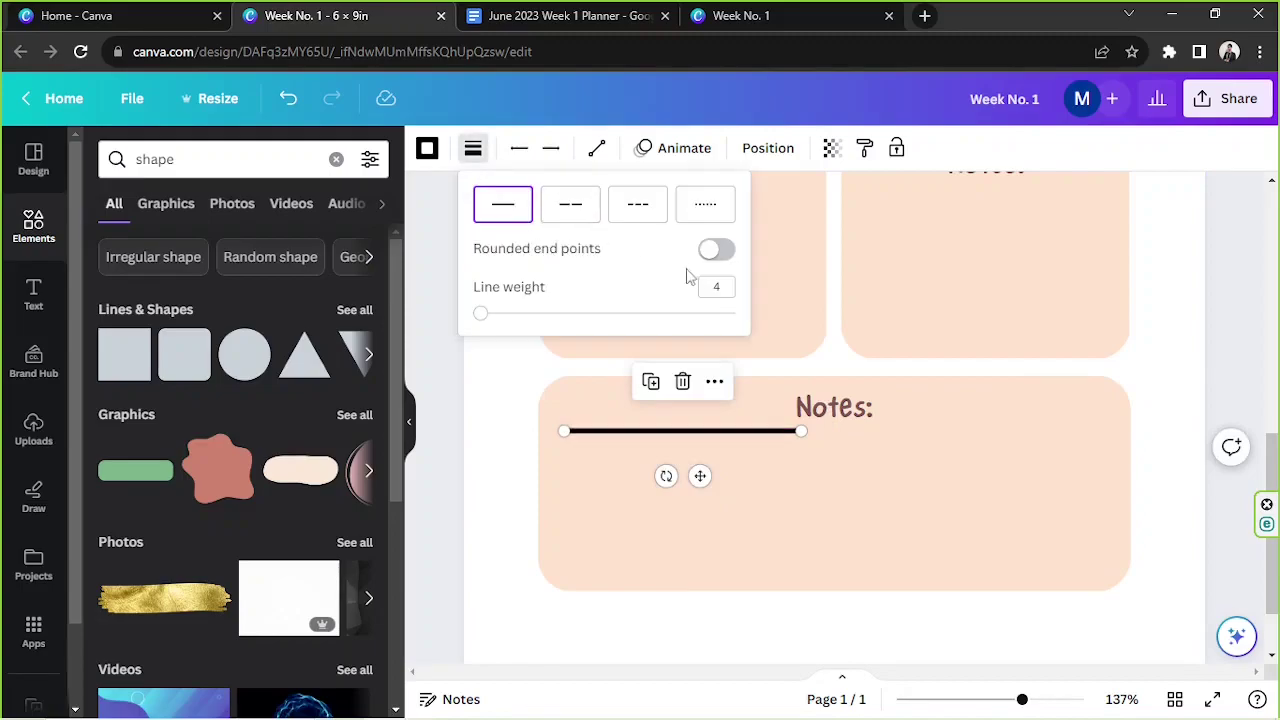
pyautogui.moveTo(482, 316)
pyautogui.mouseDown()
pyautogui.moveTo(576, 320)
pyautogui.moveTo(478, 316)
pyautogui.mouseUp()
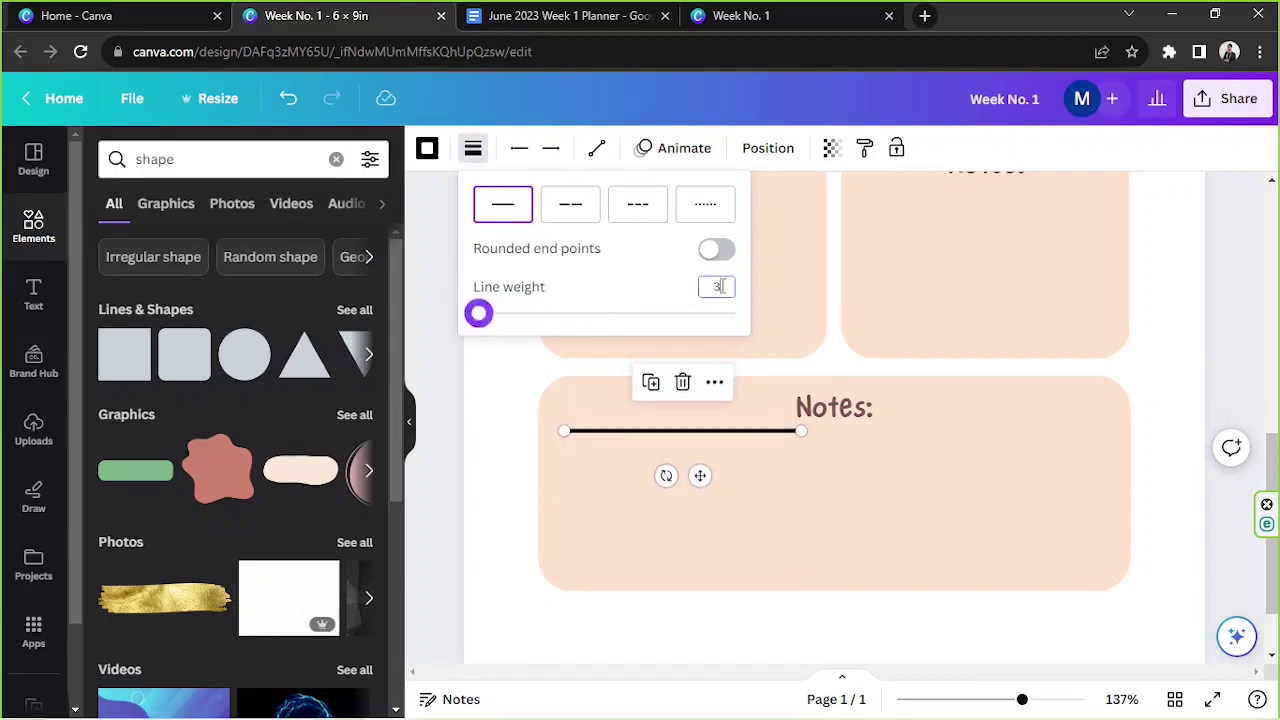
pyautogui.press('Return')
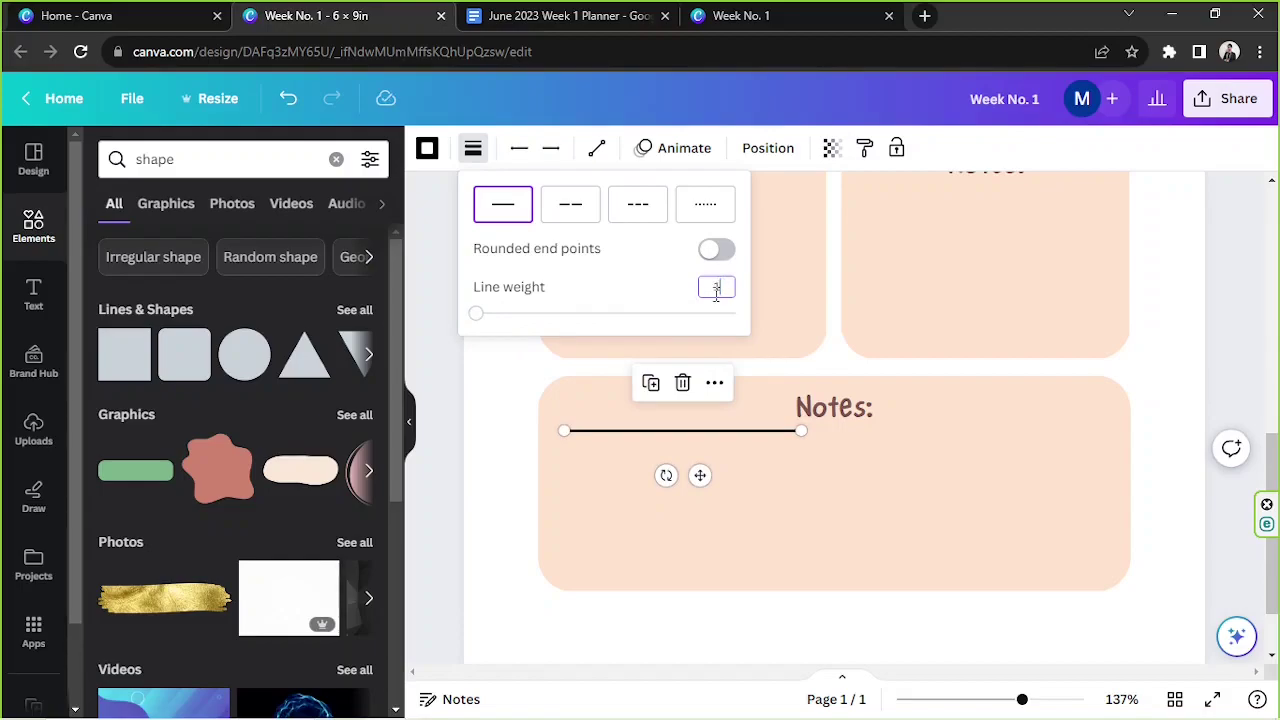
pyautogui.press('Return')
# Recolour the divider line under Notes: to mauve #825454 from the document colours.
pyautogui.click(667, 532)
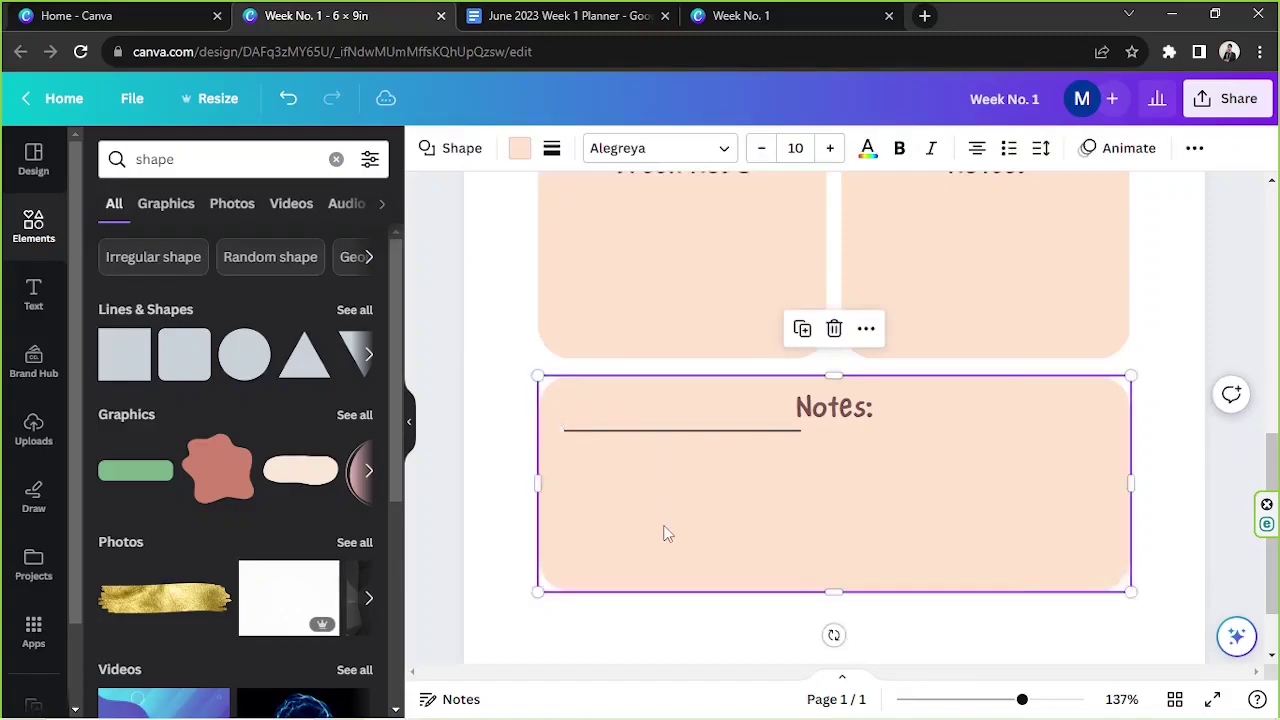
pyautogui.click(683, 432)
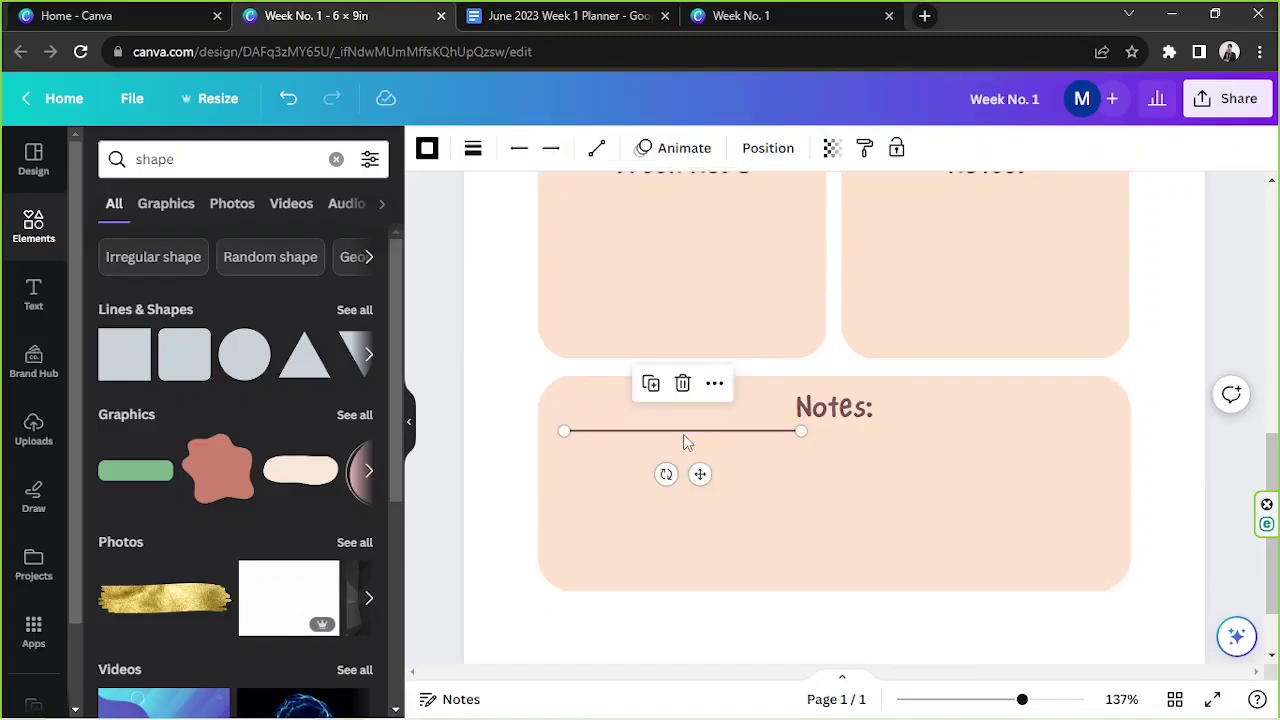
pyautogui.click(427, 152)
pyautogui.click(213, 260)
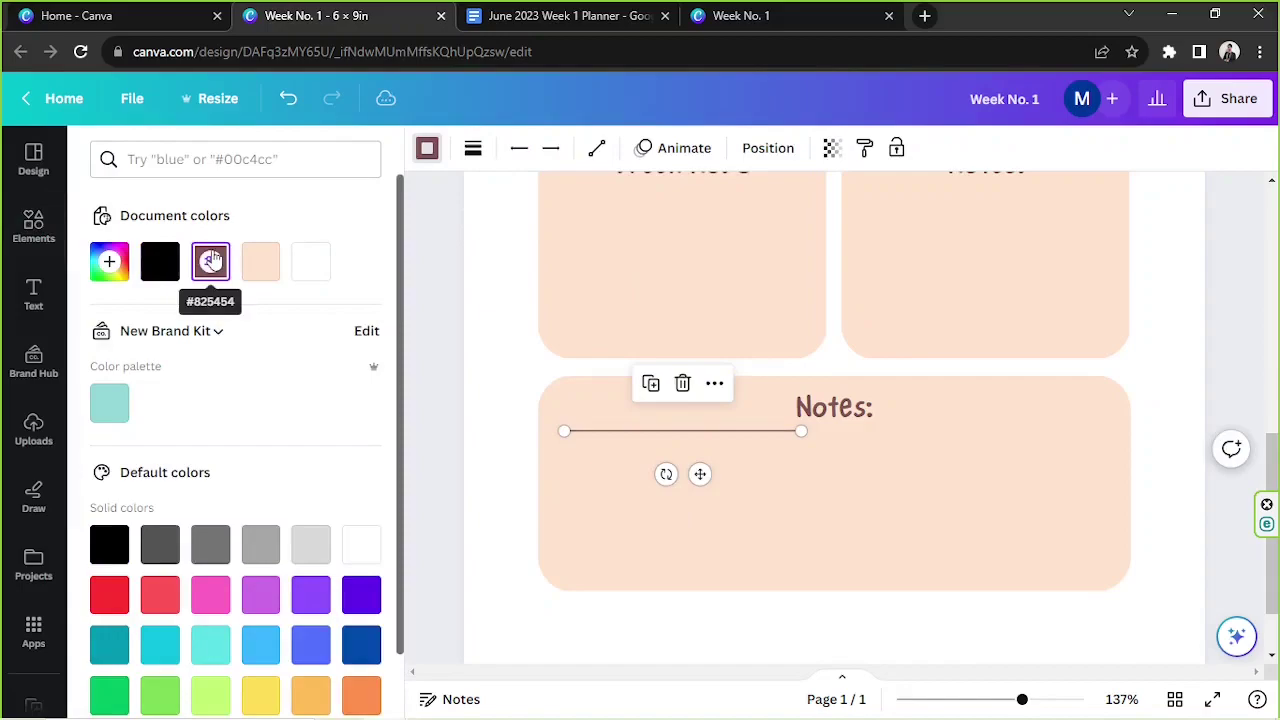
# Lower the line slightly and stretch it across nearly the full width of the Notes box.
pyautogui.moveTo(700, 474)
pyautogui.mouseDown()
pyautogui.moveTo(698, 486)
pyautogui.moveTo(683, 474)
pyautogui.moveTo(690, 484)
pyautogui.mouseUp()
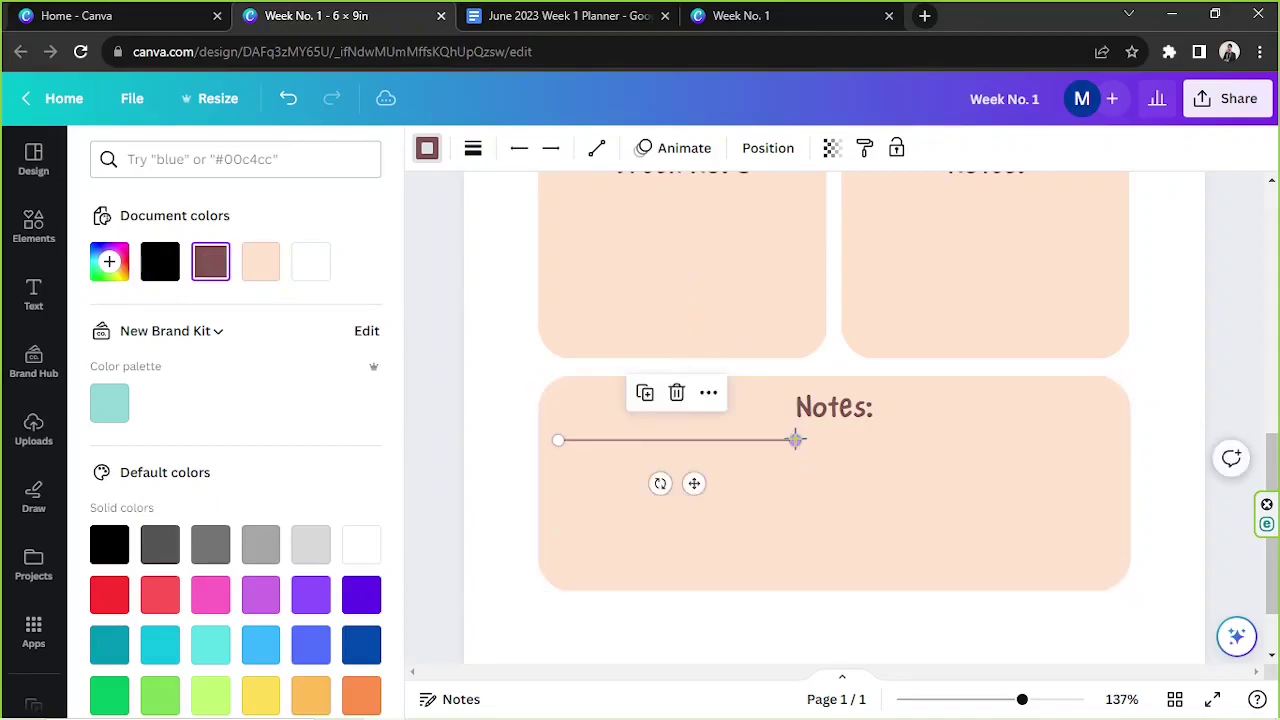
pyautogui.moveTo(794, 440); pyautogui.dragTo(1101, 446)
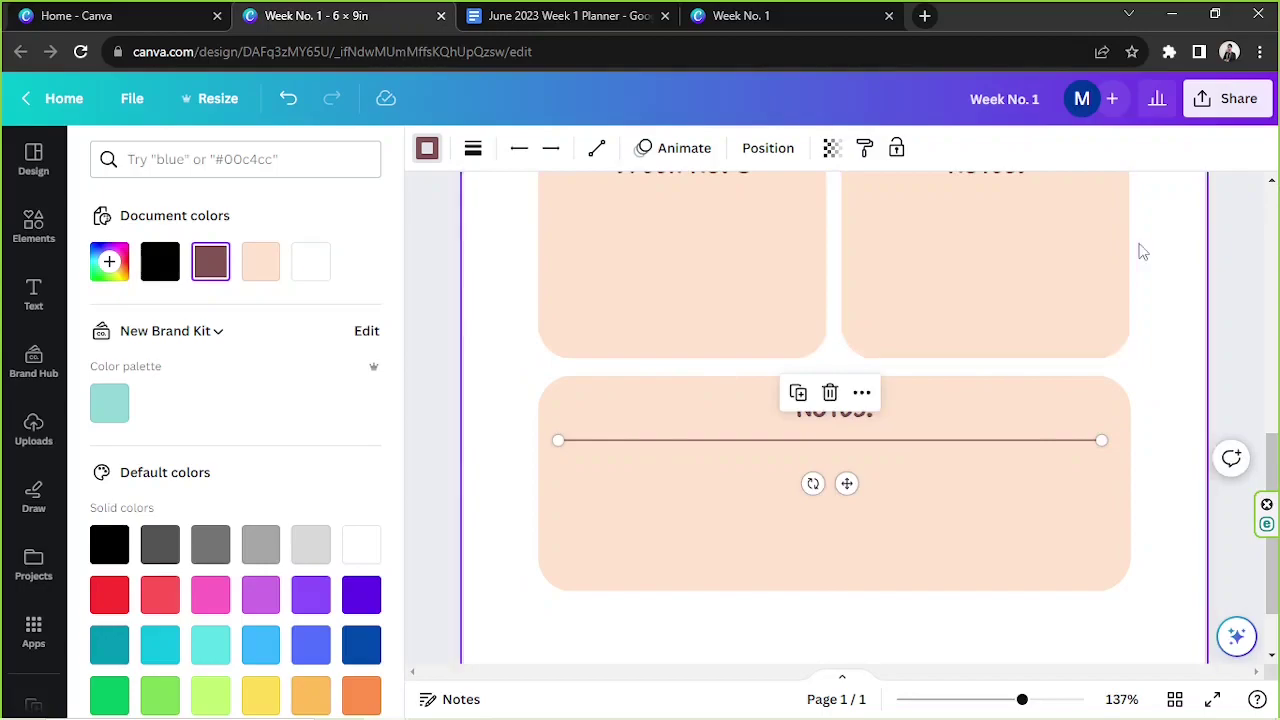
pyautogui.scroll(-2, 1270, 455)
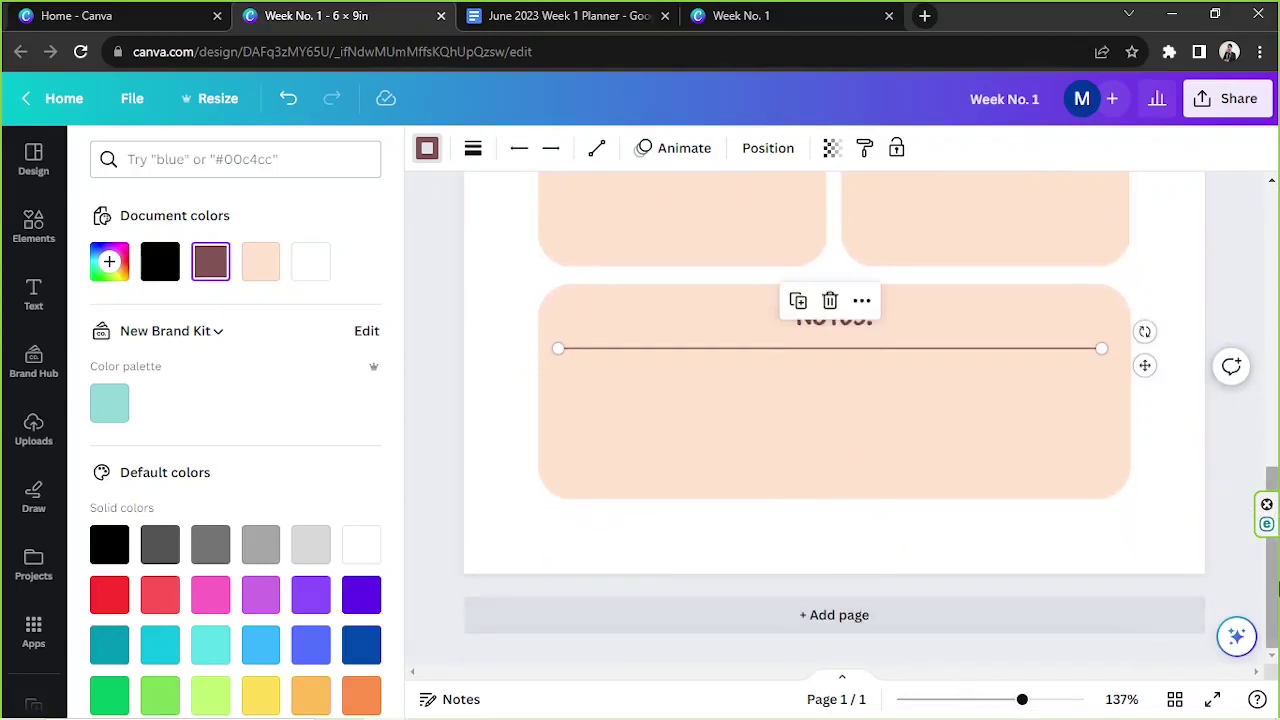
pyautogui.moveTo(1276, 570); pyautogui.dragTo(1274, 479)
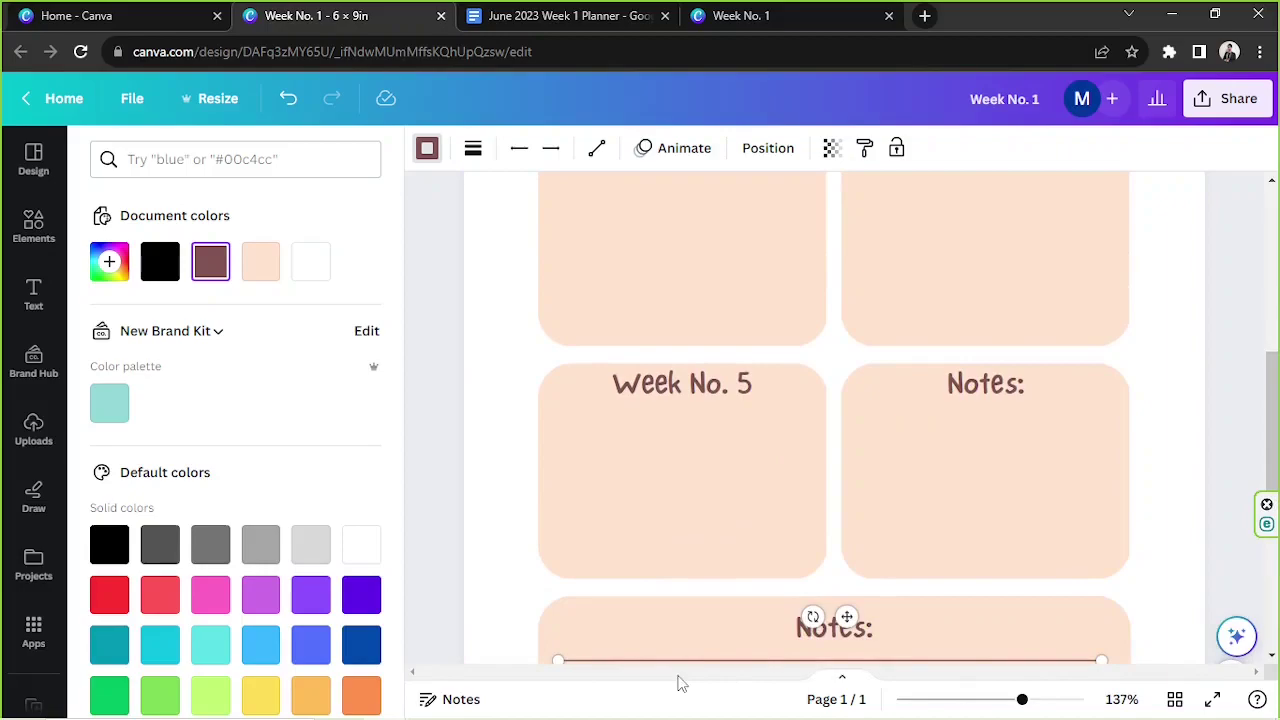
pyautogui.scroll(-5, 760, 660)
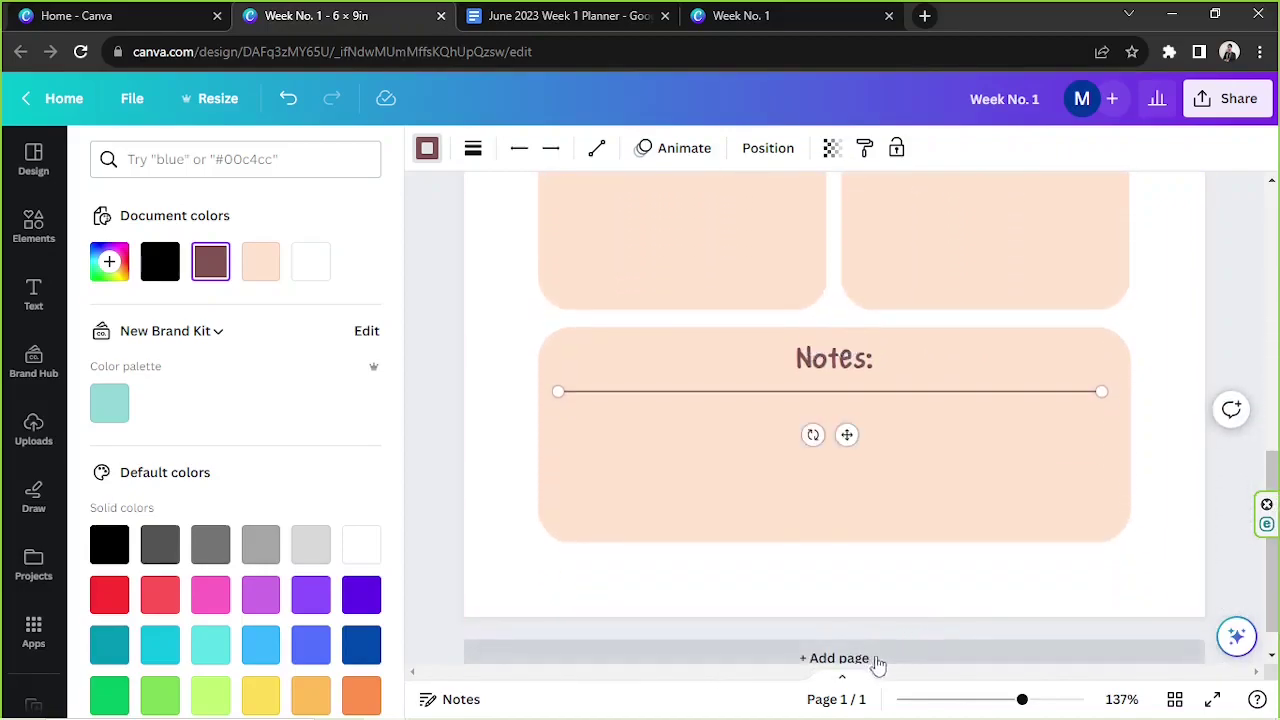
# Duplicate the Notes divider line into seven evenly spaced brown ruled lines.
pyautogui.moveTo(1022, 700)
pyautogui.mouseDown()
pyautogui.moveTo(1055, 706)
pyautogui.moveTo(1036, 702)
pyautogui.mouseUp()
pyautogui.moveTo(860, 457); pyautogui.dragTo(866, 459)
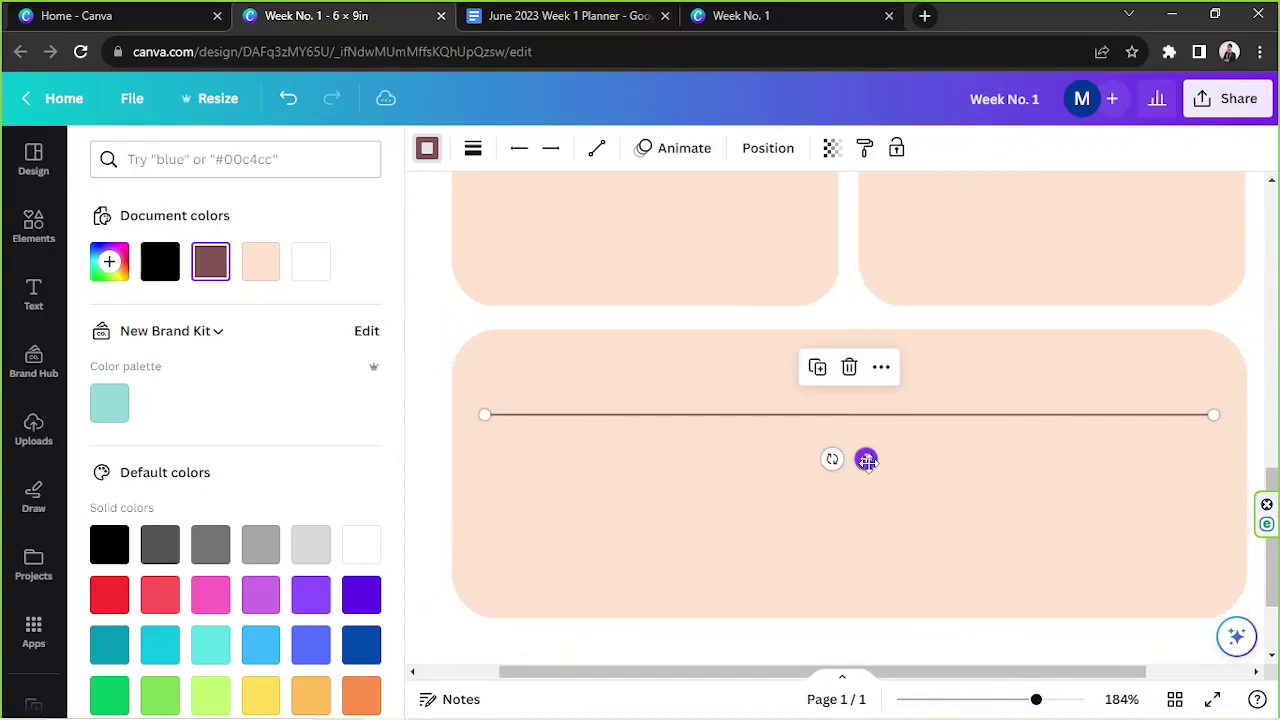
pyautogui.click(817, 366)
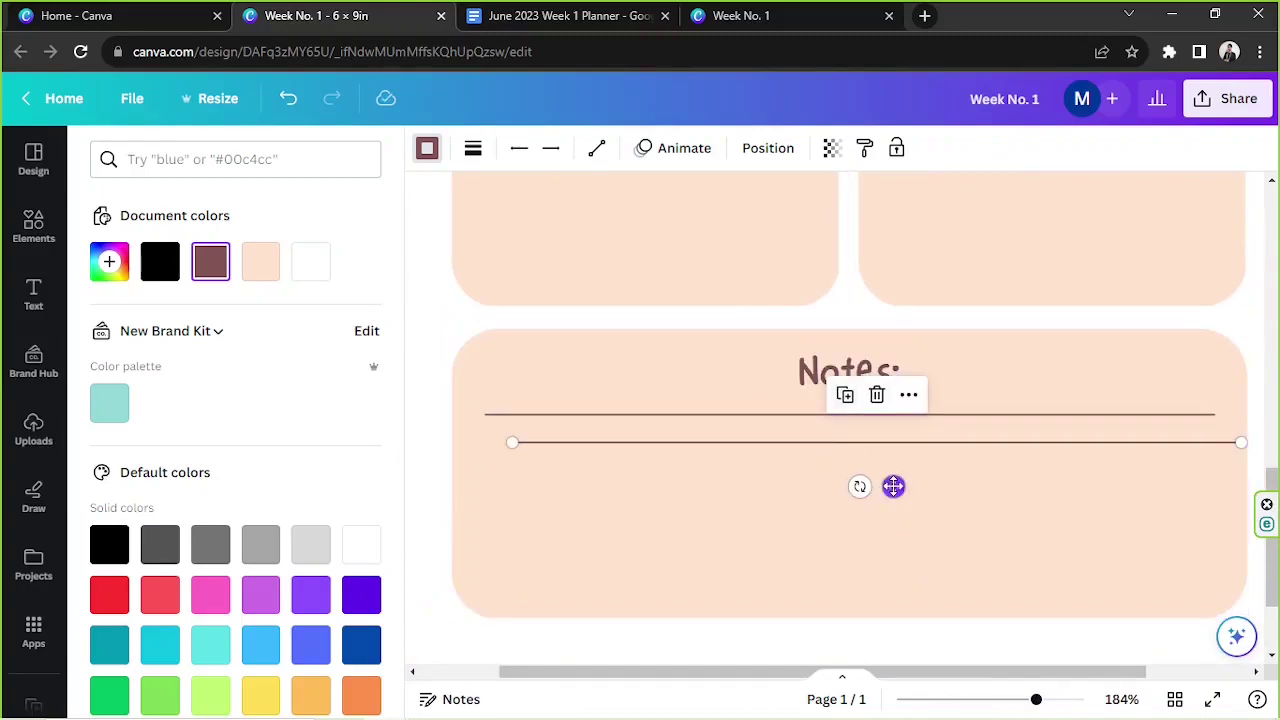
pyautogui.moveTo(893, 486); pyautogui.dragTo(867, 489)
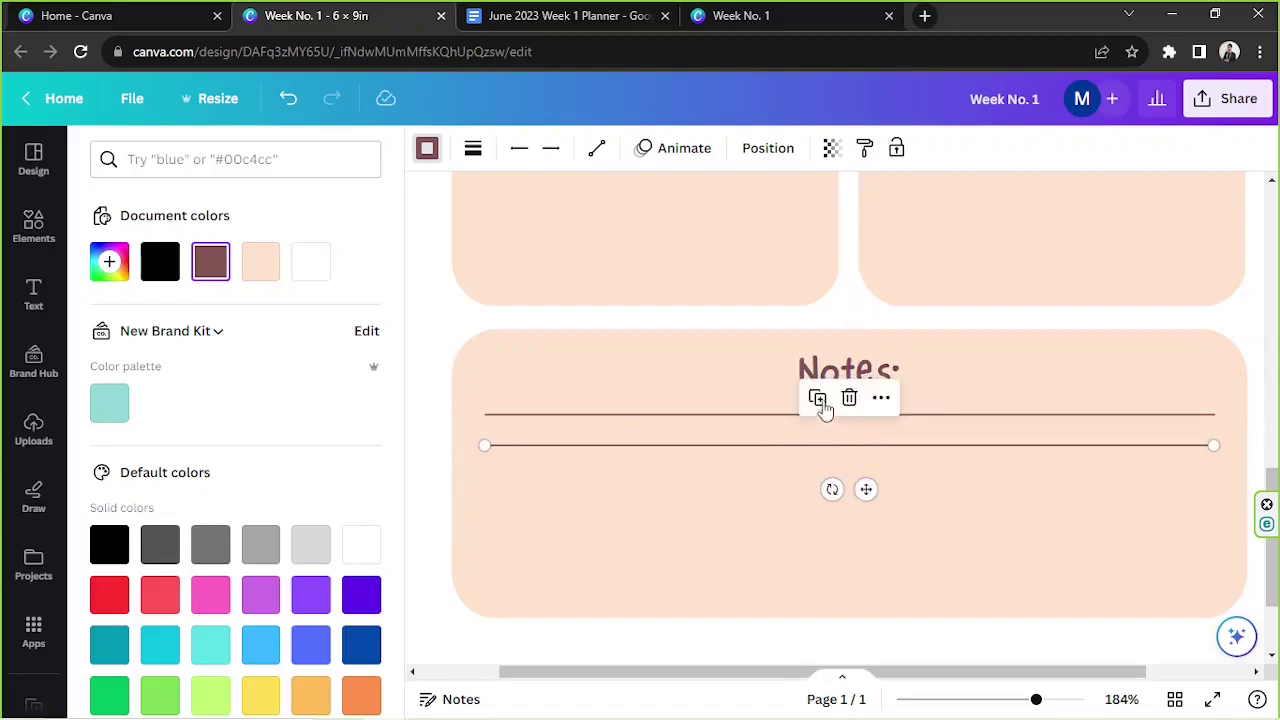
pyautogui.click(818, 398)
pyautogui.click(818, 428)
pyautogui.click(818, 458)
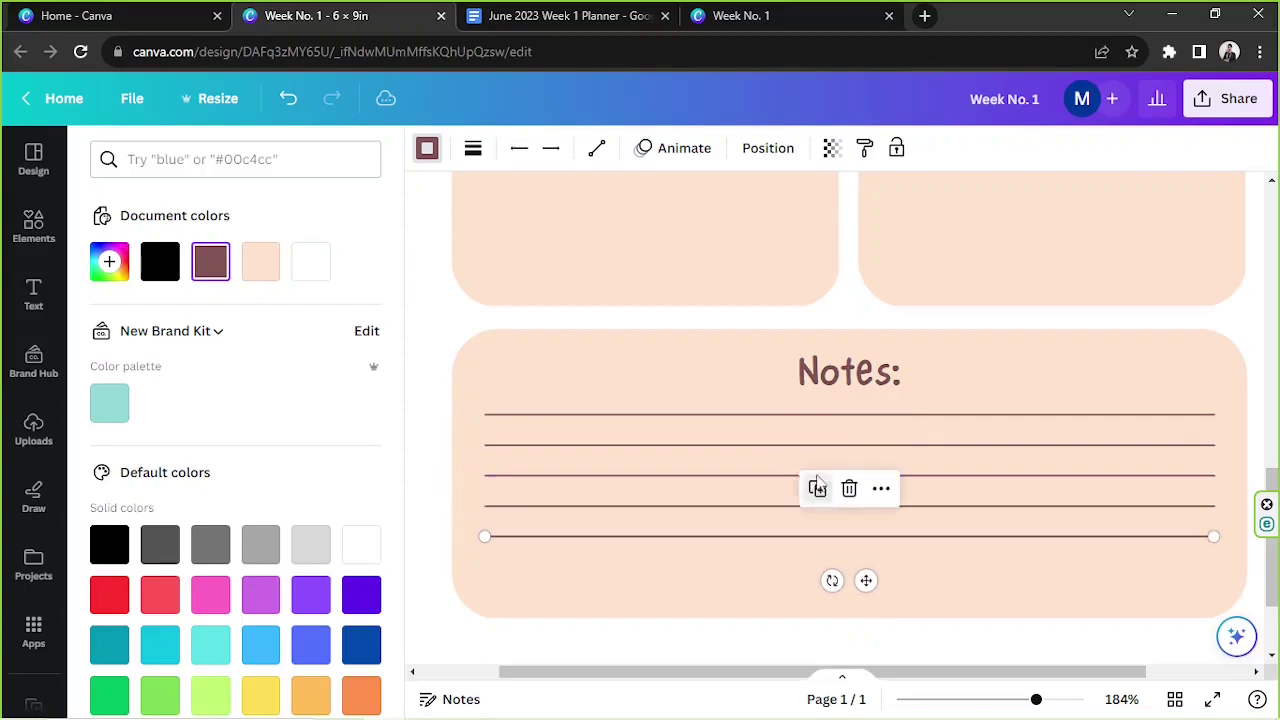
pyautogui.click(818, 488)
pyautogui.click(818, 520)
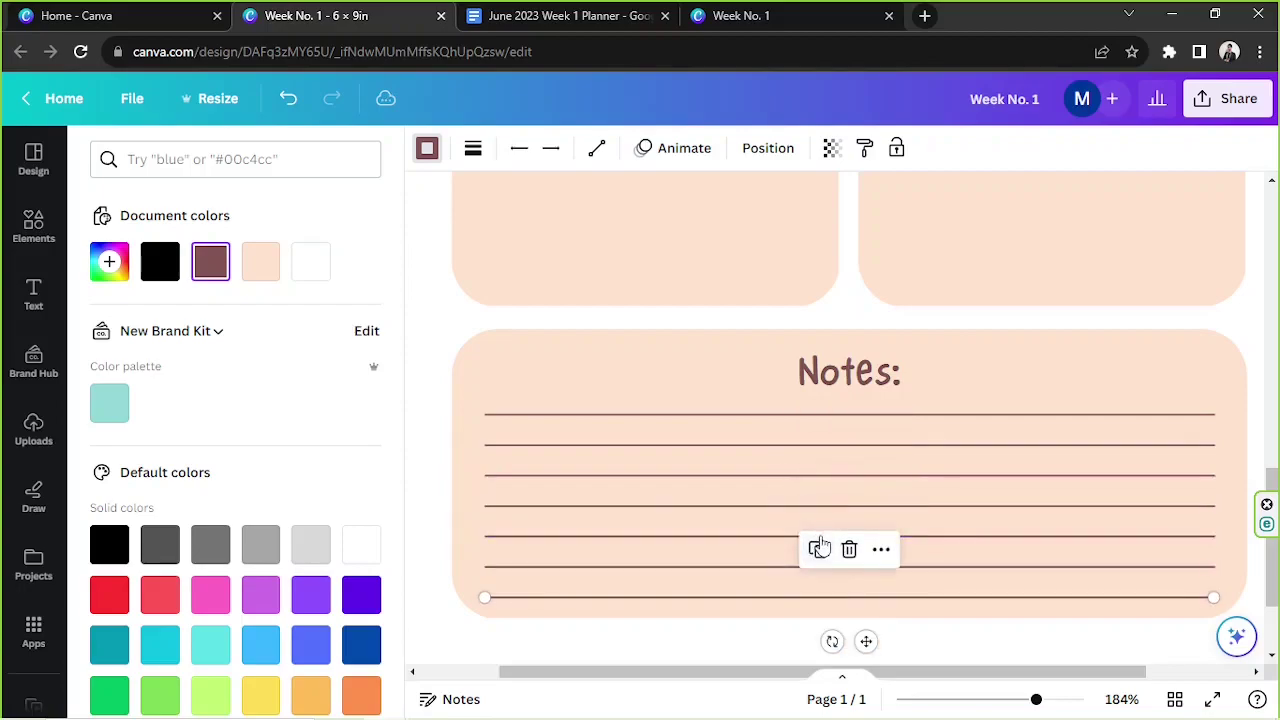
pyautogui.moveTo(1030, 699); pyautogui.dragTo(1007, 699)
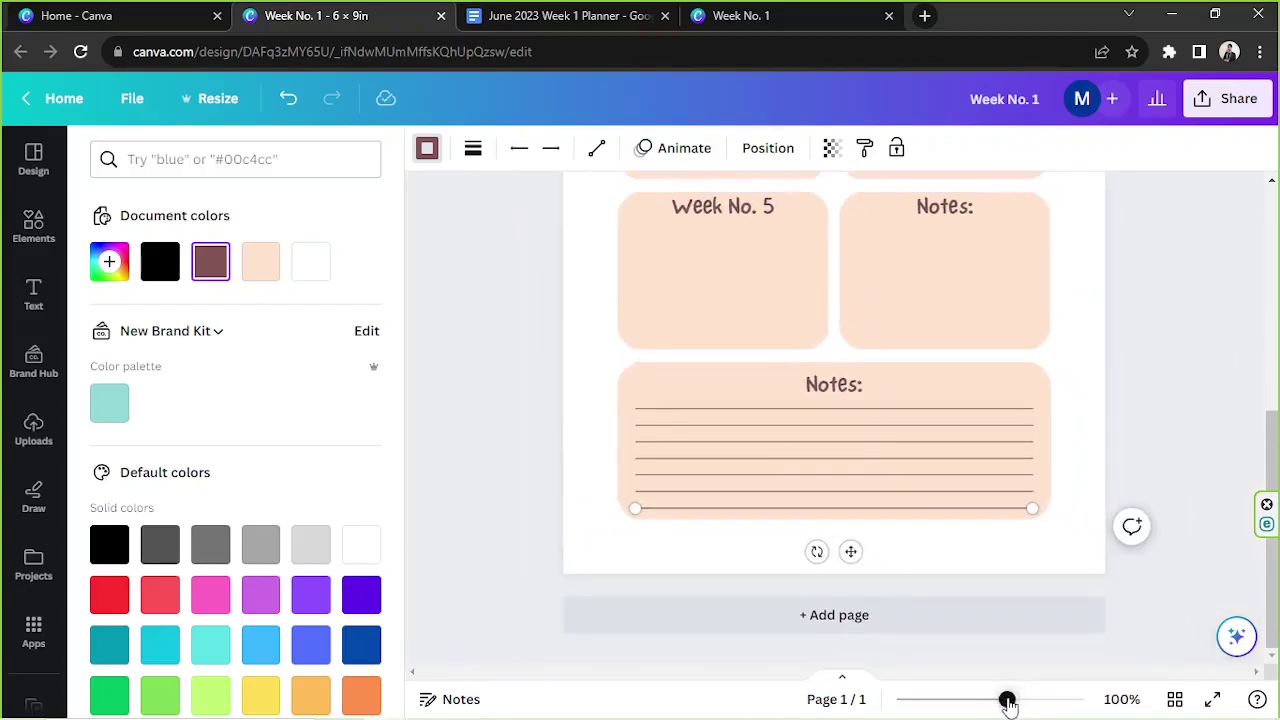
# Shift the wide Notes box right and select all the ruled lines together.
pyautogui.press('Escape')
pyautogui.press('Escape')
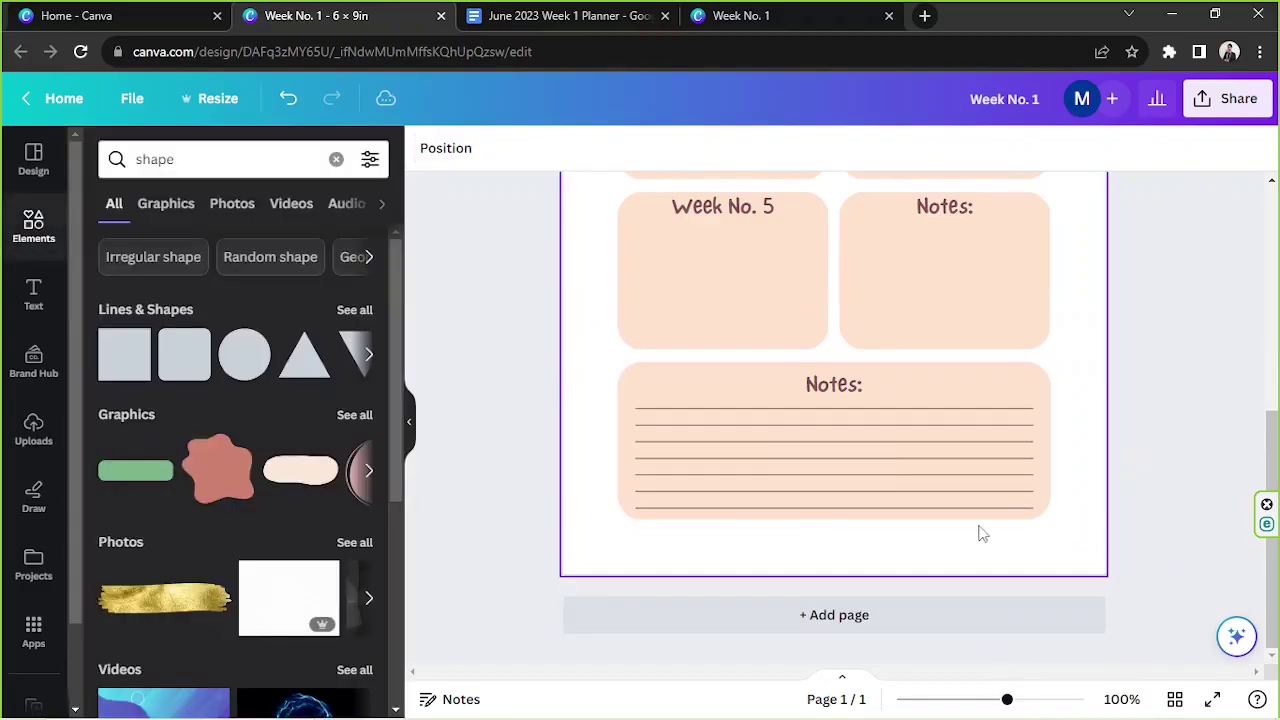
pyautogui.click(966, 510)
pyautogui.click(929, 440)
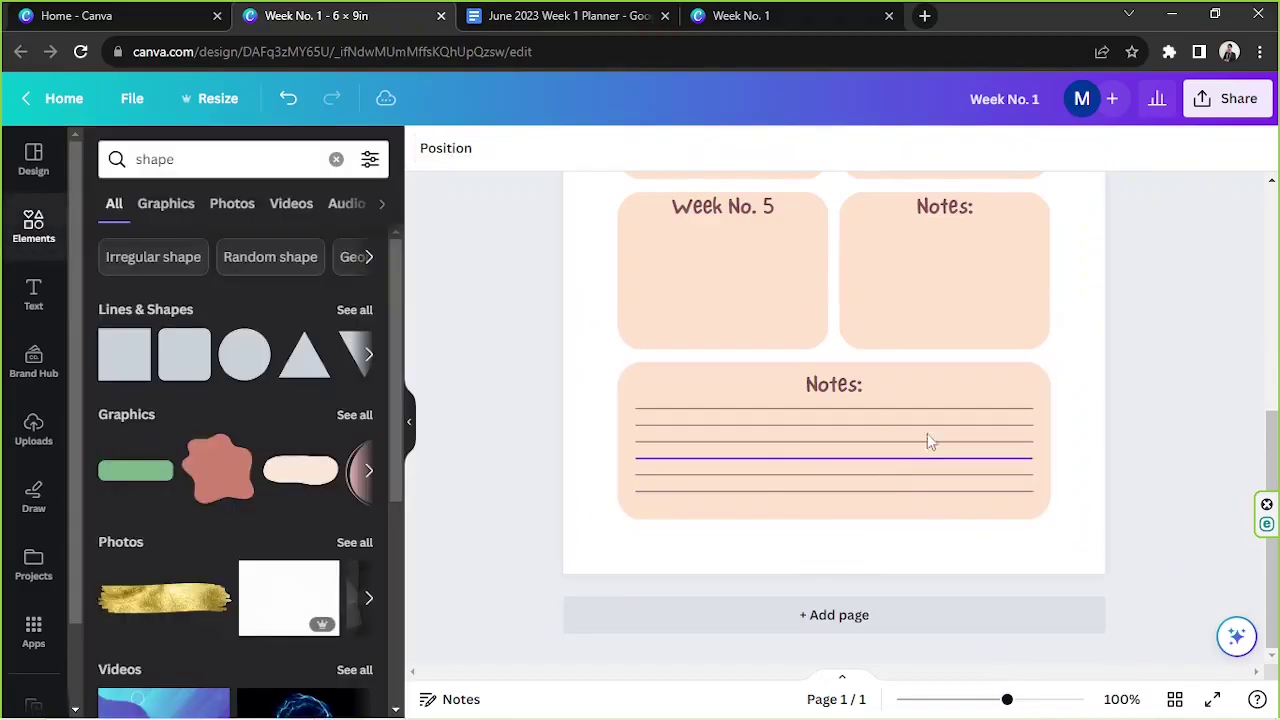
pyautogui.moveTo(920, 389); pyautogui.dragTo(991, 383)
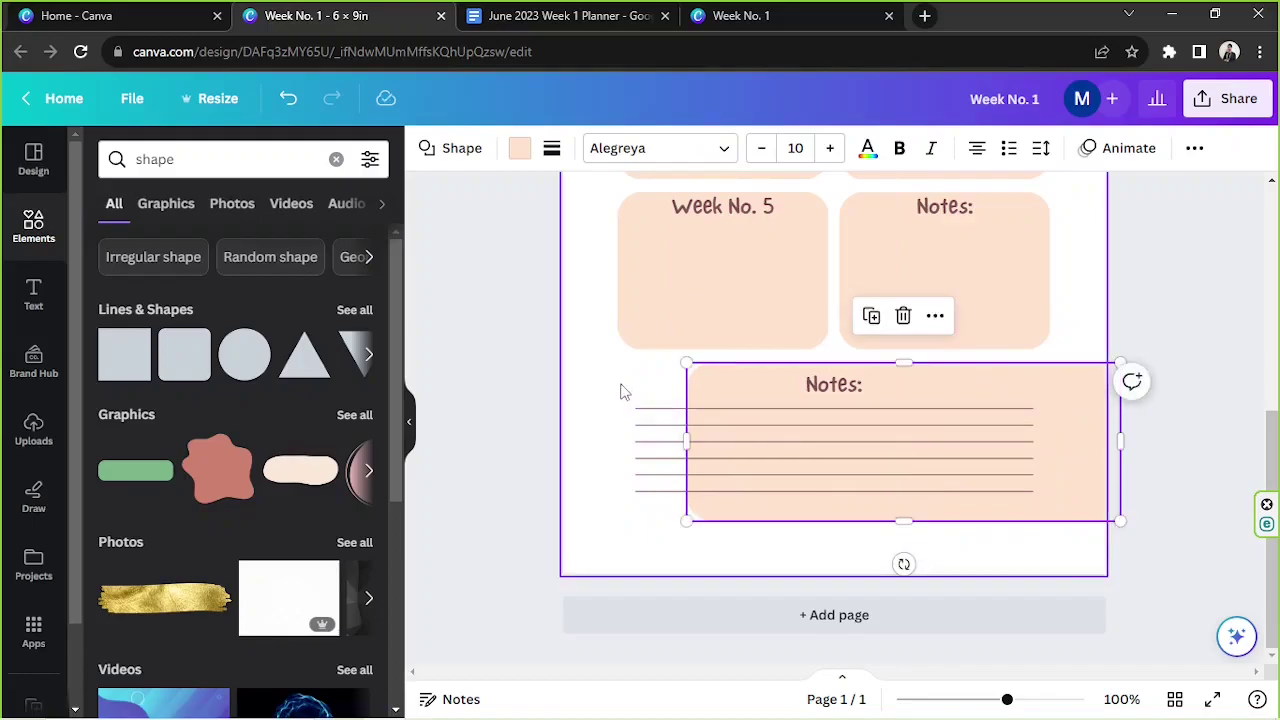
pyautogui.moveTo(619, 375); pyautogui.dragTo(649, 520)
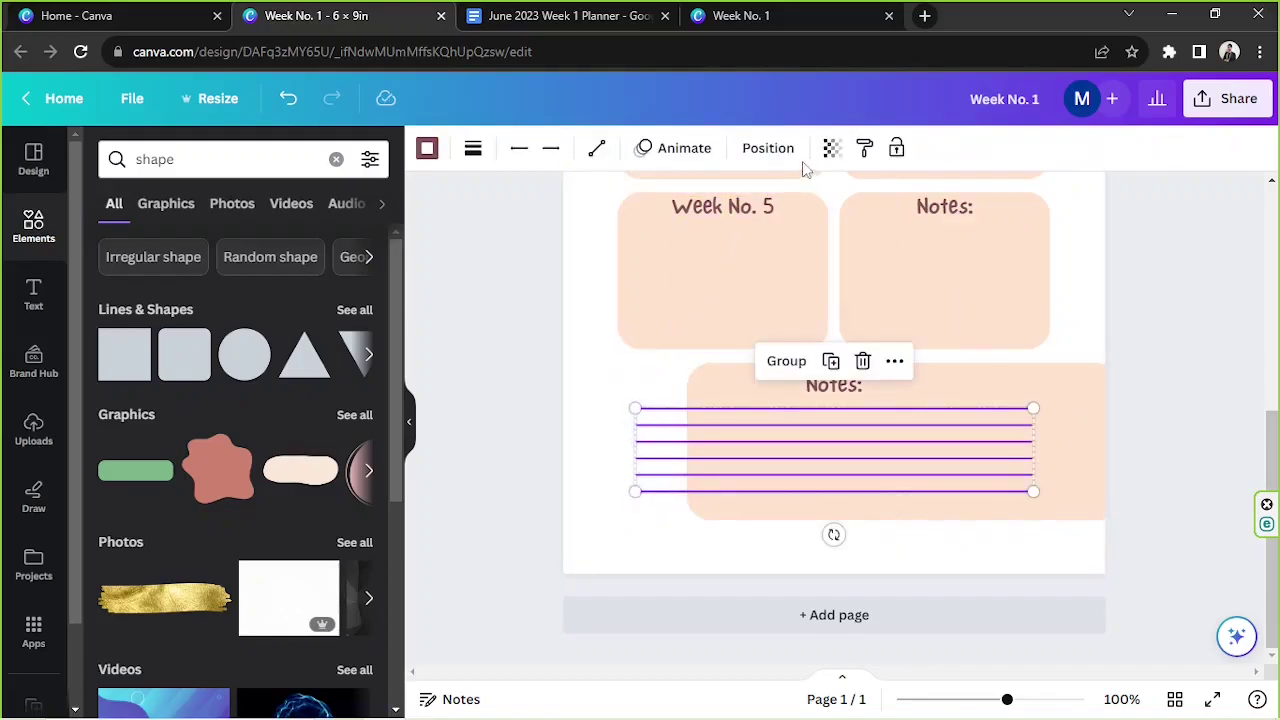
pyautogui.click(767, 151)
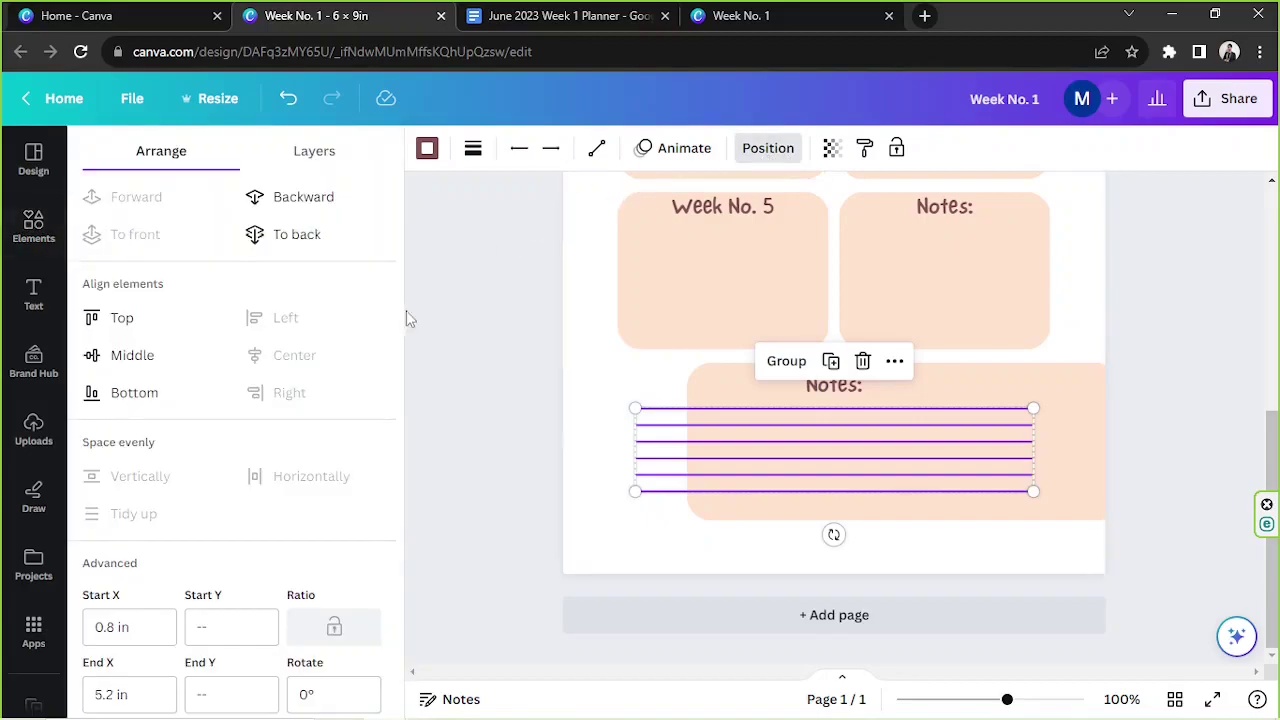
pyautogui.scroll(-1, 143, 503)
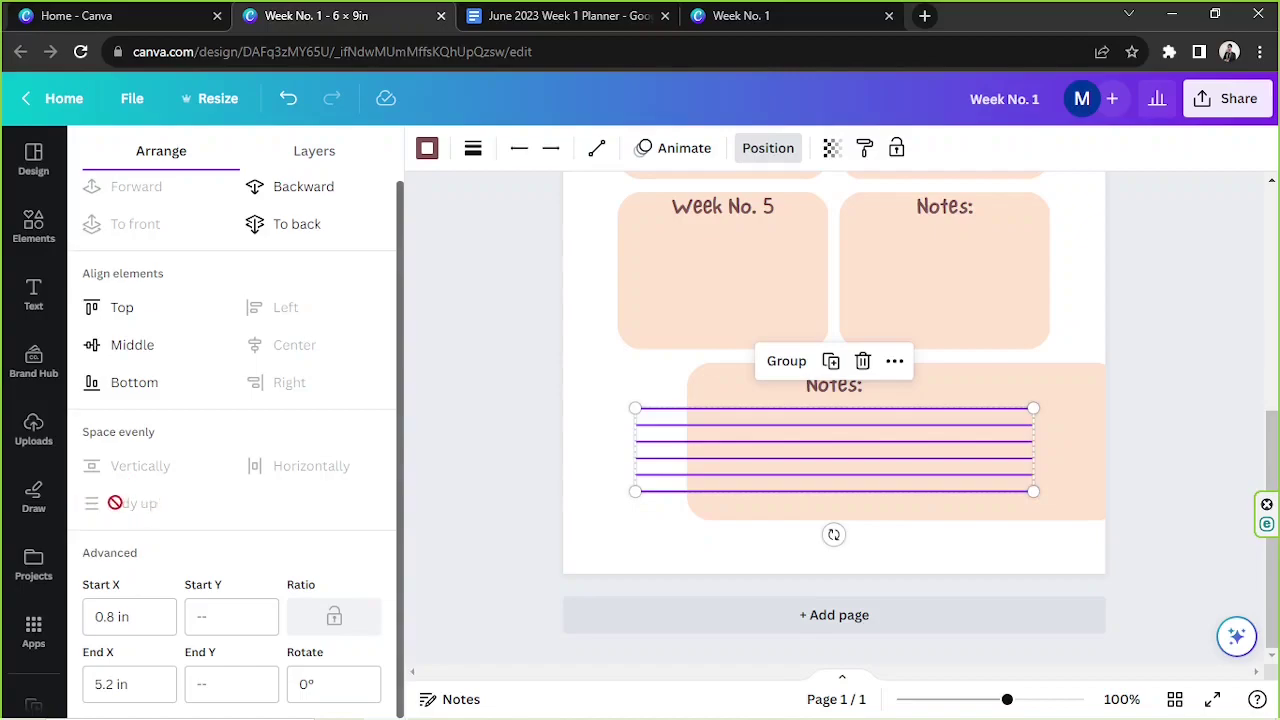
# Move the Notes box left to align under the boxes above, then zoom out.
pyautogui.click(597, 443)
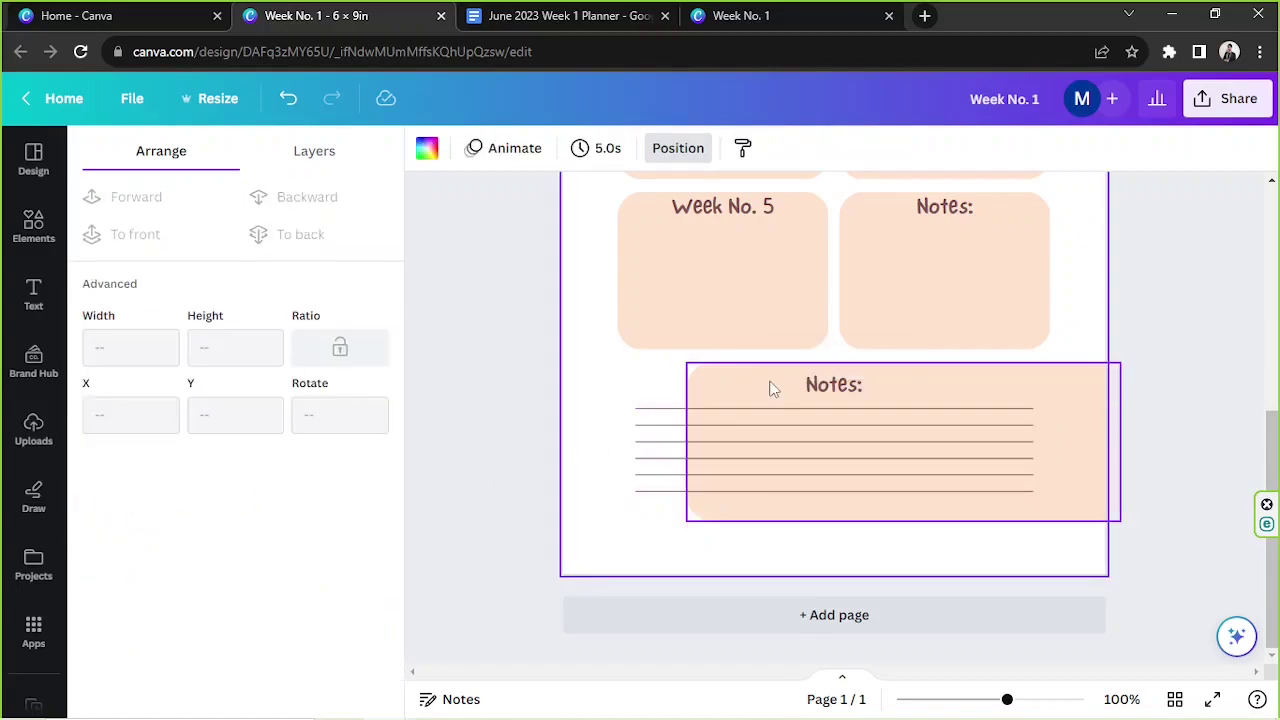
pyautogui.moveTo(766, 382); pyautogui.dragTo(693, 385)
pyautogui.click(1175, 349)
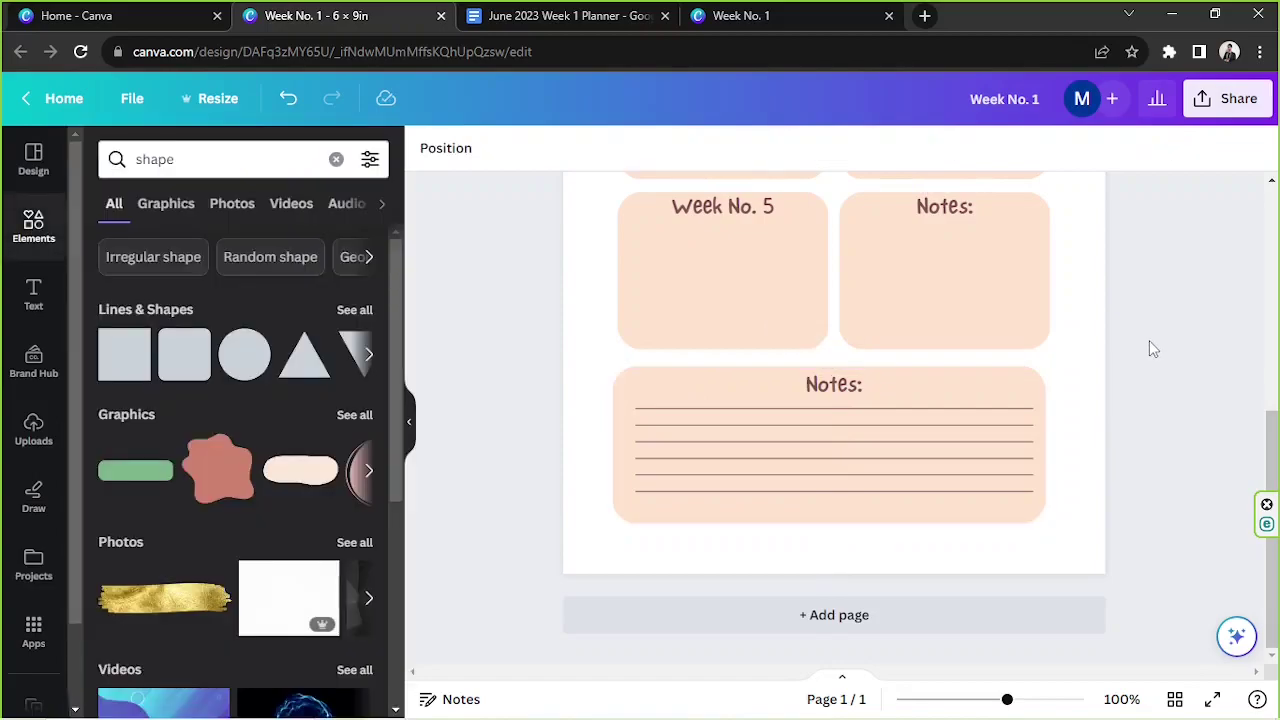
pyautogui.scroll(1, 935, 515)
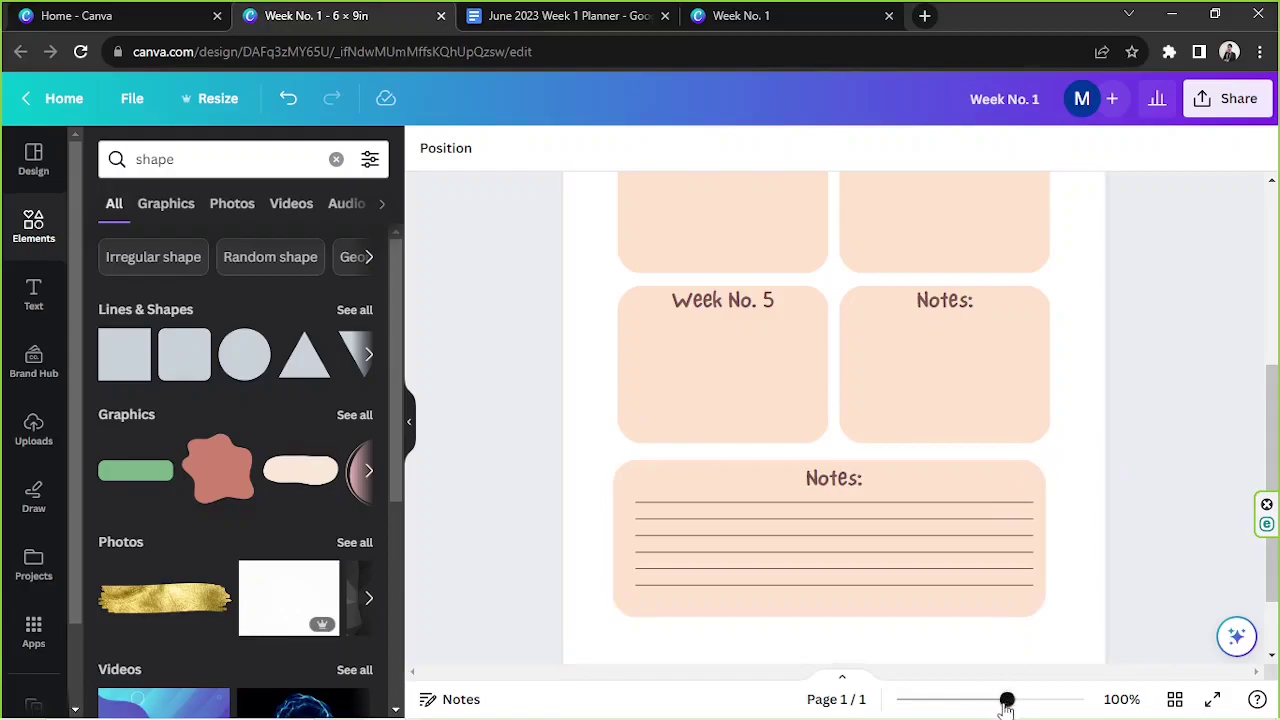
pyautogui.moveTo(1006, 700); pyautogui.dragTo(977, 699)
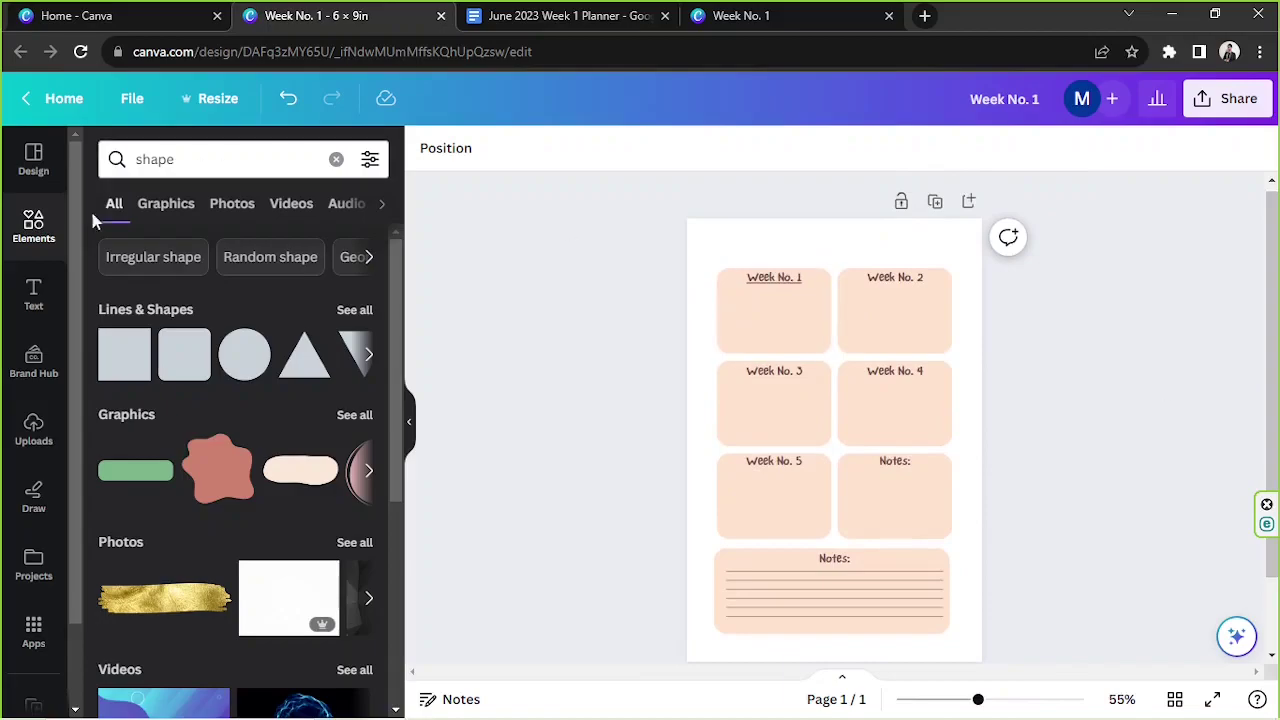
# Search Elements for 'doodle' and place a small yellow flower at the Notes box's top-left corner.
pyautogui.click(188, 159)
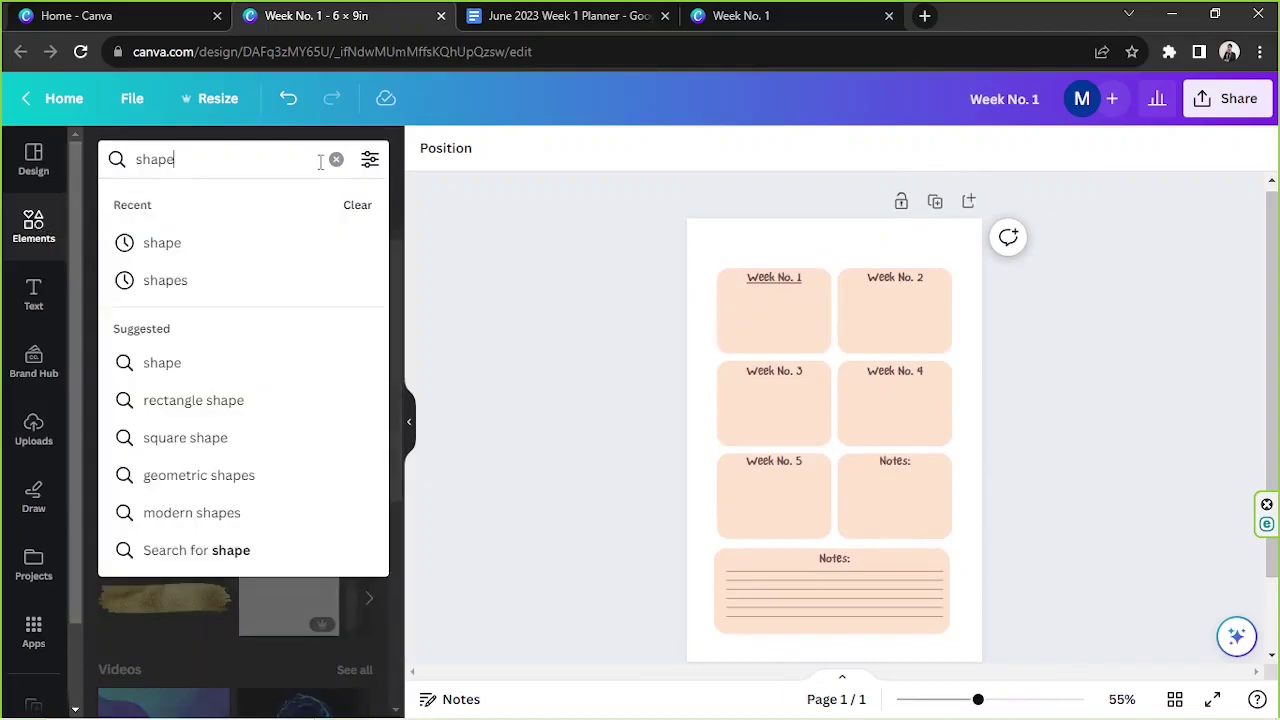
pyautogui.click(336, 159)
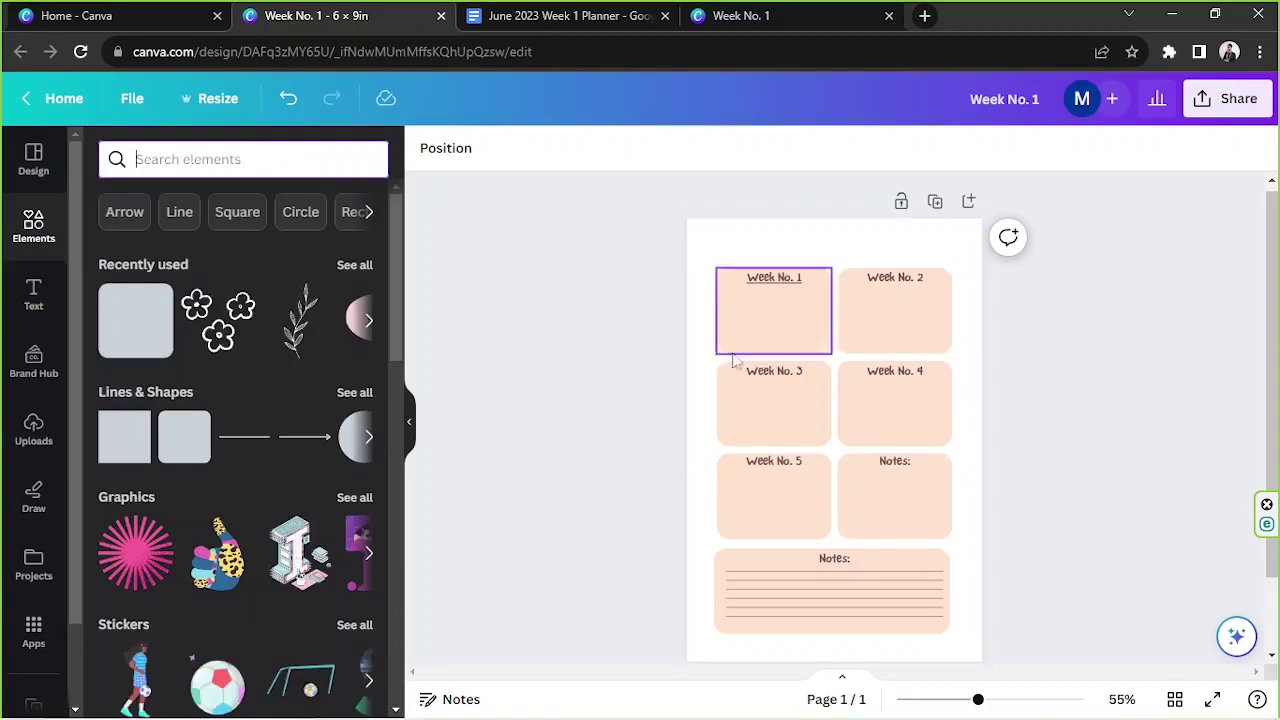
pyautogui.write('doodle')
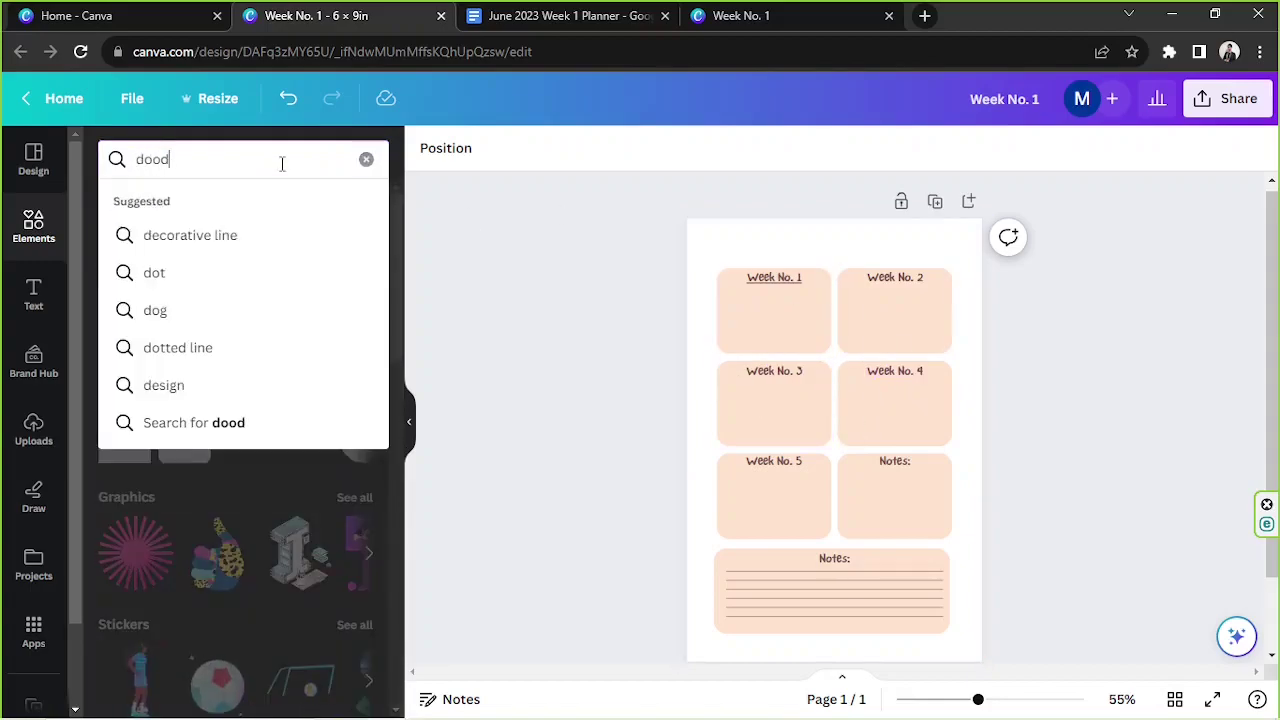
pyautogui.press('Return')
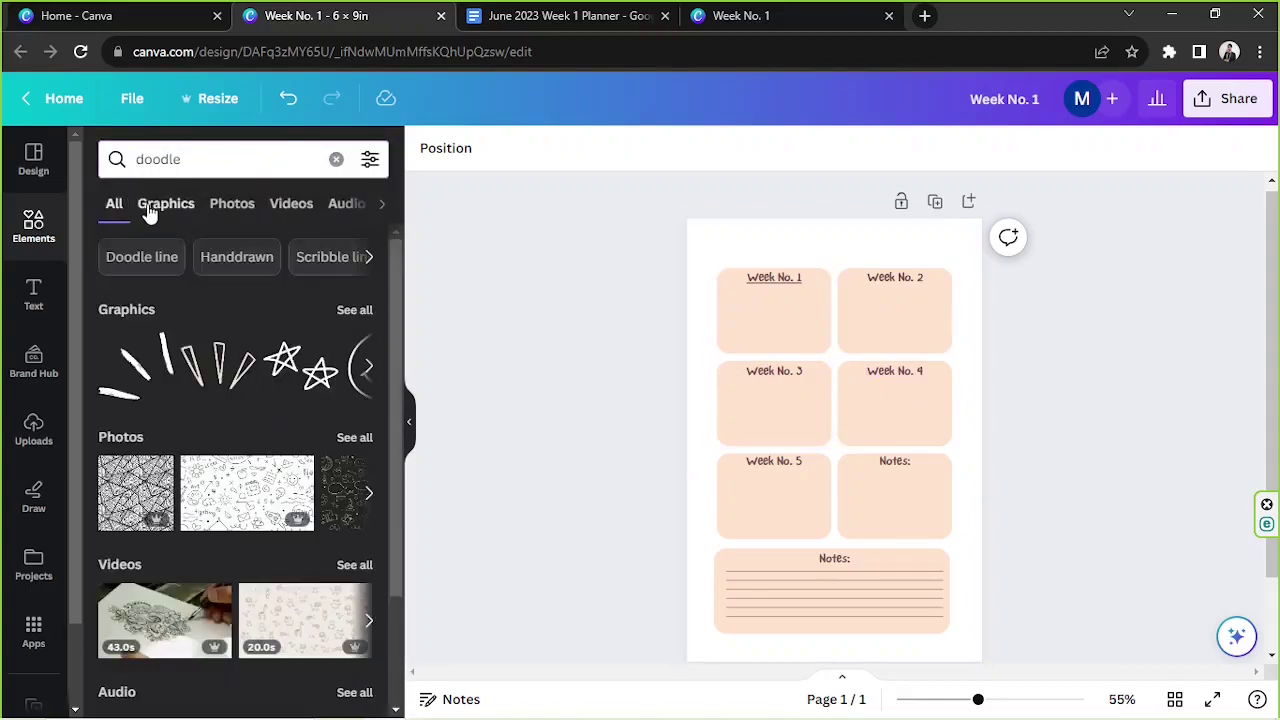
pyautogui.click(148, 210)
pyautogui.scroll(-2, 240, 415)
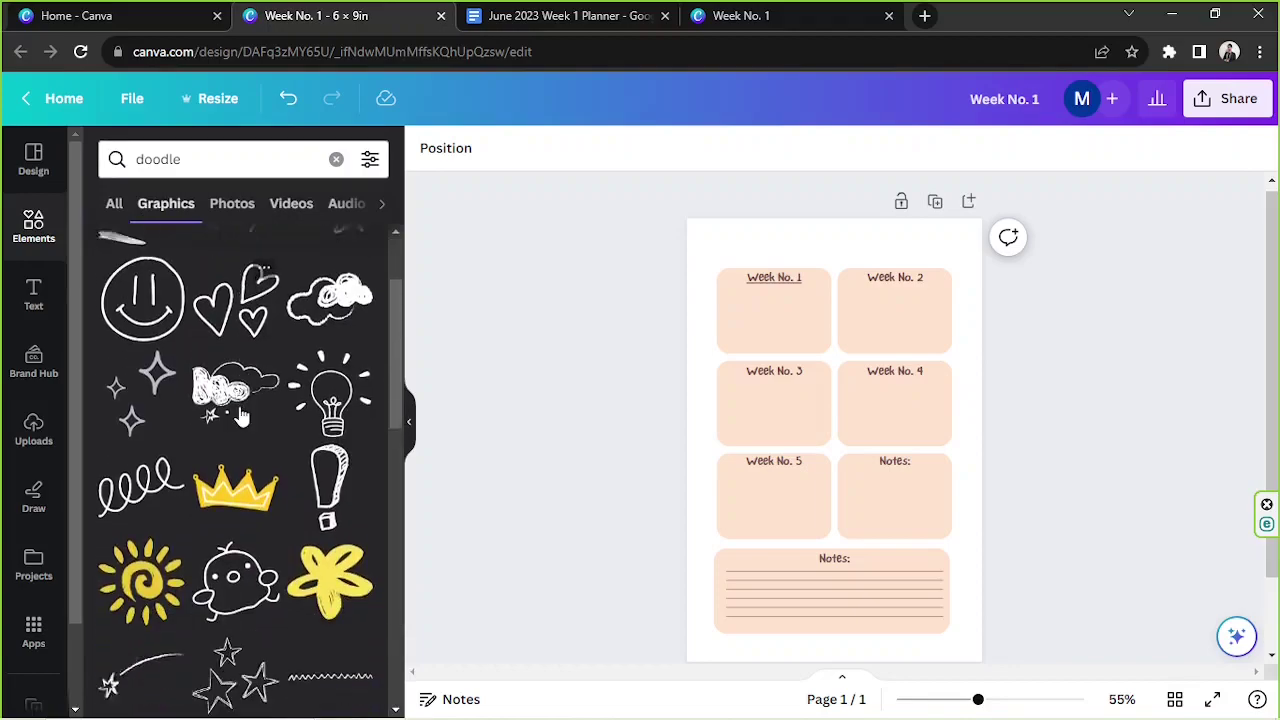
pyautogui.click(330, 474)
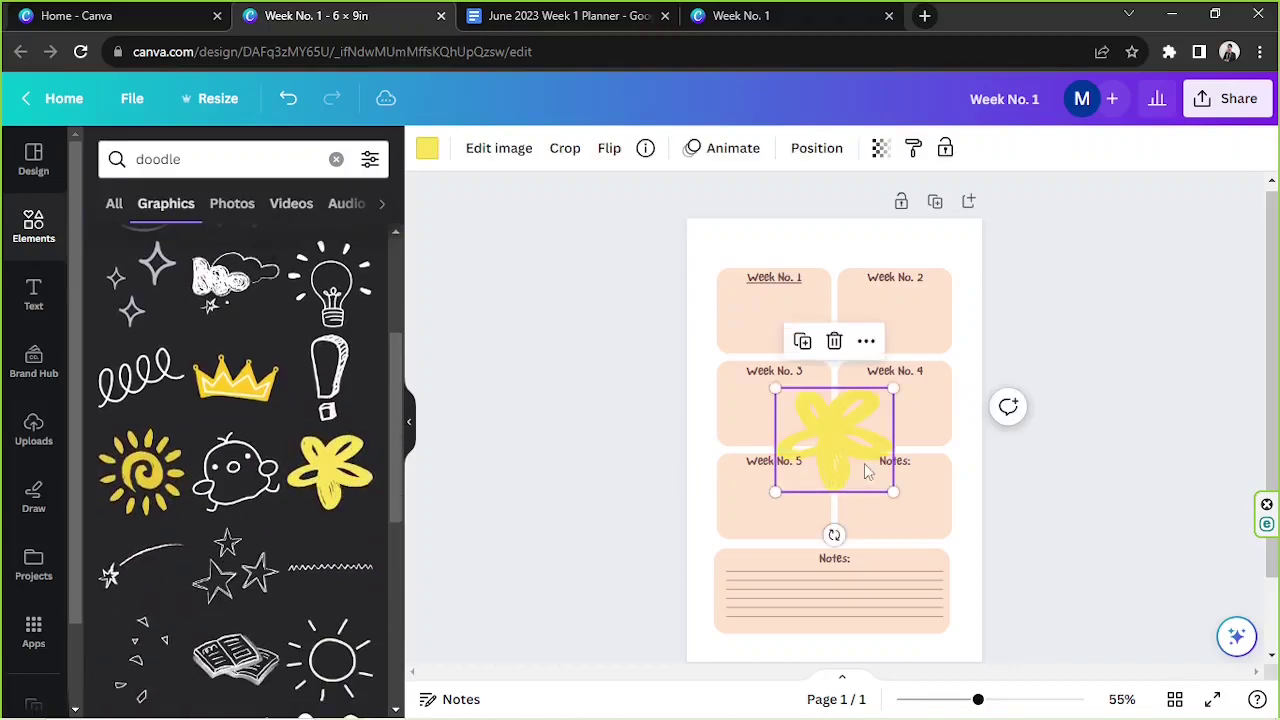
pyautogui.moveTo(890, 486)
pyautogui.mouseDown()
pyautogui.moveTo(787, 422)
pyautogui.moveTo(812, 448)
pyautogui.moveTo(717, 557)
pyautogui.mouseUp()
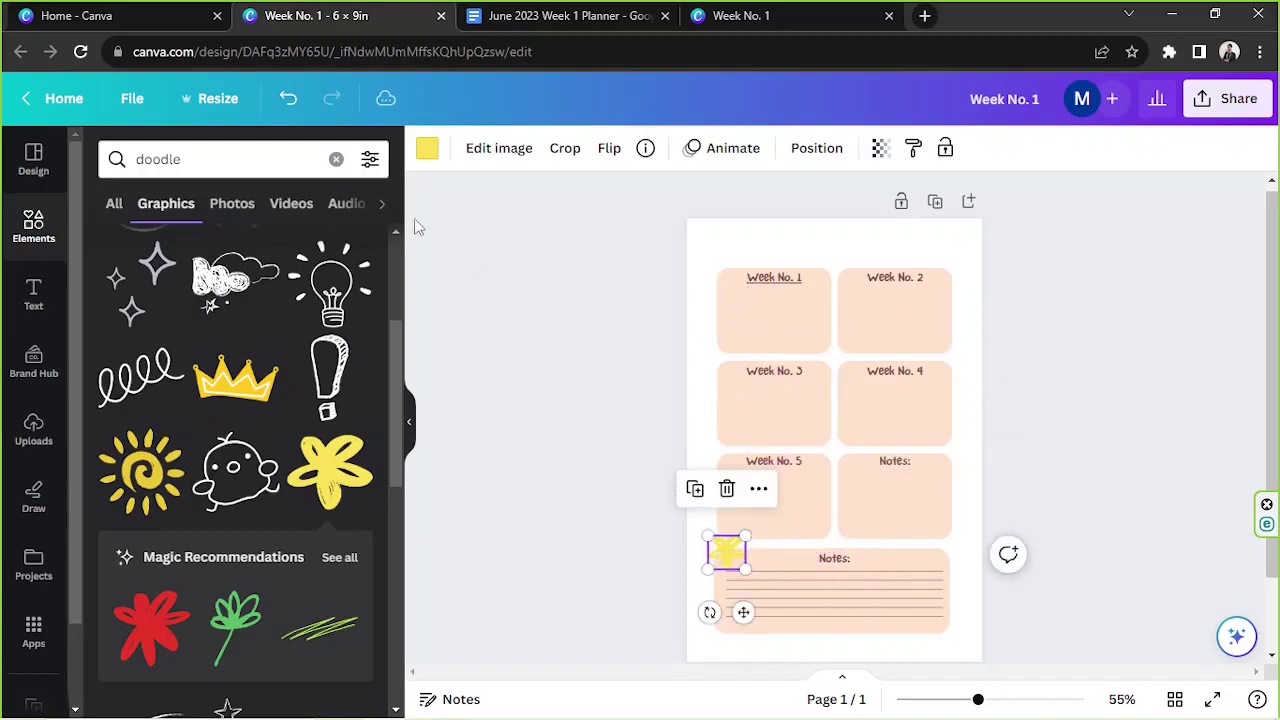
# Recolour the flower doodle dusty pink #DD8787.
pyautogui.click(427, 150)
pyautogui.click(210, 261)
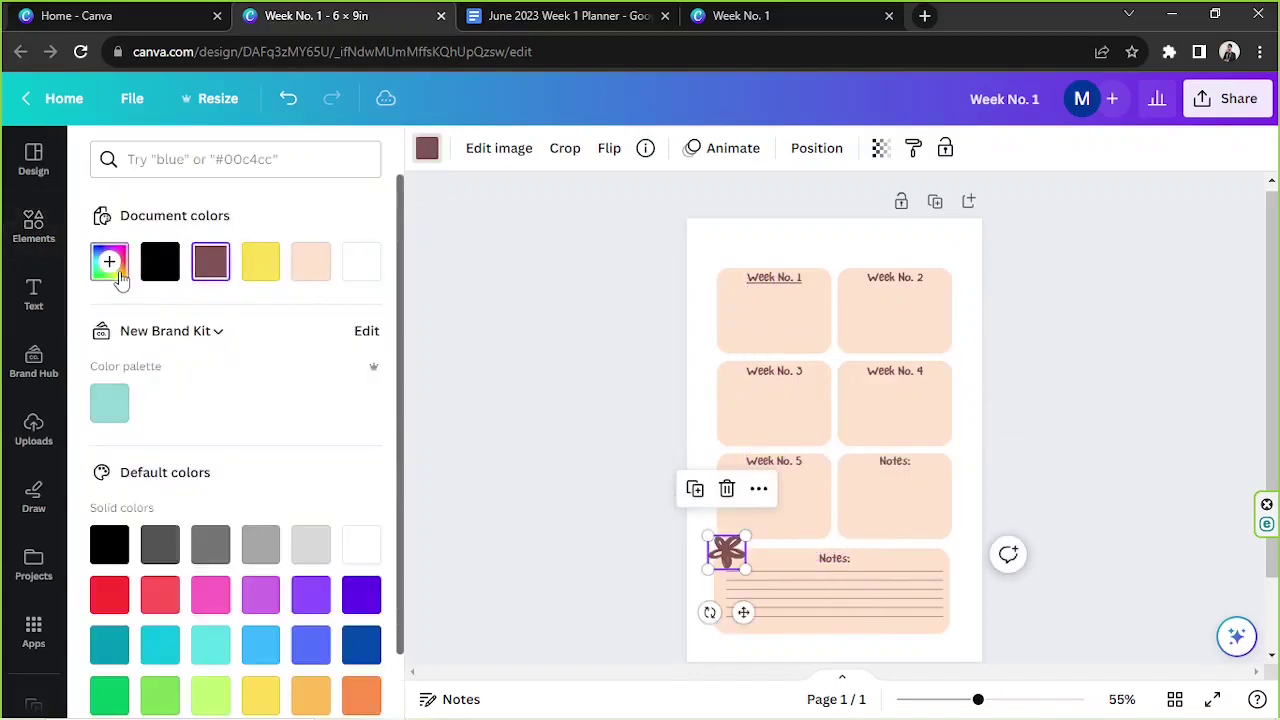
pyautogui.click(109, 261)
pyautogui.moveTo(225, 355)
pyautogui.mouseDown()
pyautogui.moveTo(189, 306)
pyautogui.moveTo(171, 306)
pyautogui.moveTo(221, 310)
pyautogui.moveTo(206, 317)
pyautogui.mouseUp()
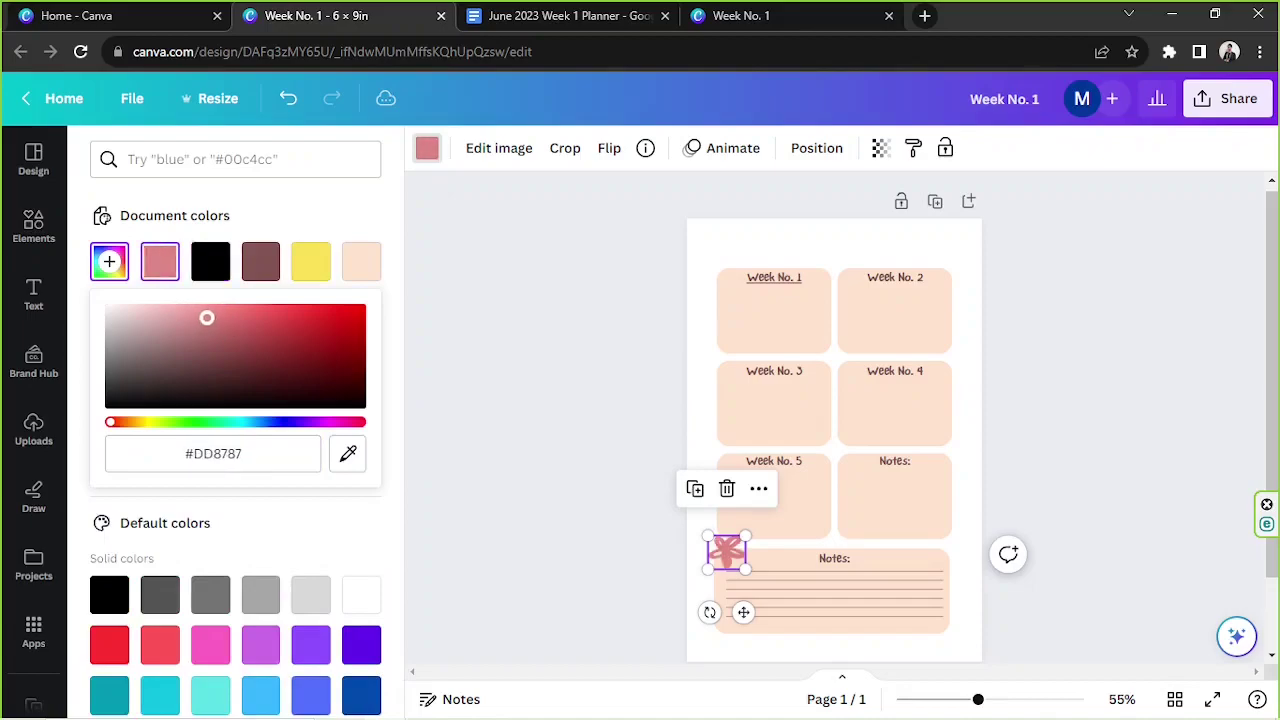
pyautogui.press('Escape')
# Browse all the recommended matching doodles.
pyautogui.scroll(-4, 255, 395)
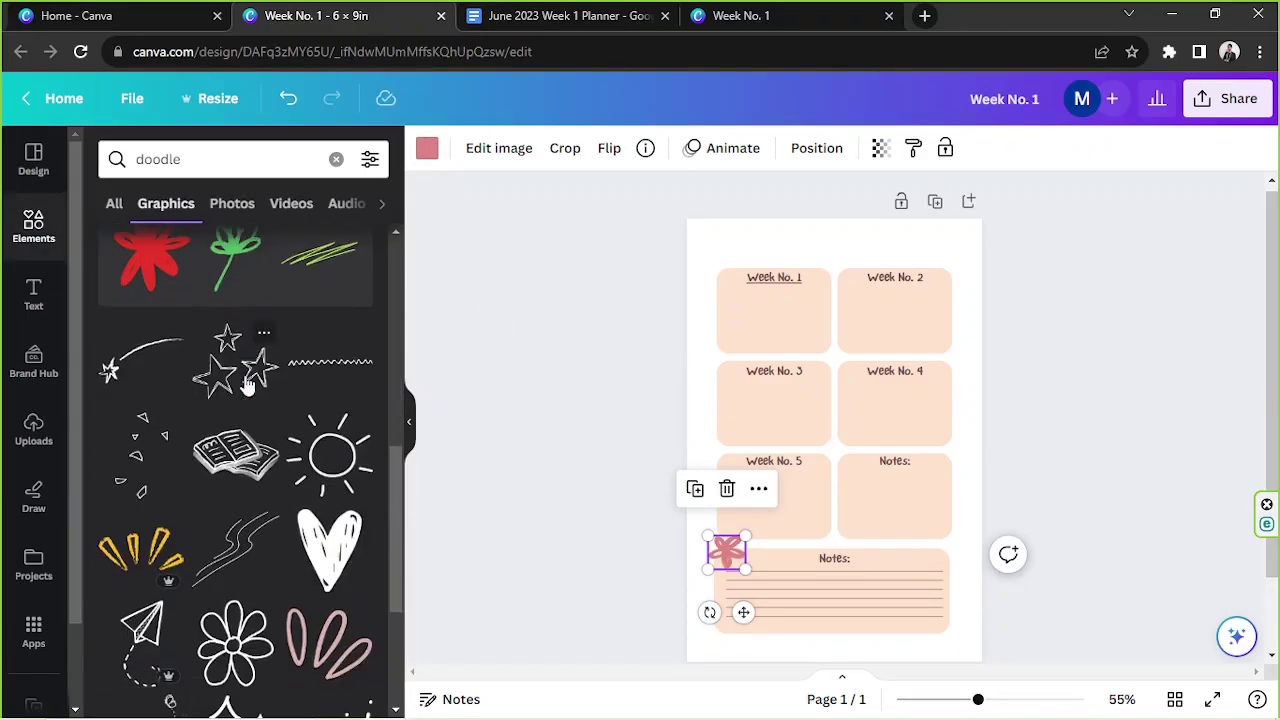
pyautogui.scroll(1, 249, 380)
pyautogui.click(340, 280)
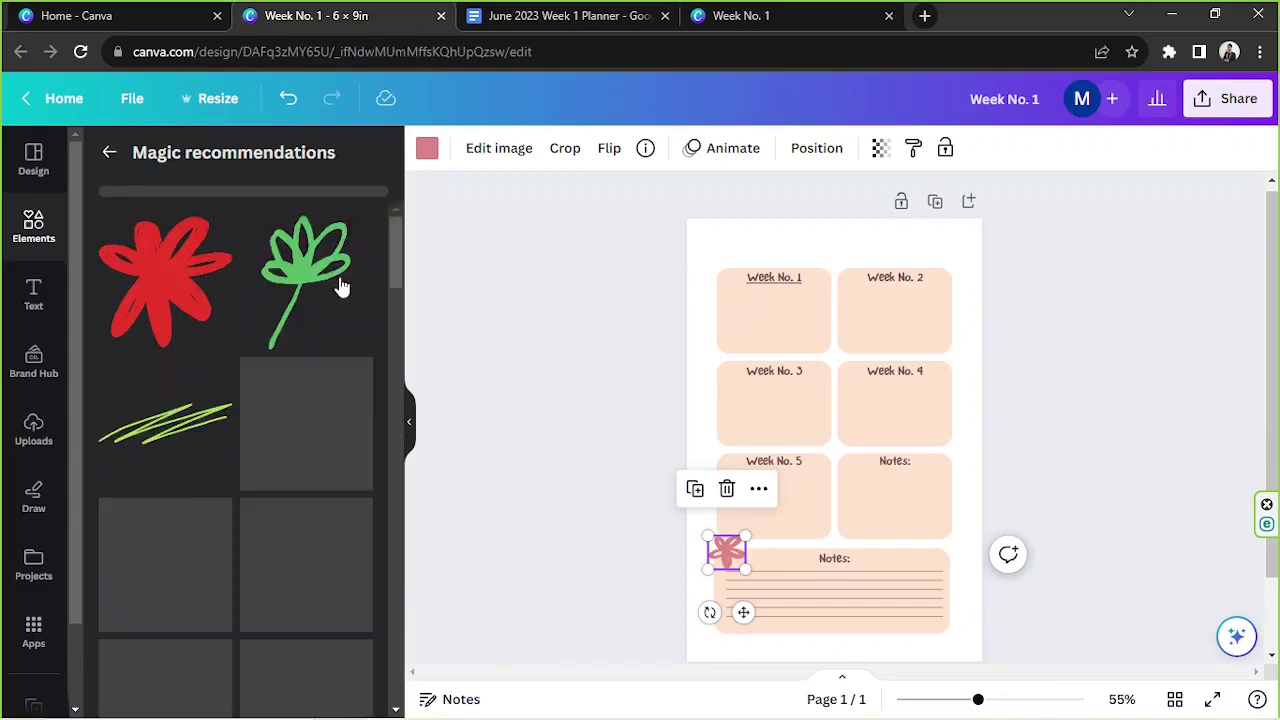
pyautogui.scroll(-5, 317, 320)
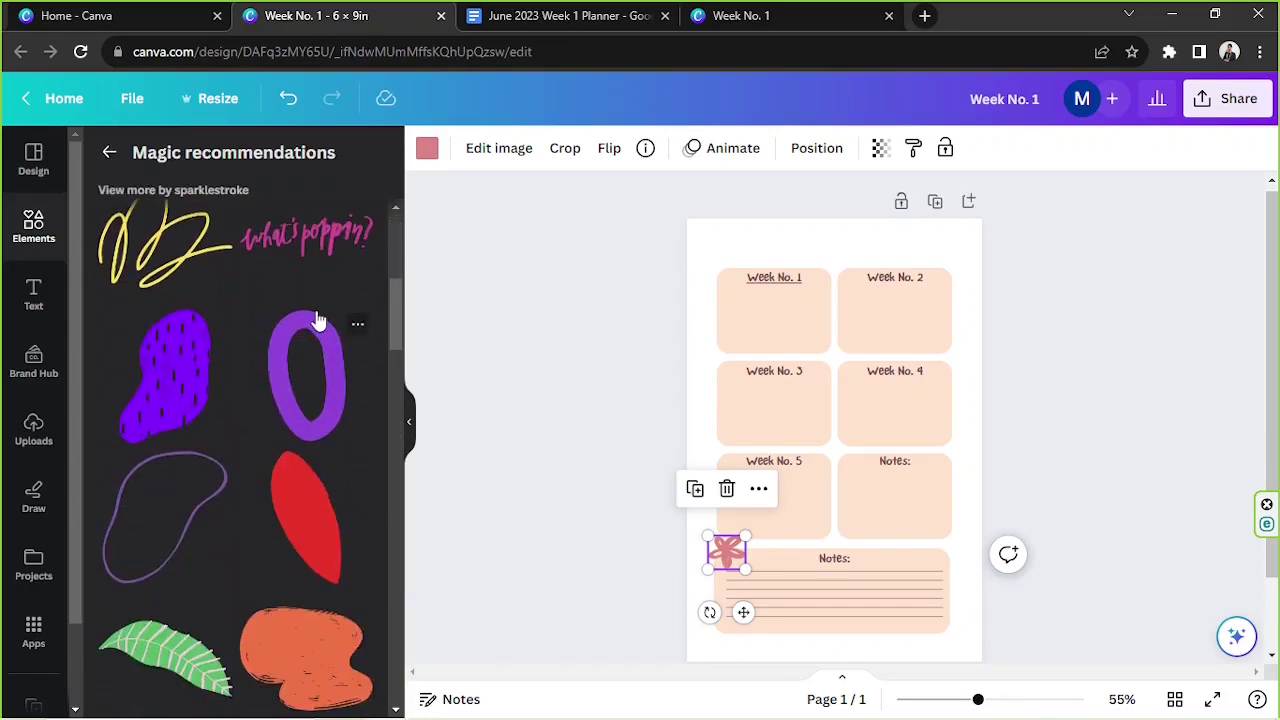
pyautogui.scroll(-3, 317, 321)
pyautogui.scroll(2, 317, 320)
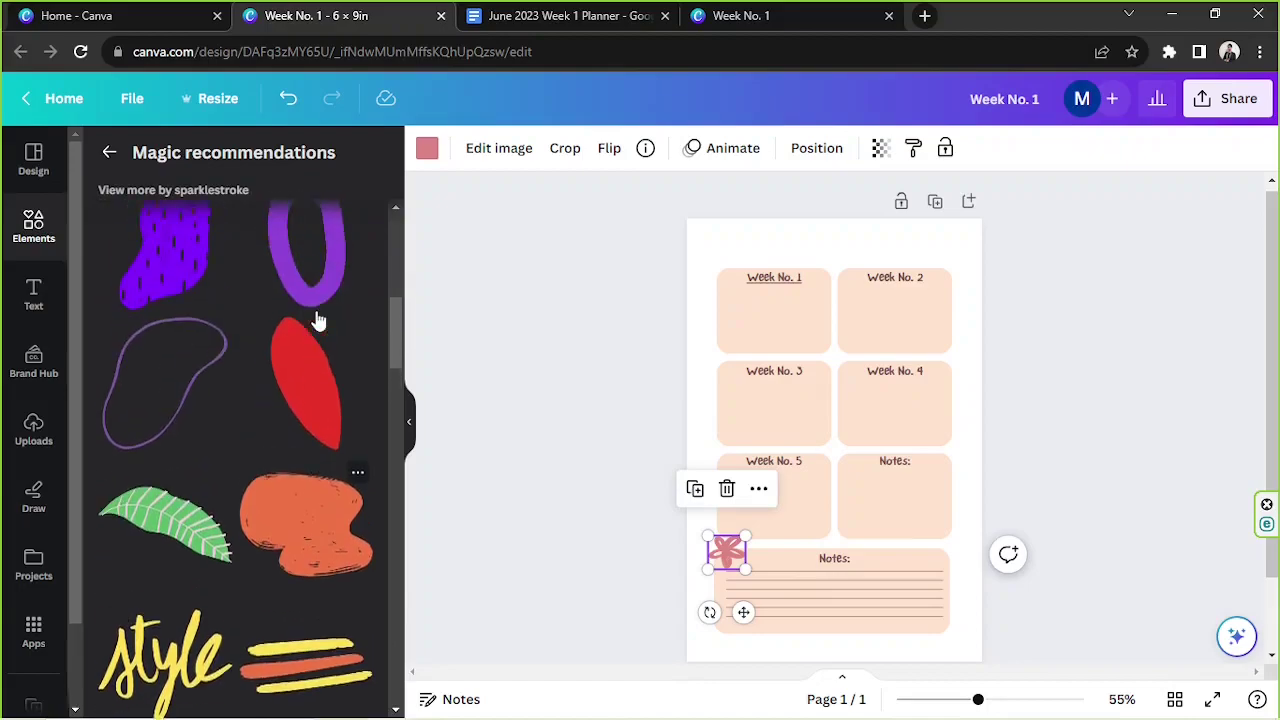
# Add the dotted blob doodle and tilt it at the page's top-right corner.
pyautogui.click(163, 280)
pyautogui.moveTo(868, 445); pyautogui.dragTo(1010, 240)
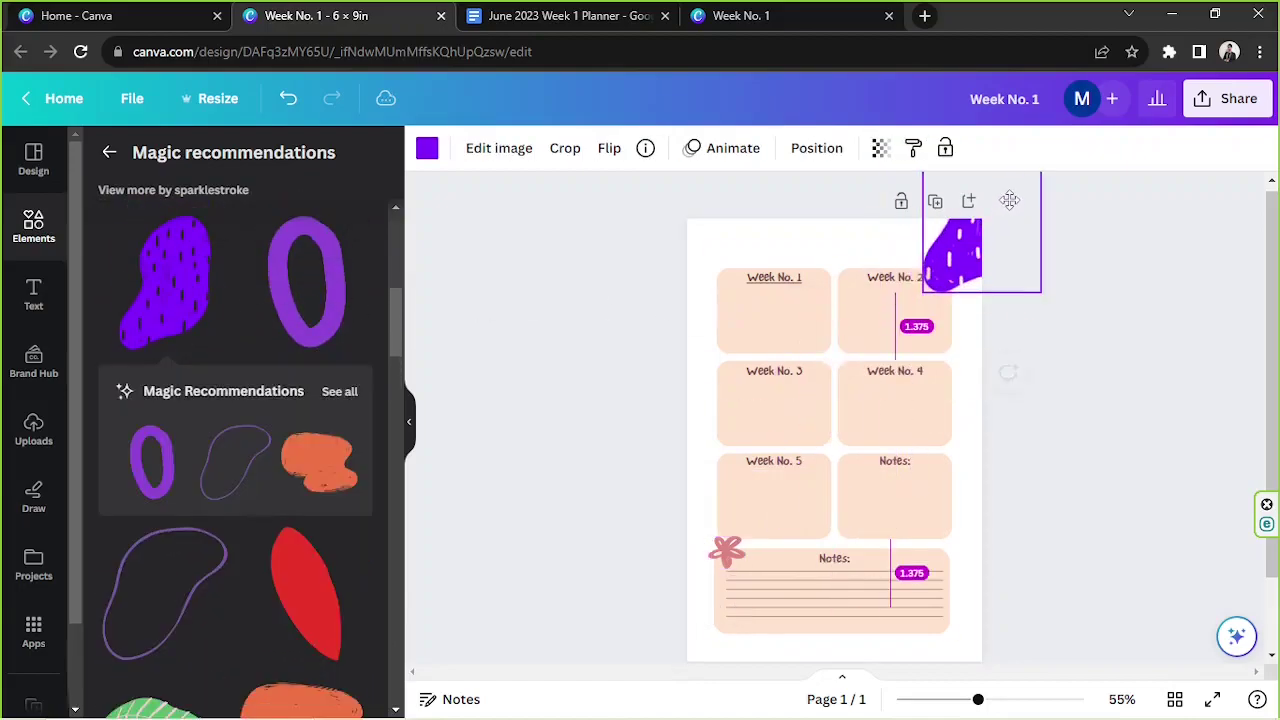
pyautogui.moveTo(981, 305); pyautogui.dragTo(1006, 335)
pyautogui.moveTo(826, 206); pyautogui.dragTo(560, 215)
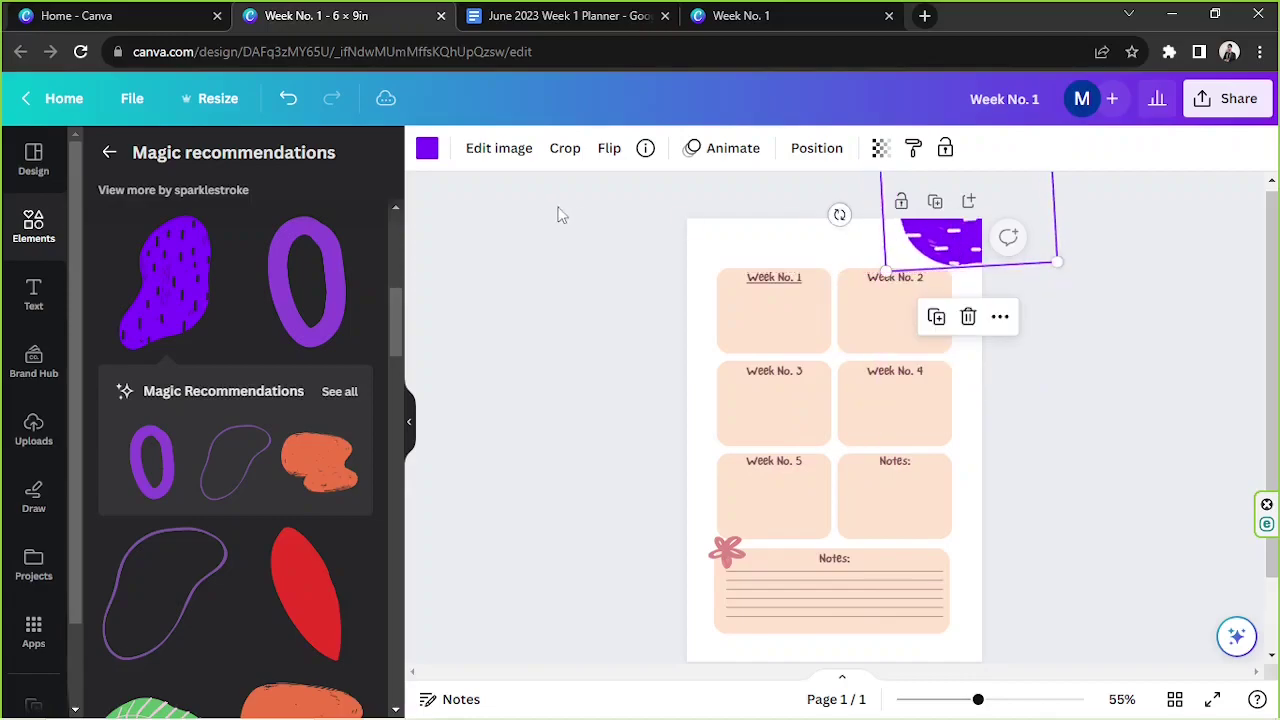
# Recolour the blob soft purple.
pyautogui.click(427, 148)
pyautogui.click(323, 268)
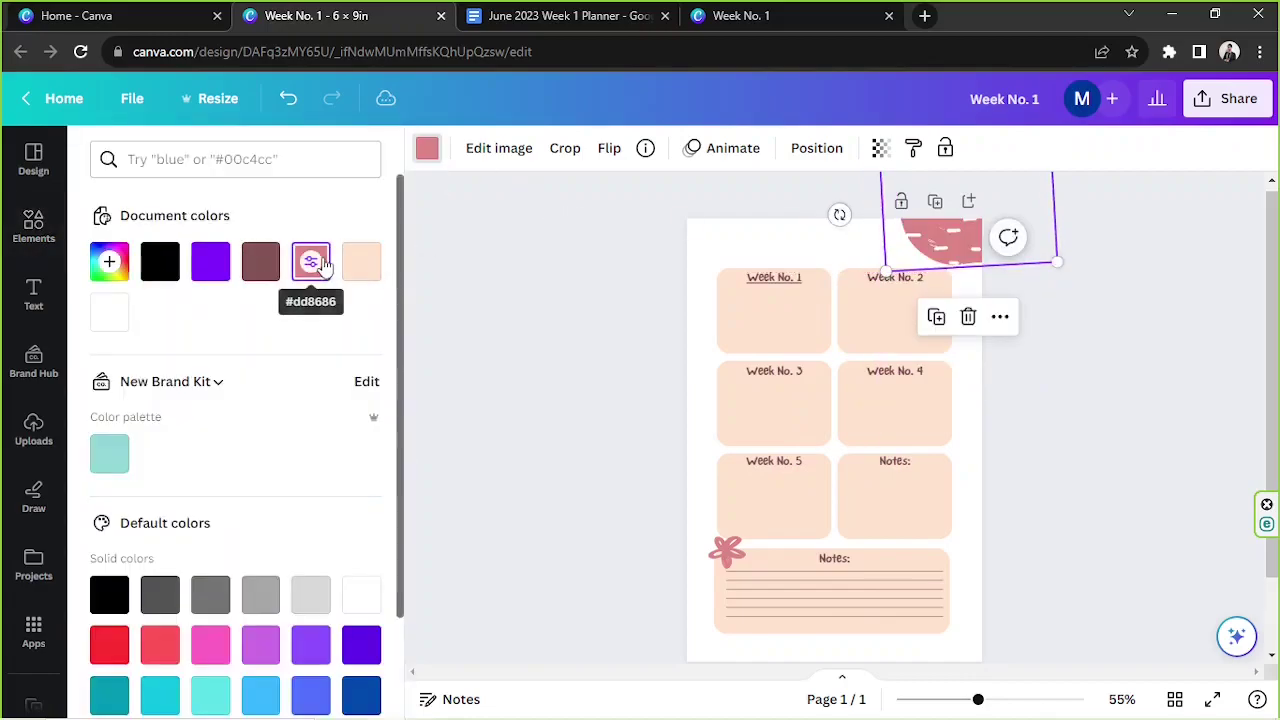
pyautogui.moveTo(946, 228)
pyautogui.mouseDown()
pyautogui.moveTo(958, 224)
pyautogui.moveTo(944, 224)
pyautogui.mouseUp()
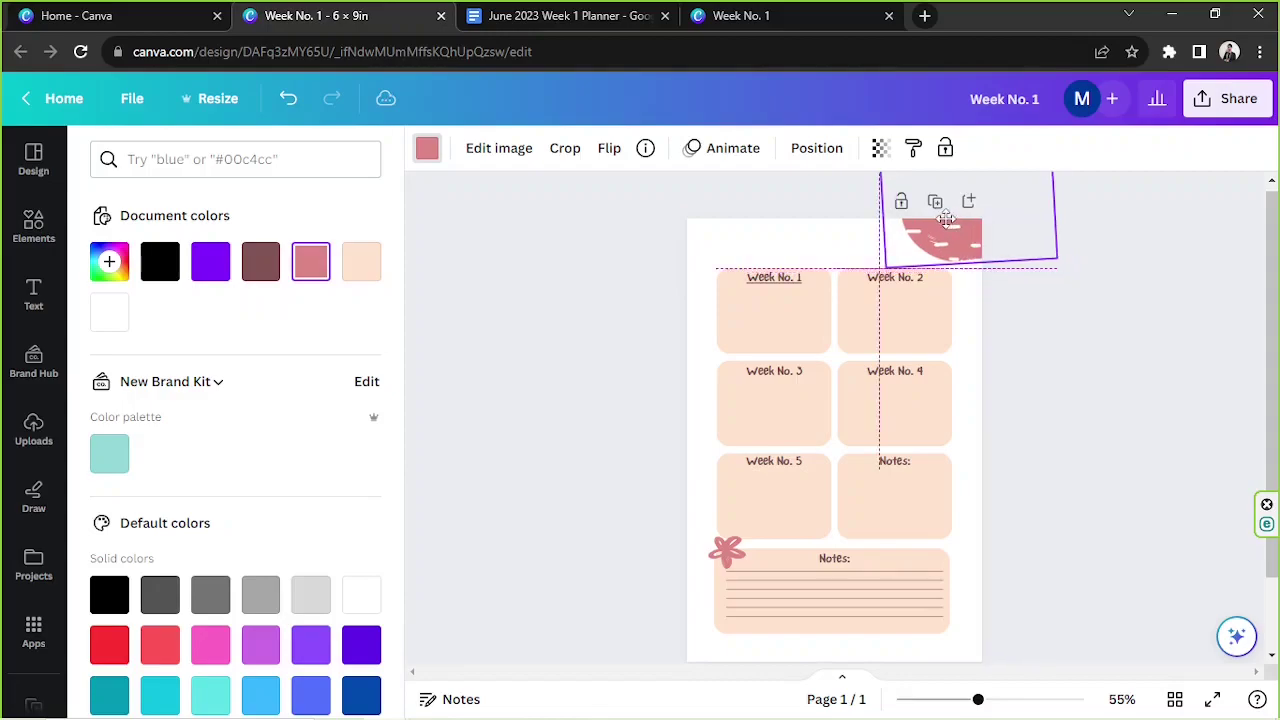
pyautogui.click(115, 265)
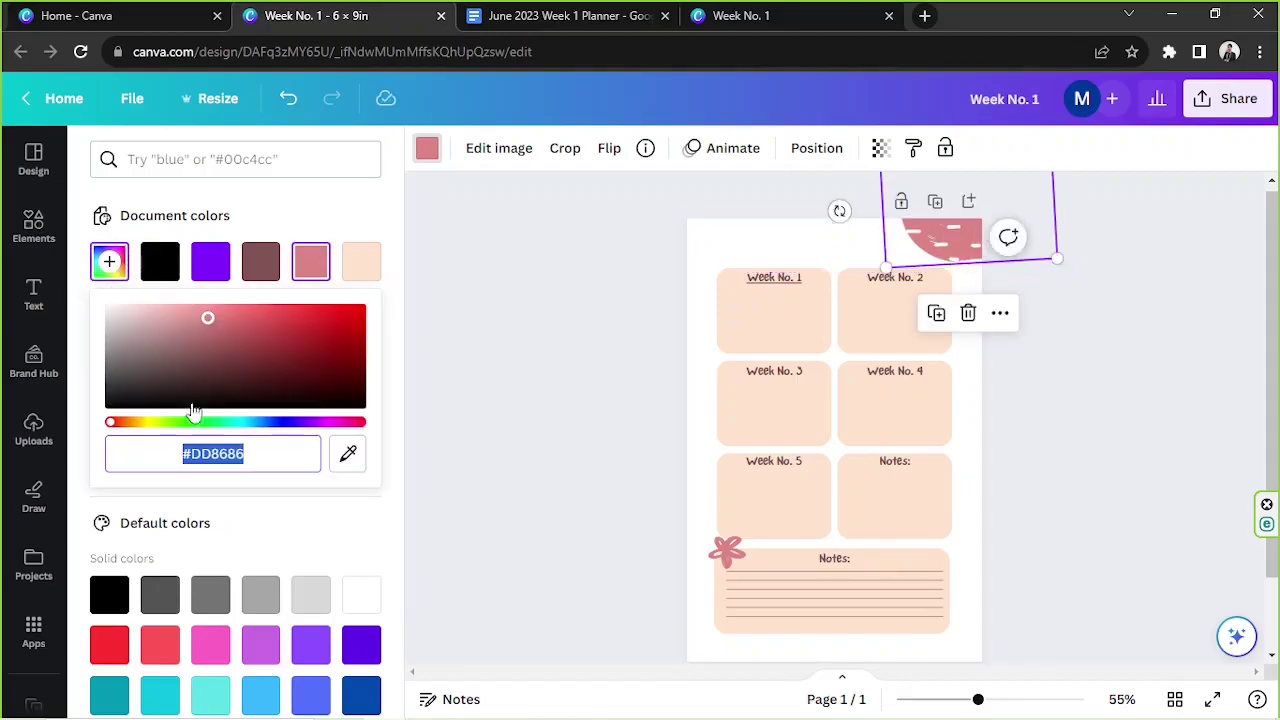
pyautogui.moveTo(240, 422); pyautogui.dragTo(296, 424)
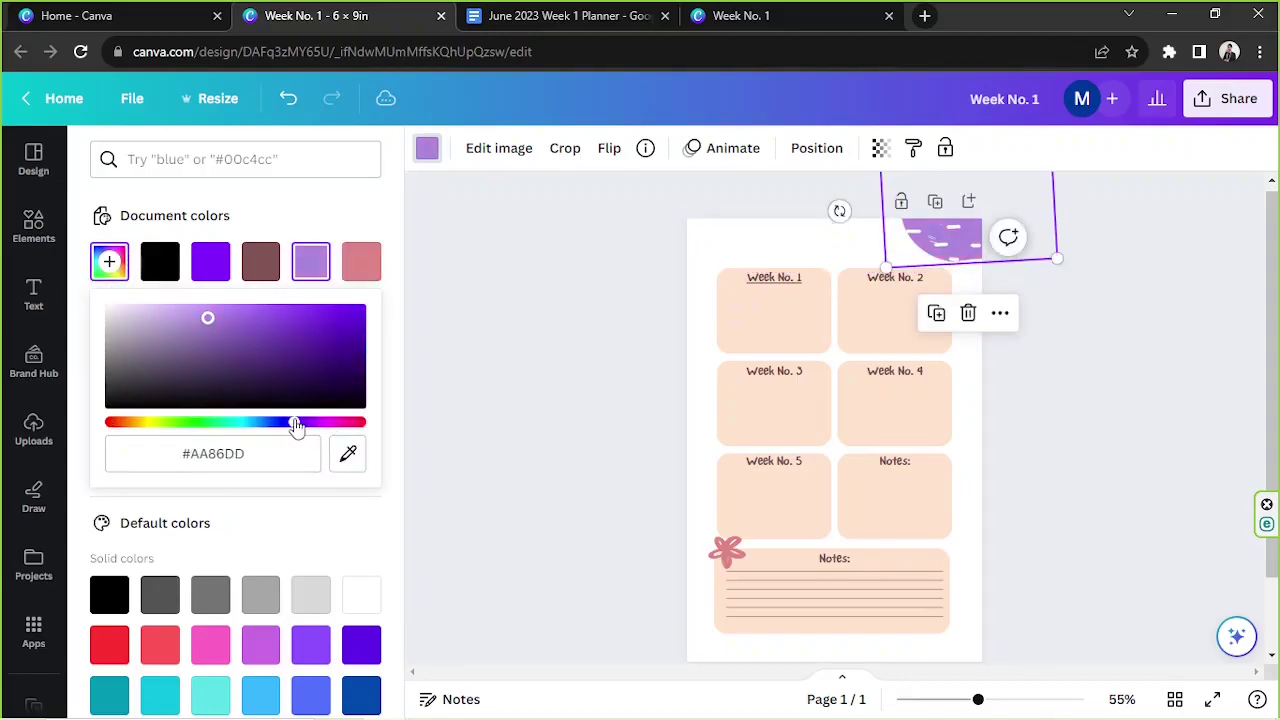
pyautogui.click(486, 374)
# Add the purple outline blob doodle to the top-right corner.
pyautogui.scroll(-3, 262, 344)
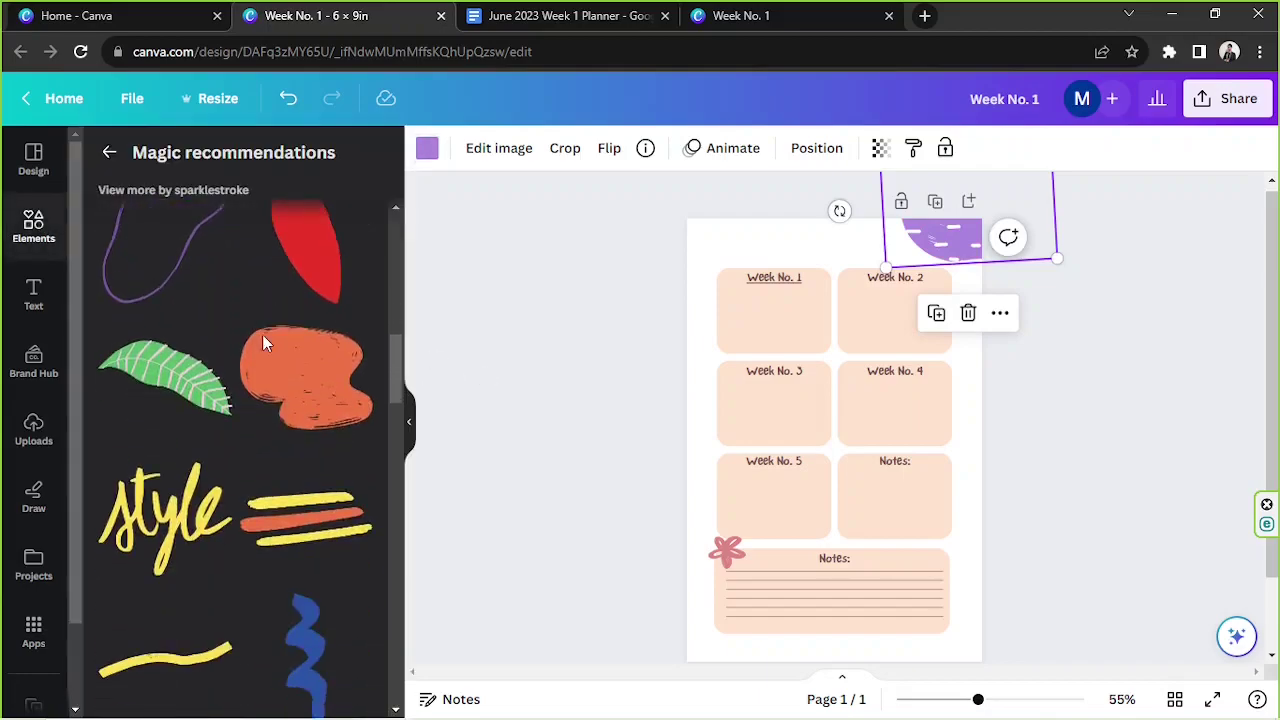
pyautogui.scroll(3, 258, 338)
pyautogui.click(189, 402)
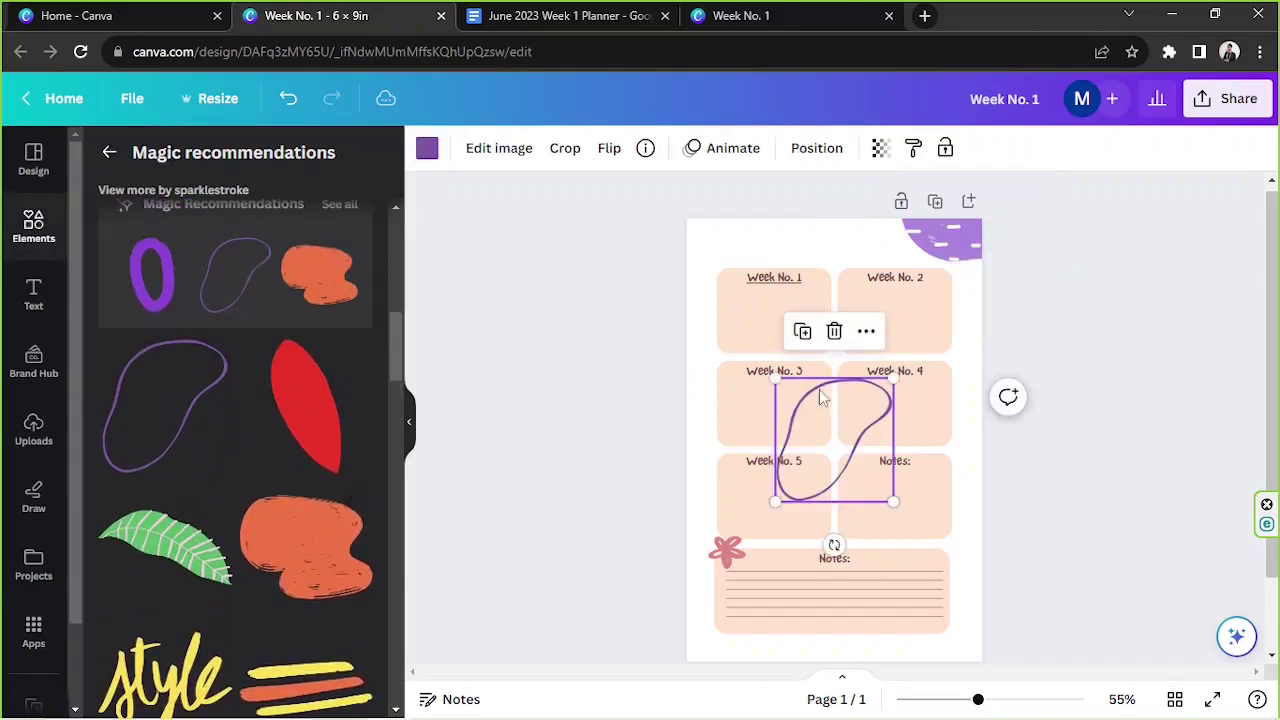
pyautogui.moveTo(819, 397); pyautogui.dragTo(968, 189)
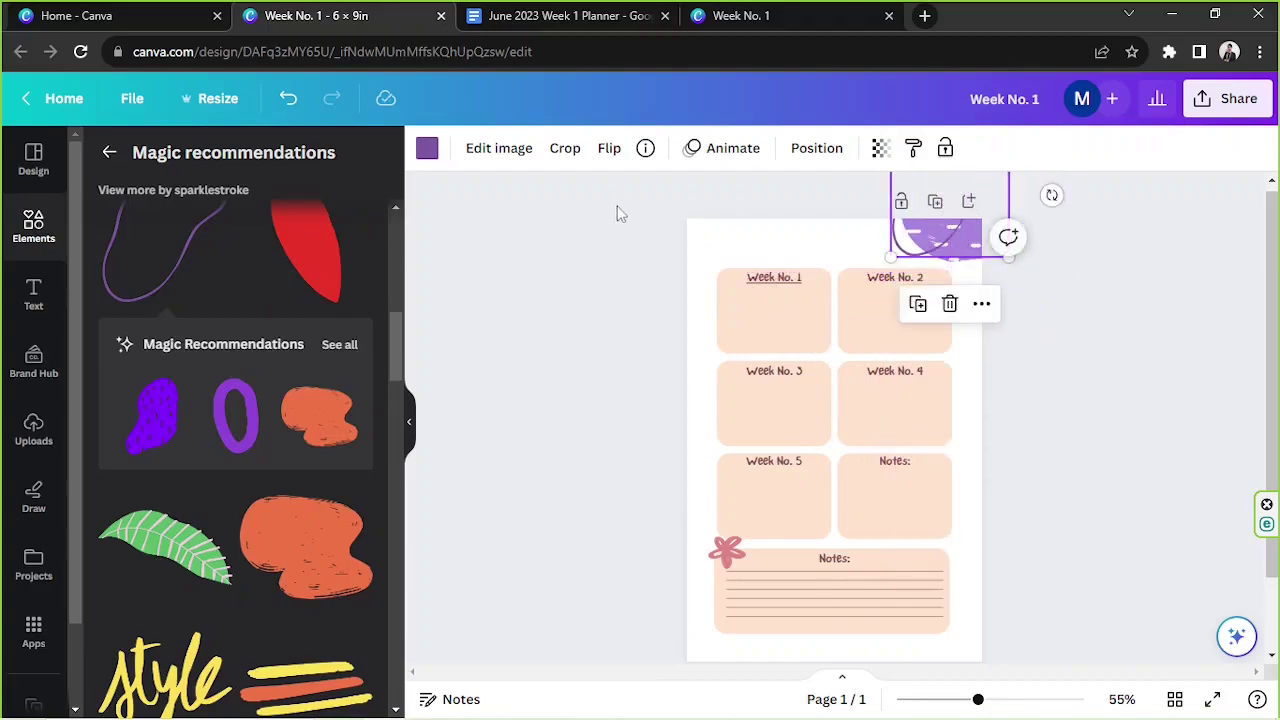
pyautogui.click(1100, 340)
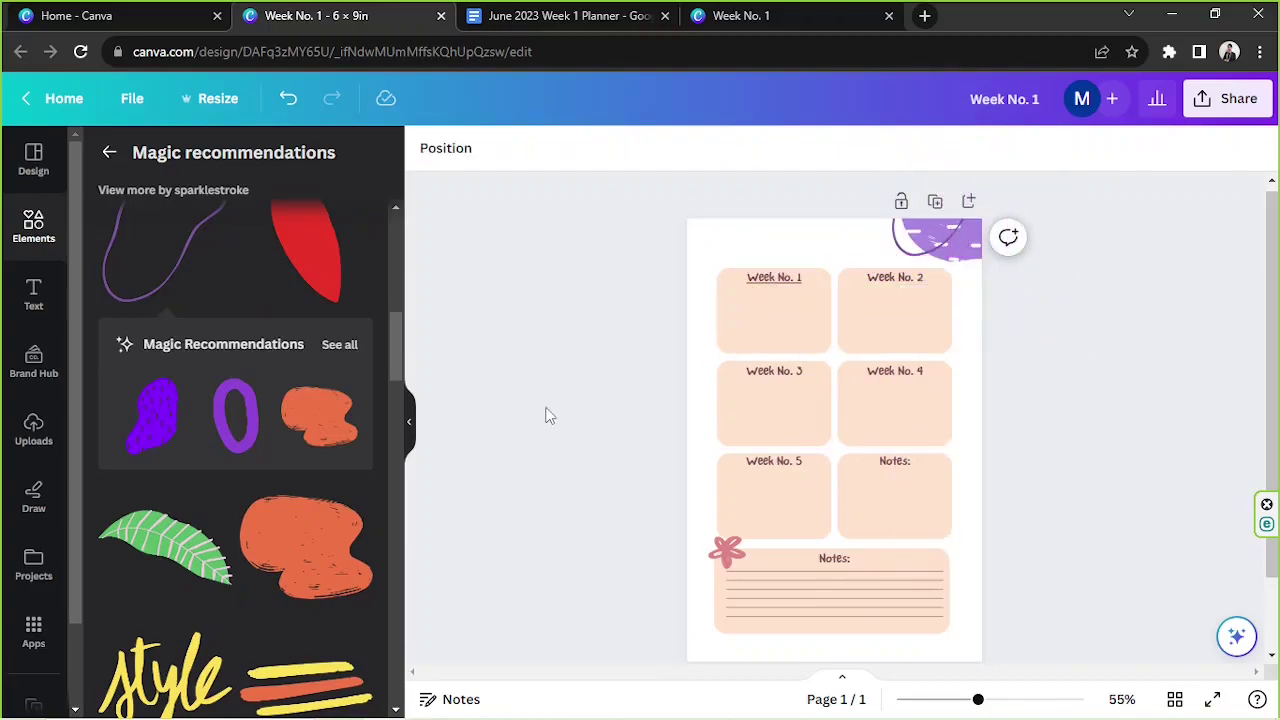
# Insert the yellow-and-orange double stroke doodle from the recommendations.
pyautogui.scroll(-1, 228, 370)
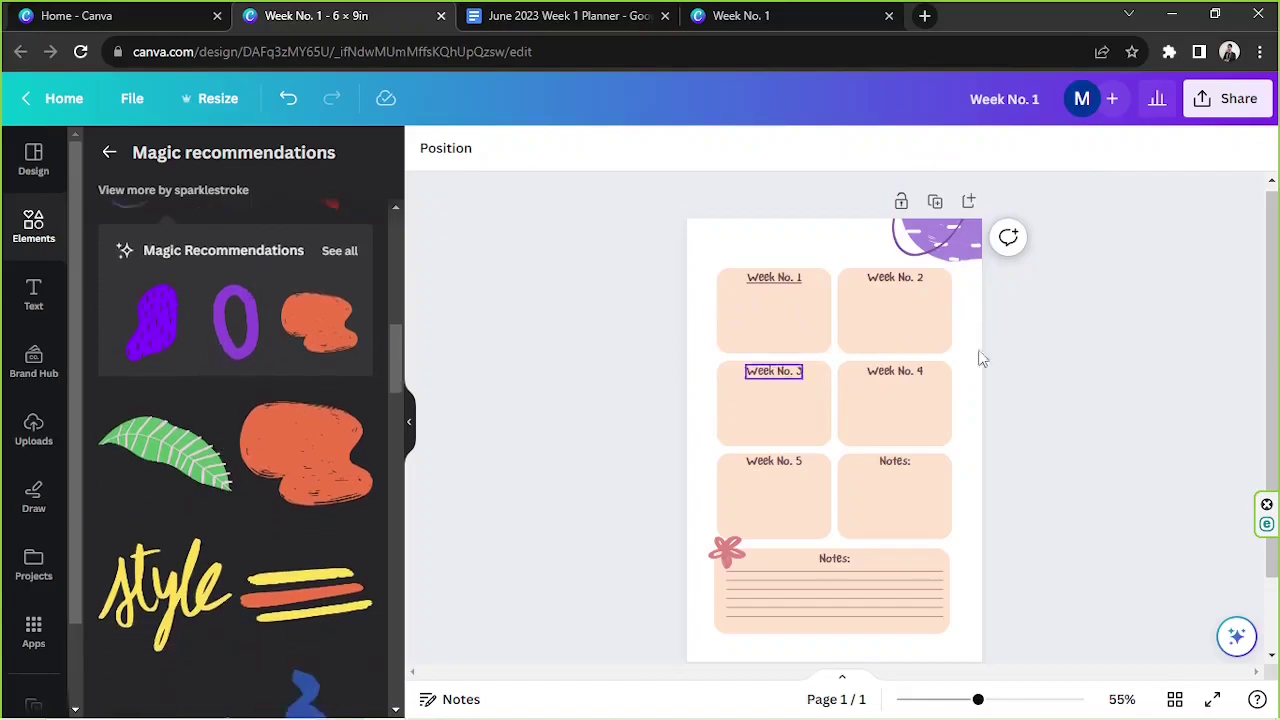
pyautogui.click(296, 580)
pyautogui.scroll(-2, 800, 420)
# Move the stroke doodle to the bottom-left corner and tilt it to about -12°.
pyautogui.moveTo(815, 354)
pyautogui.mouseDown()
pyautogui.moveTo(713, 570)
pyautogui.moveTo(673, 562)
pyautogui.mouseUp()
pyautogui.scroll(2, 770, 490)
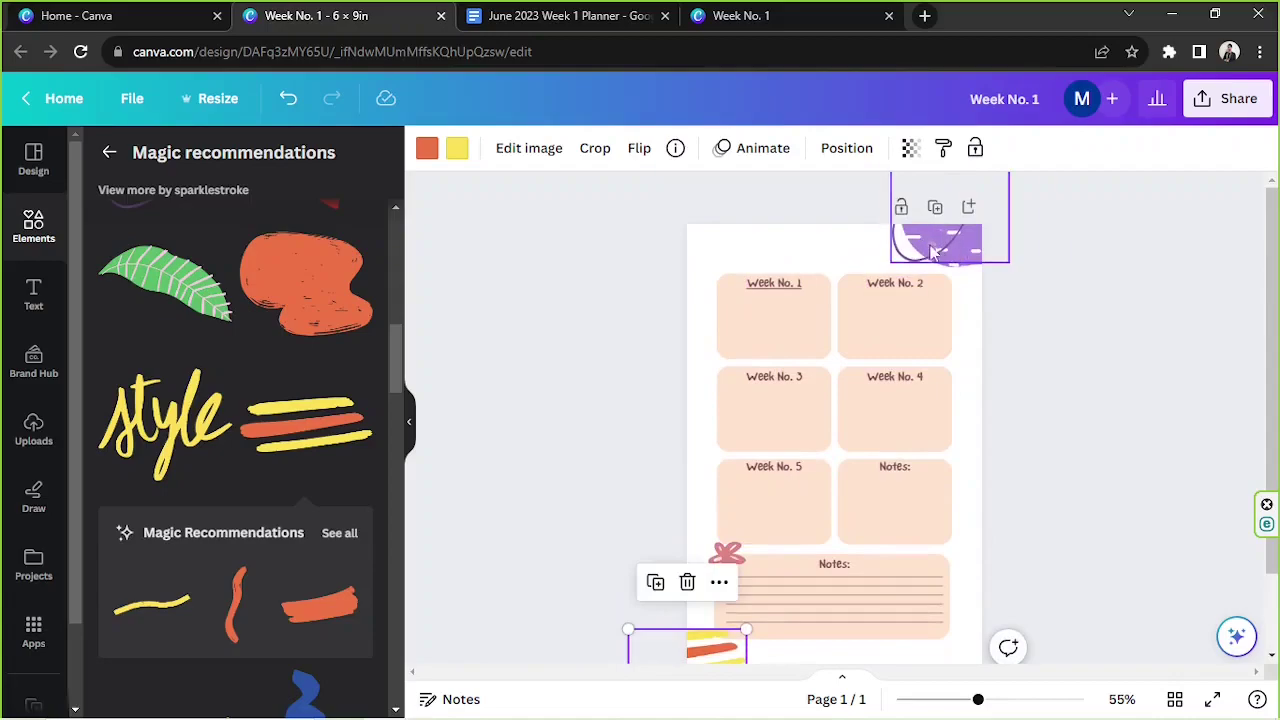
pyautogui.scroll(-2, 614, 420)
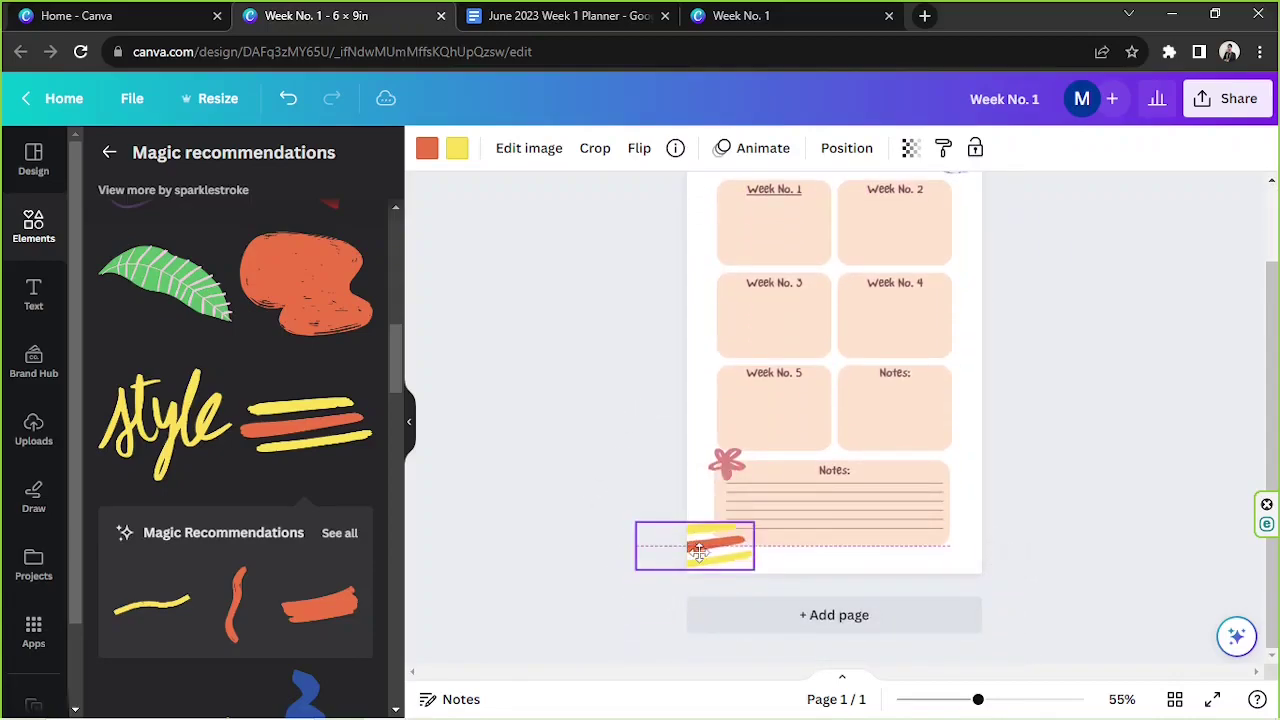
pyautogui.moveTo(688, 612); pyautogui.dragTo(684, 617)
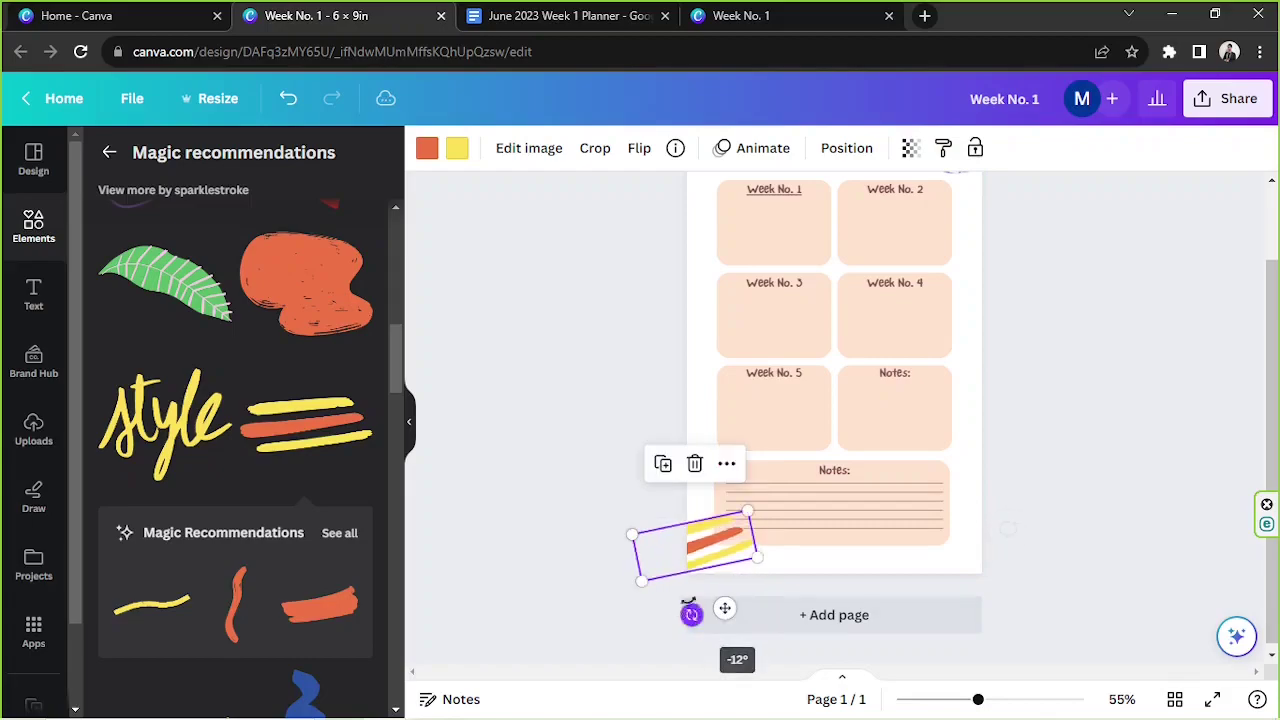
# Recolour the orange stroke light purple and the yellow stripes pink.
pyautogui.click(427, 148)
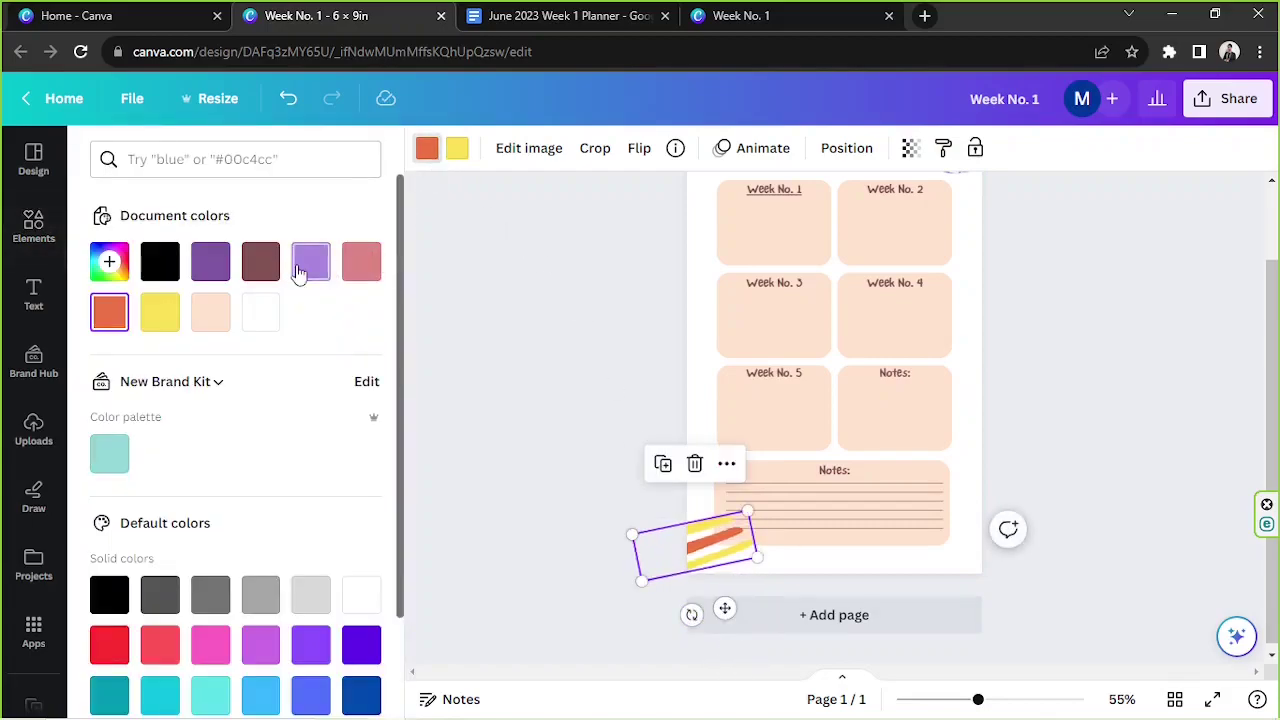
pyautogui.click(310, 261)
pyautogui.click(457, 148)
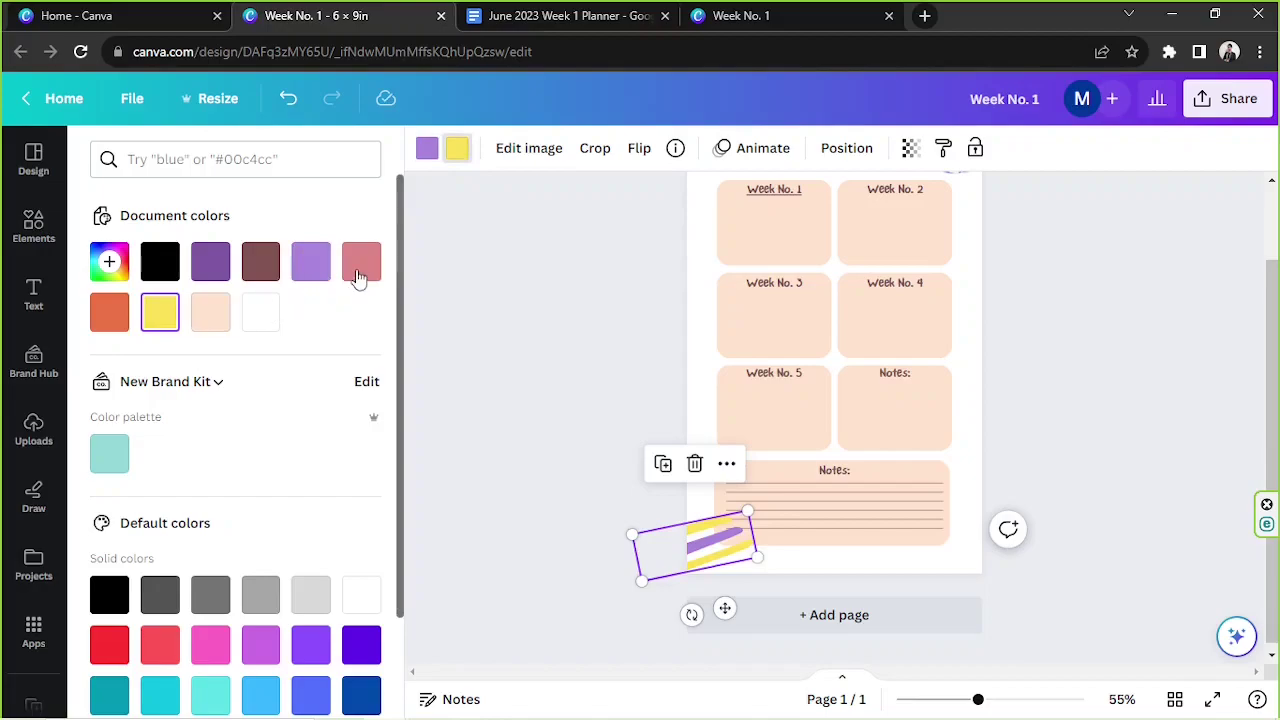
pyautogui.click(361, 261)
pyautogui.click(846, 148)
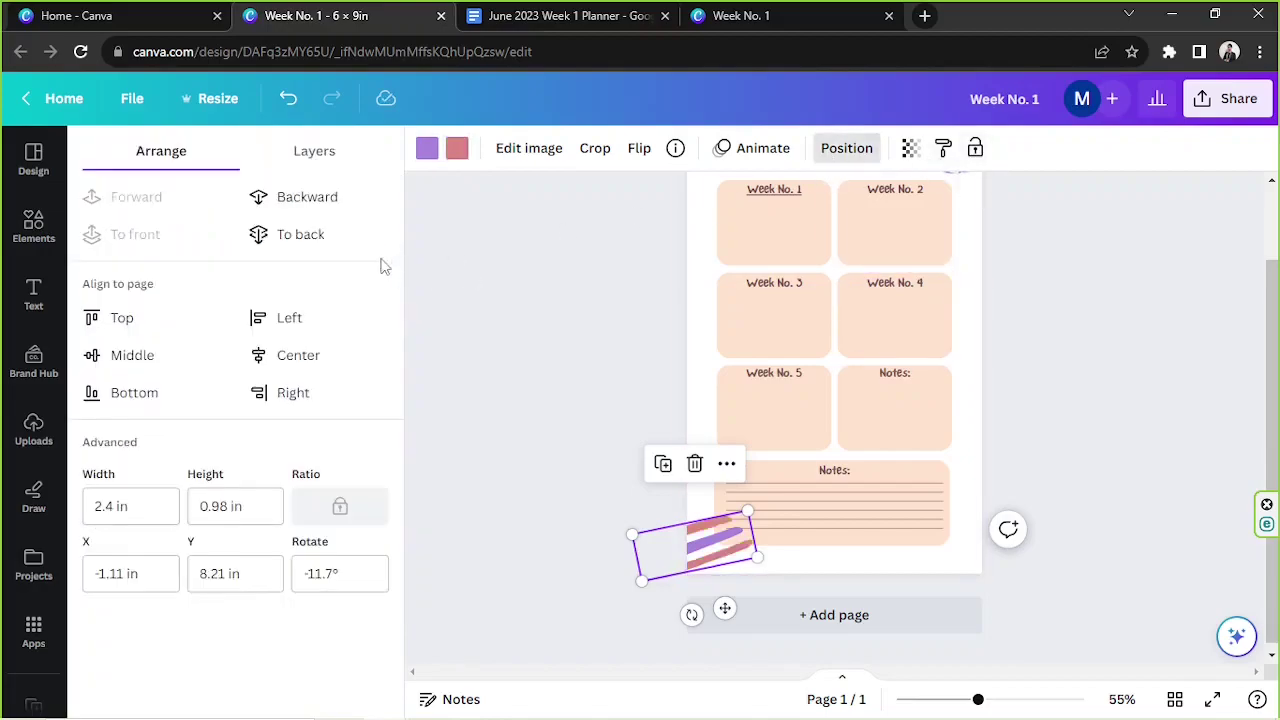
# Close the position options, deselect the stripes and return to the doodle results.
pyautogui.click(1143, 400)
pyautogui.click(1114, 392)
pyautogui.scroll(2, 1114, 392)
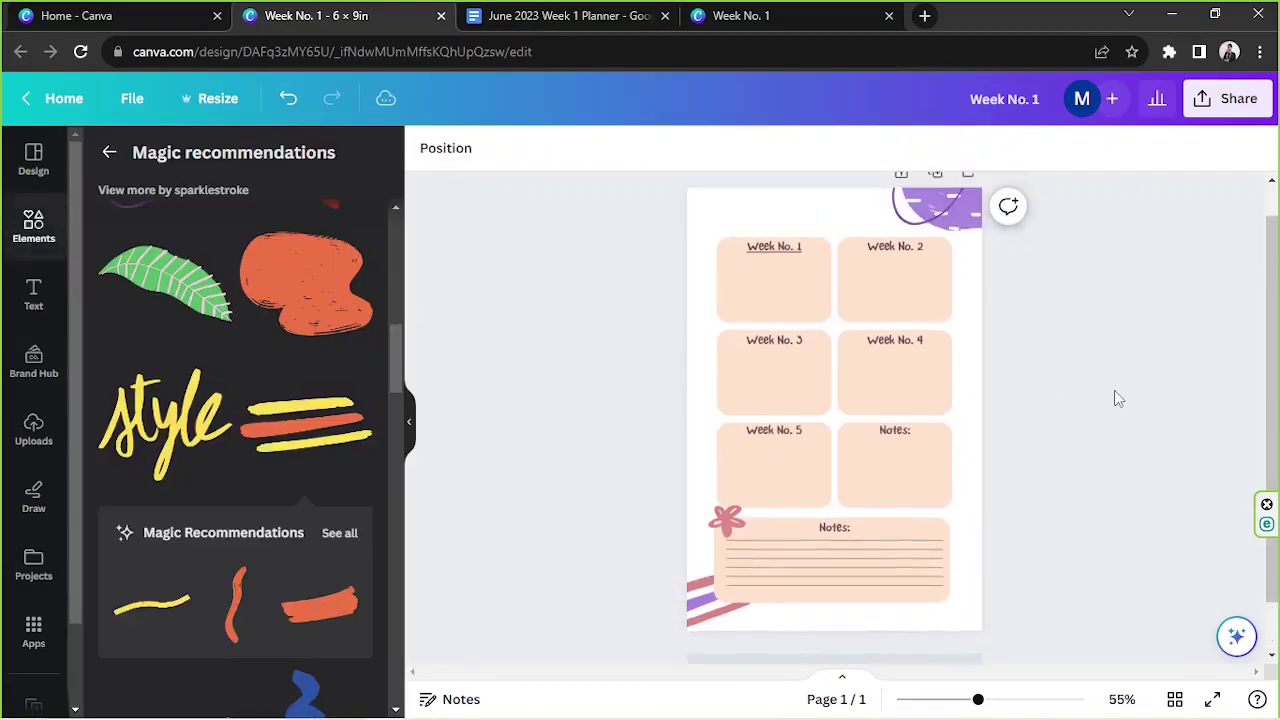
pyautogui.scroll(-10, 220, 391)
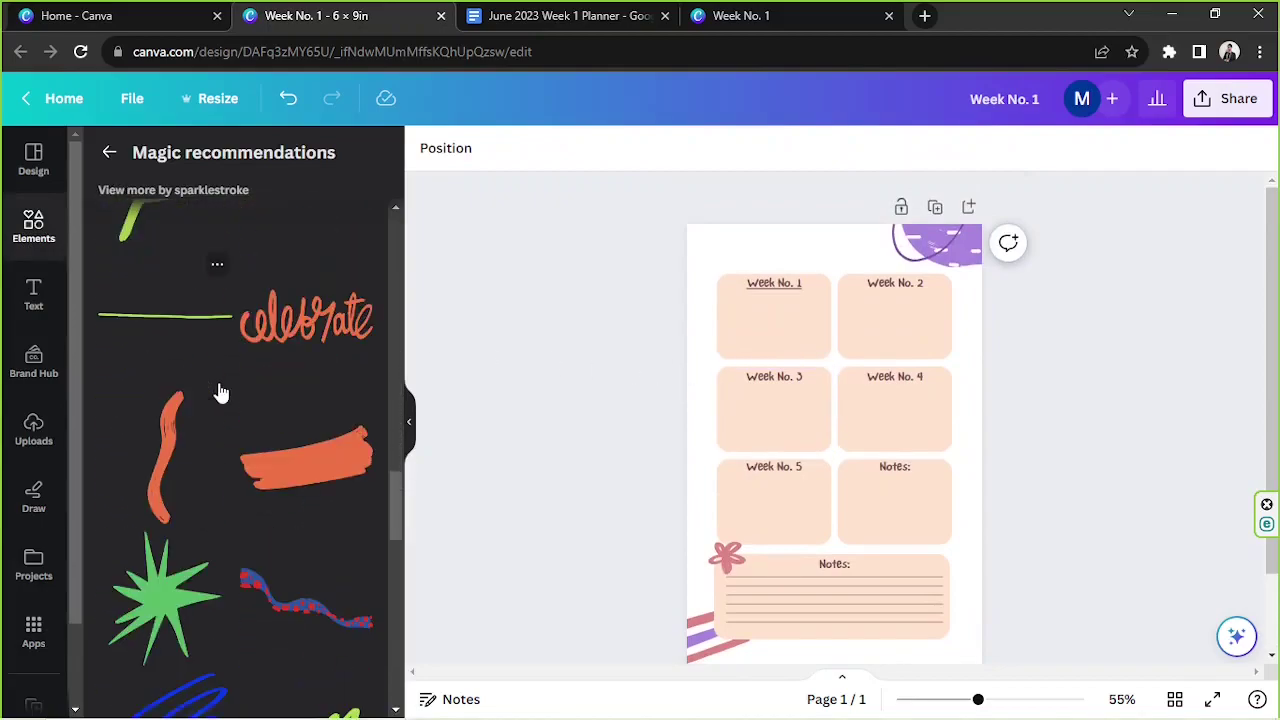
pyautogui.scroll(-10, 220, 391)
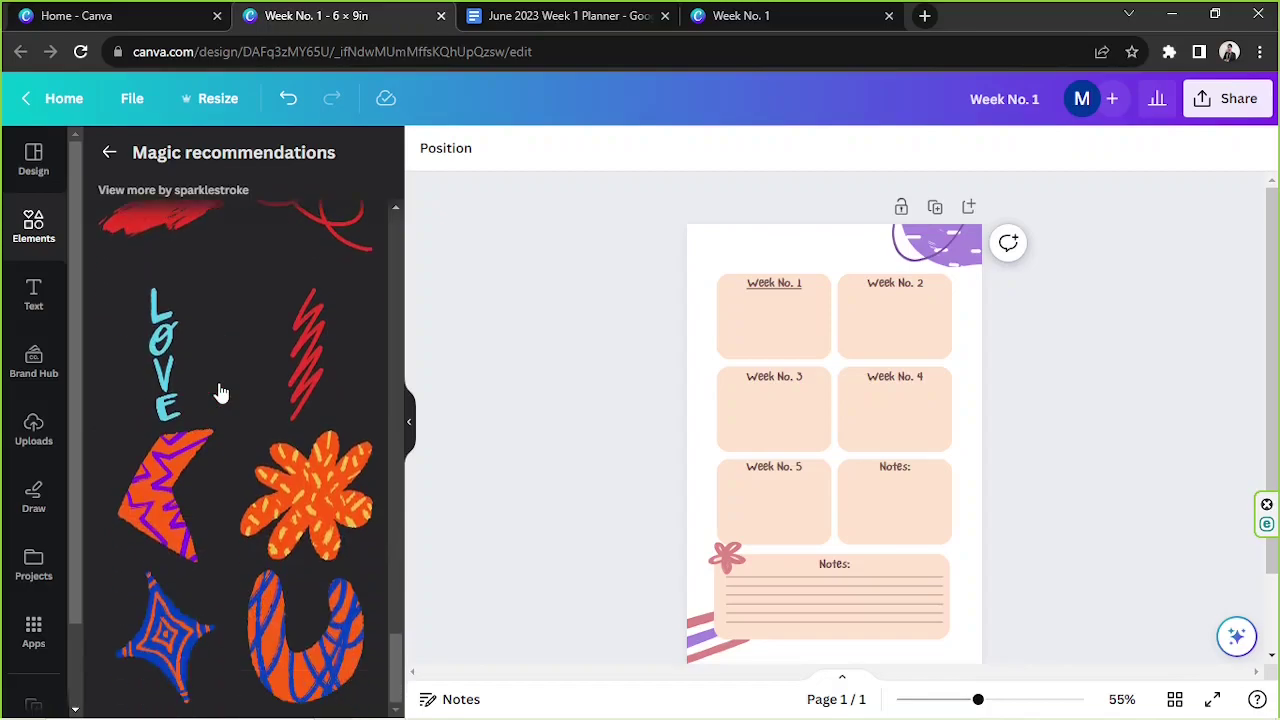
pyautogui.click(109, 152)
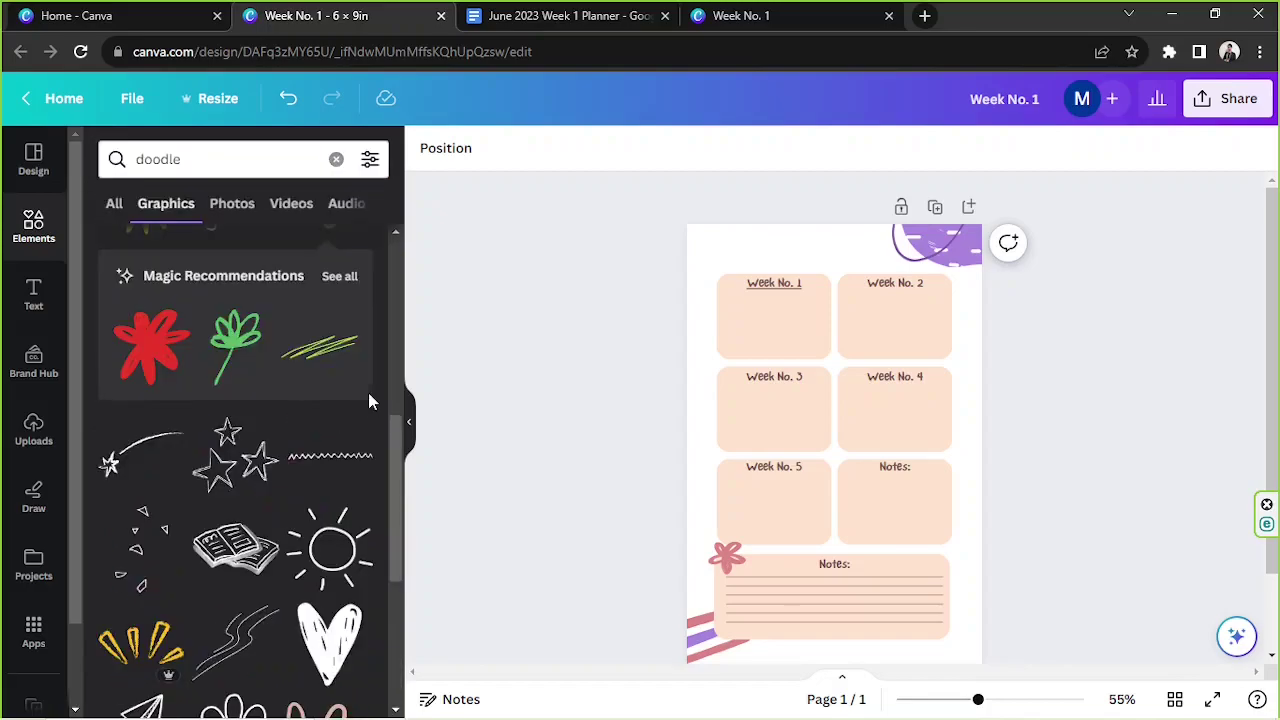
# Duplicate the pink flower and place the copy at the Week No. 4 box's top-right corner.
pyautogui.click(728, 560)
pyautogui.click(697, 497)
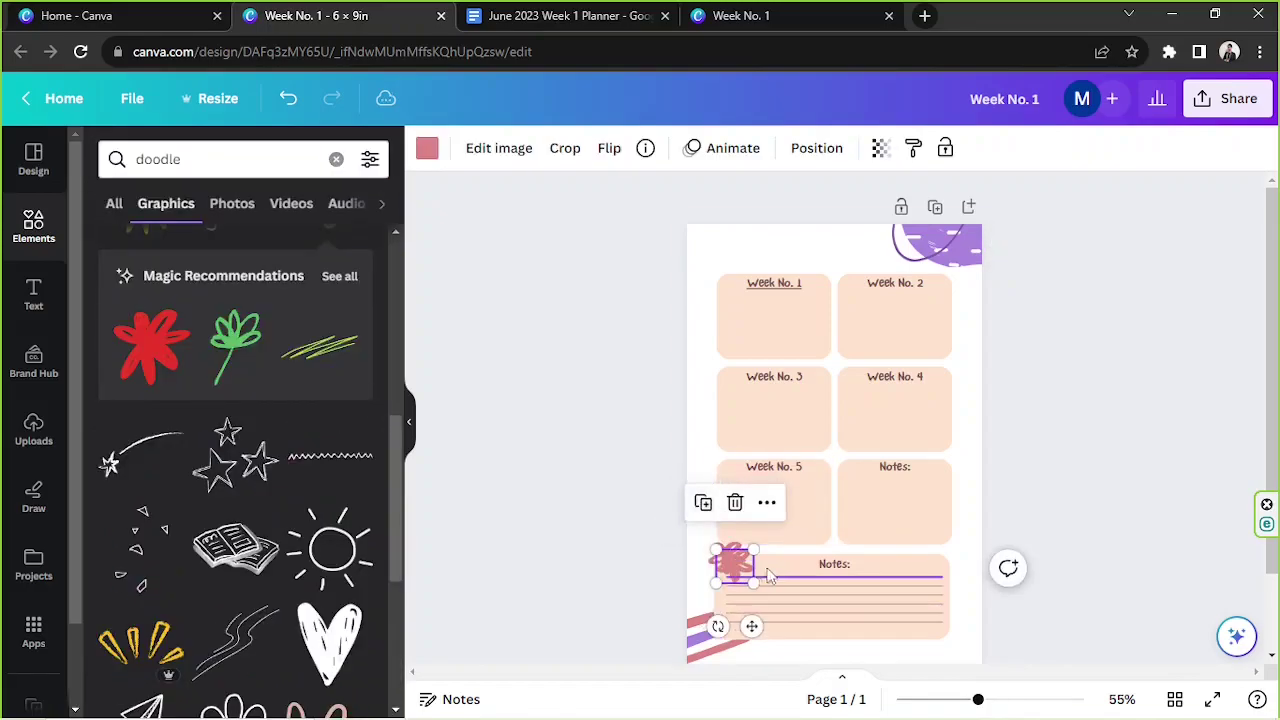
pyautogui.moveTo(736, 565); pyautogui.dragTo(948, 370)
pyautogui.click(1045, 527)
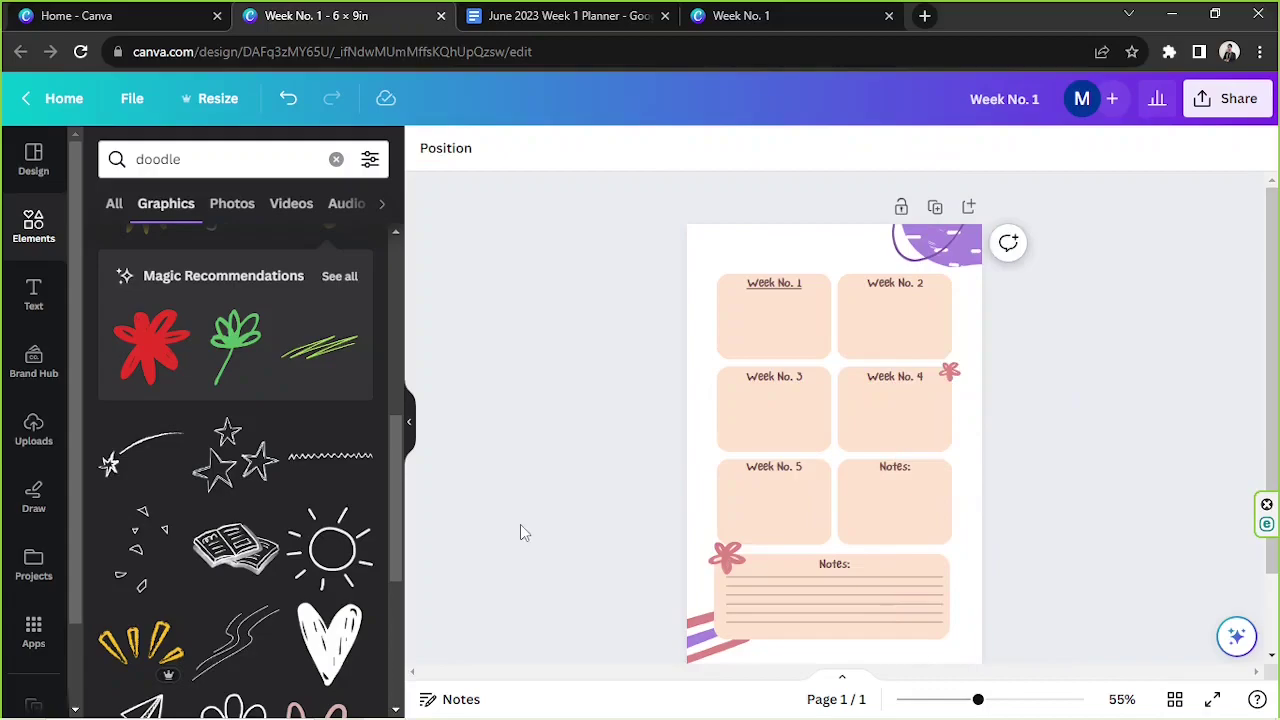
pyautogui.scroll(-3, 283, 455)
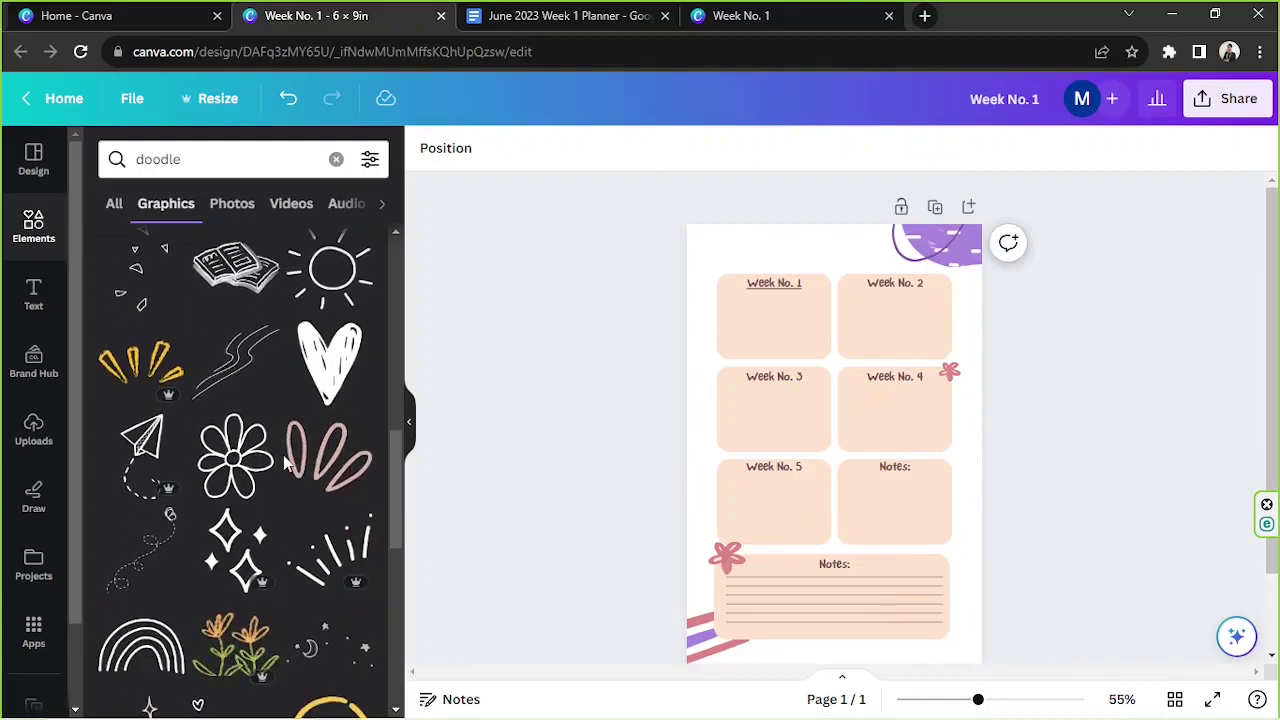
pyautogui.scroll(-7, 283, 455)
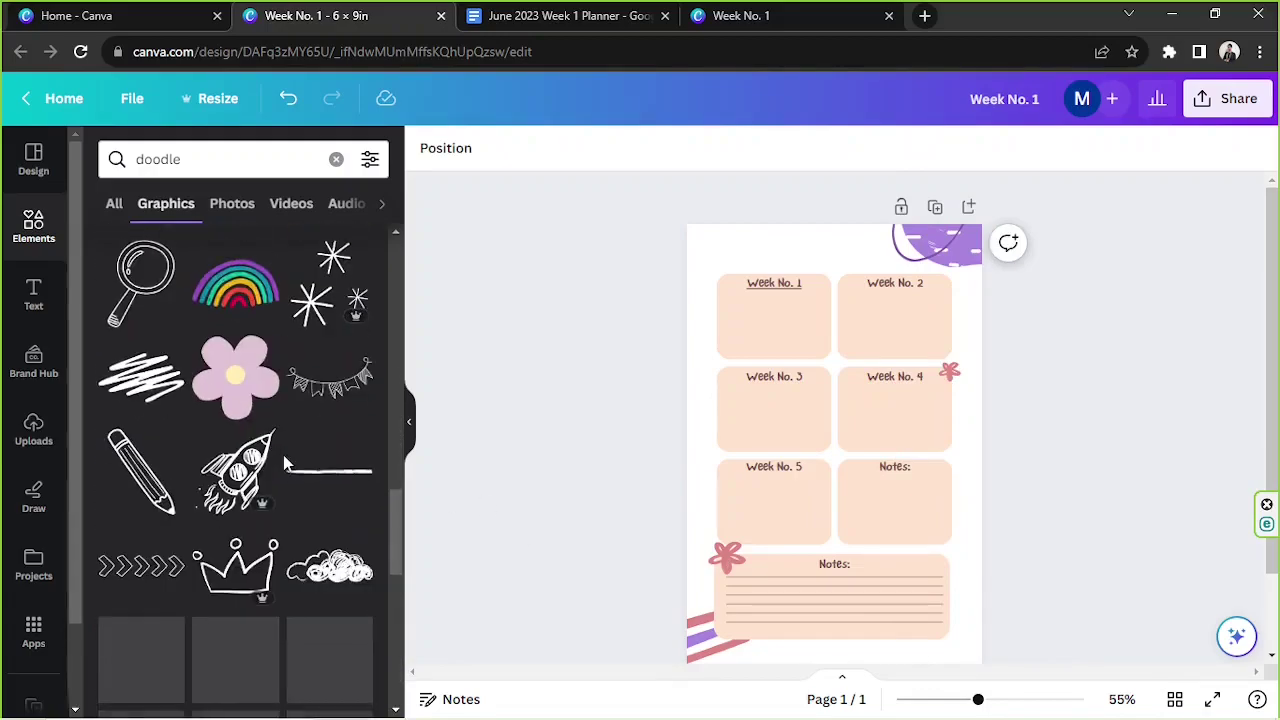
pyautogui.scroll(-4, 283, 455)
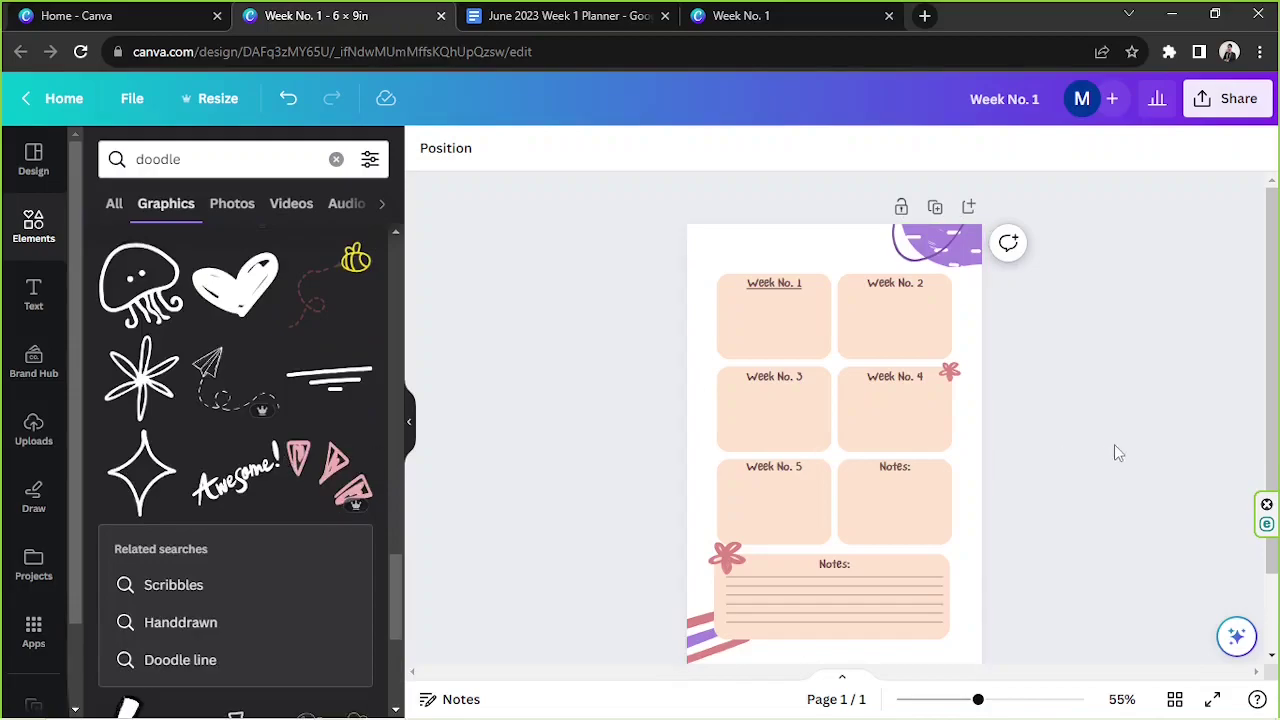
# Hide the Elements panel and zoom out to 46% to view the whole planner.
pyautogui.click(408, 423)
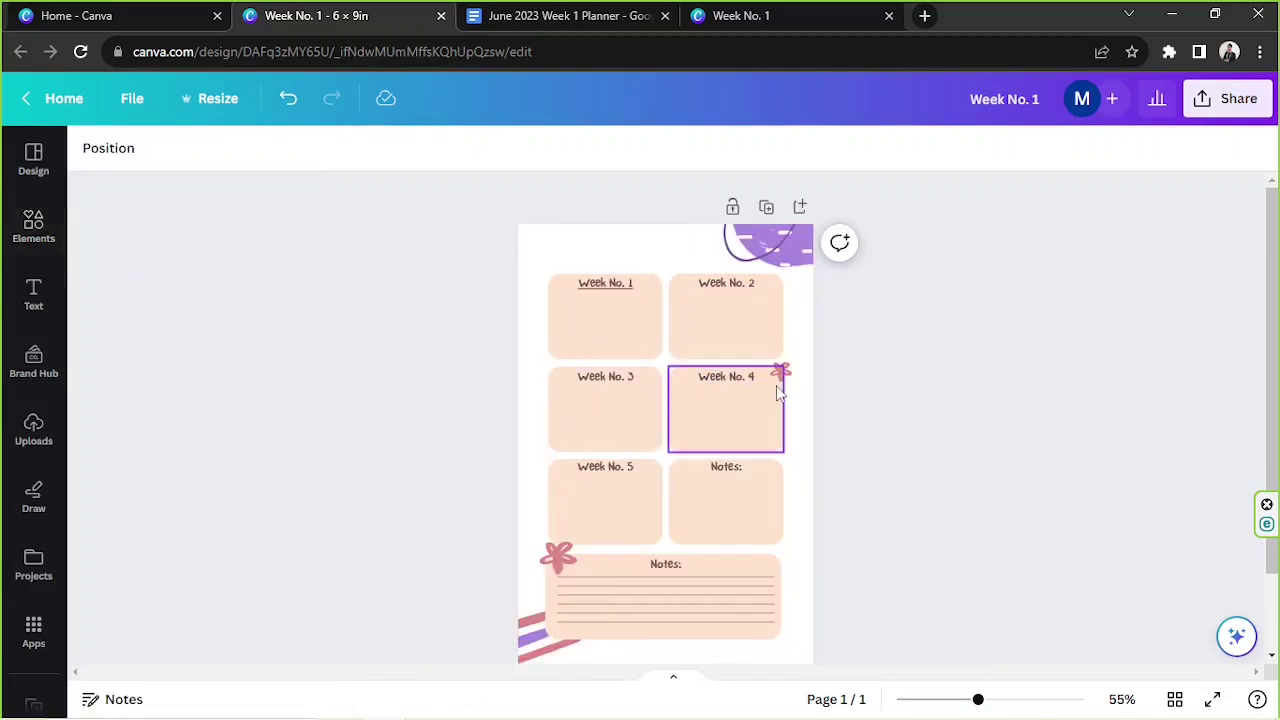
pyautogui.click(779, 392)
pyautogui.click(912, 445)
pyautogui.scroll(-2, 912, 445)
pyautogui.scroll(2, 912, 445)
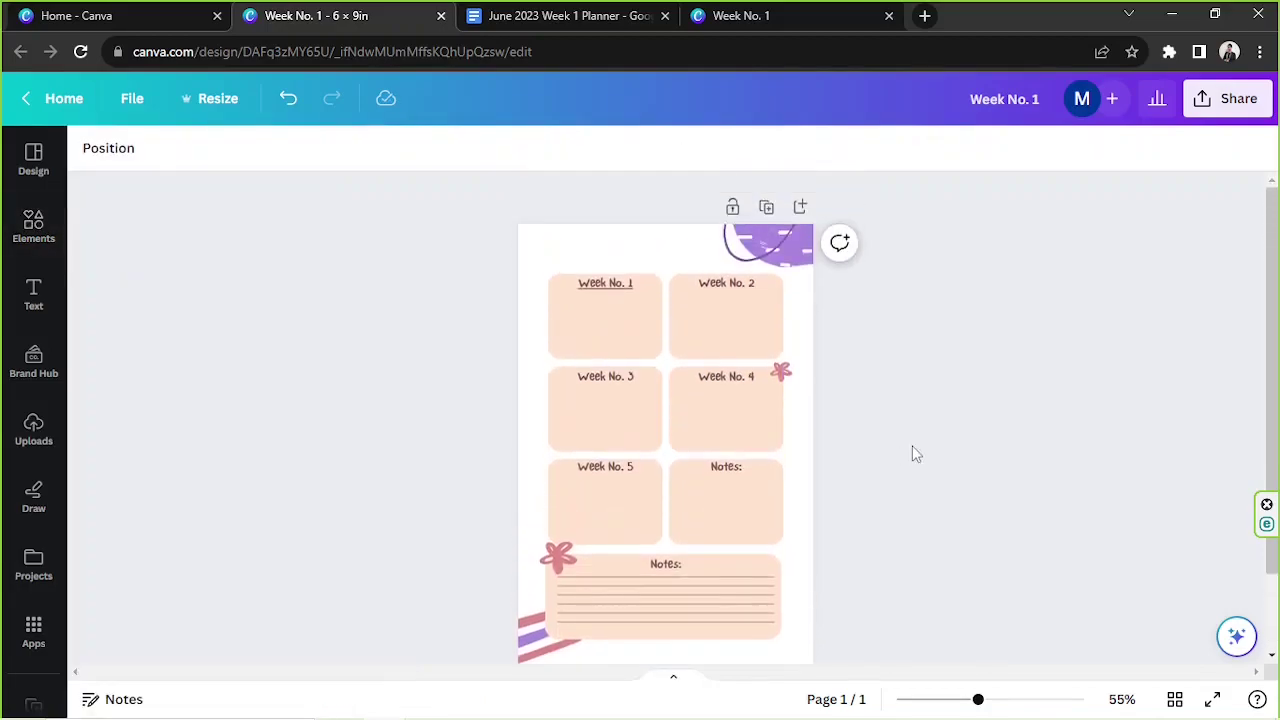
pyautogui.moveTo(978, 699); pyautogui.dragTo(969, 699)
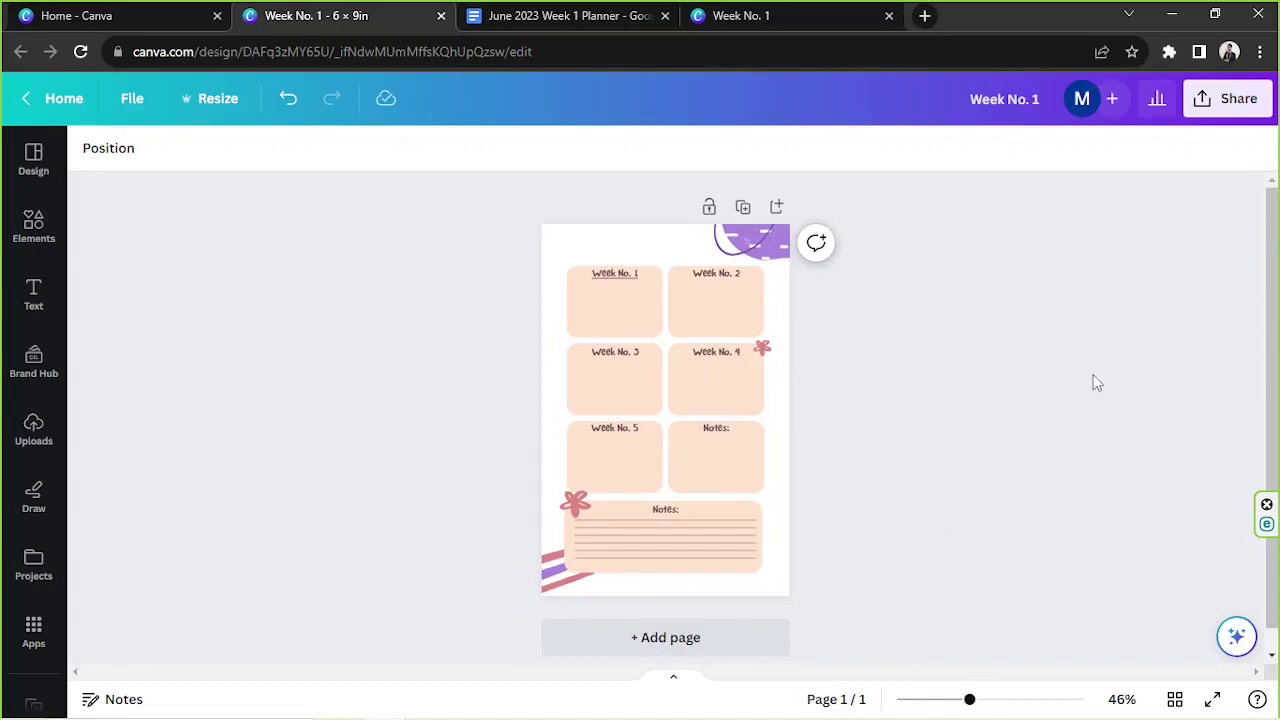
# In Share > Download, switch the file type from PNG to PDF Standard.
pyautogui.click(1228, 100)
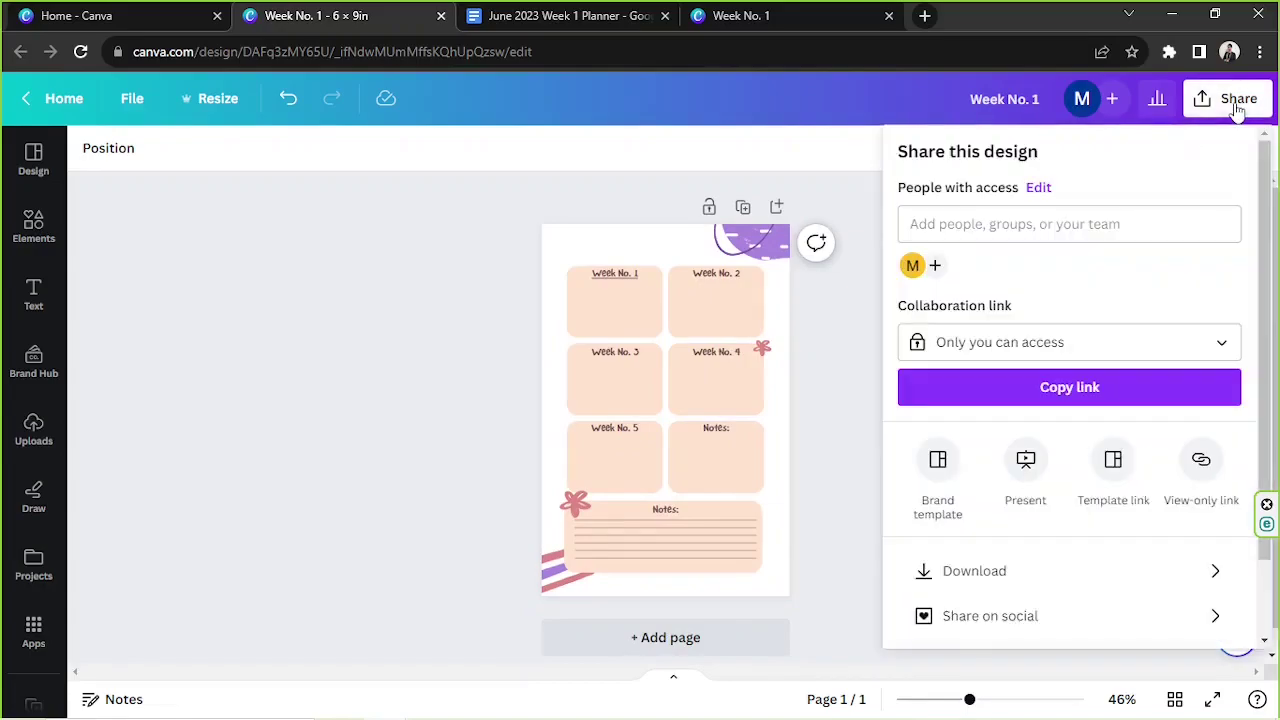
pyautogui.click(1026, 571)
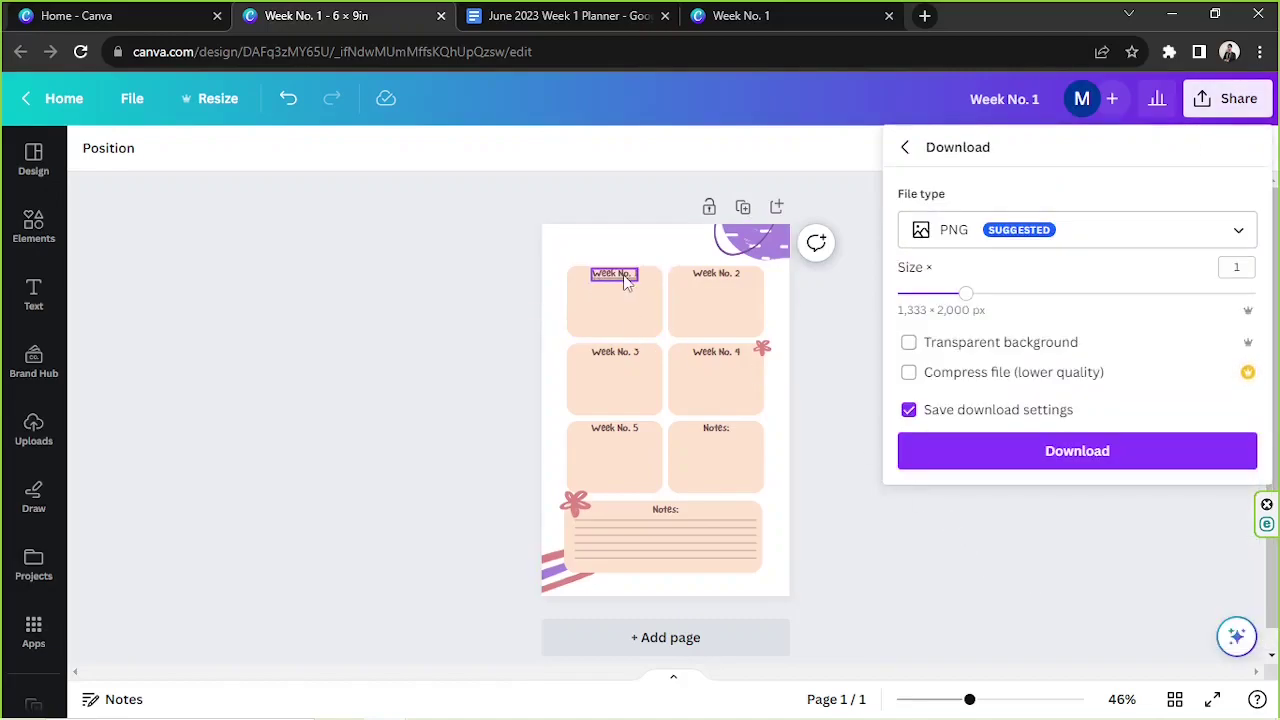
pyautogui.click(989, 249)
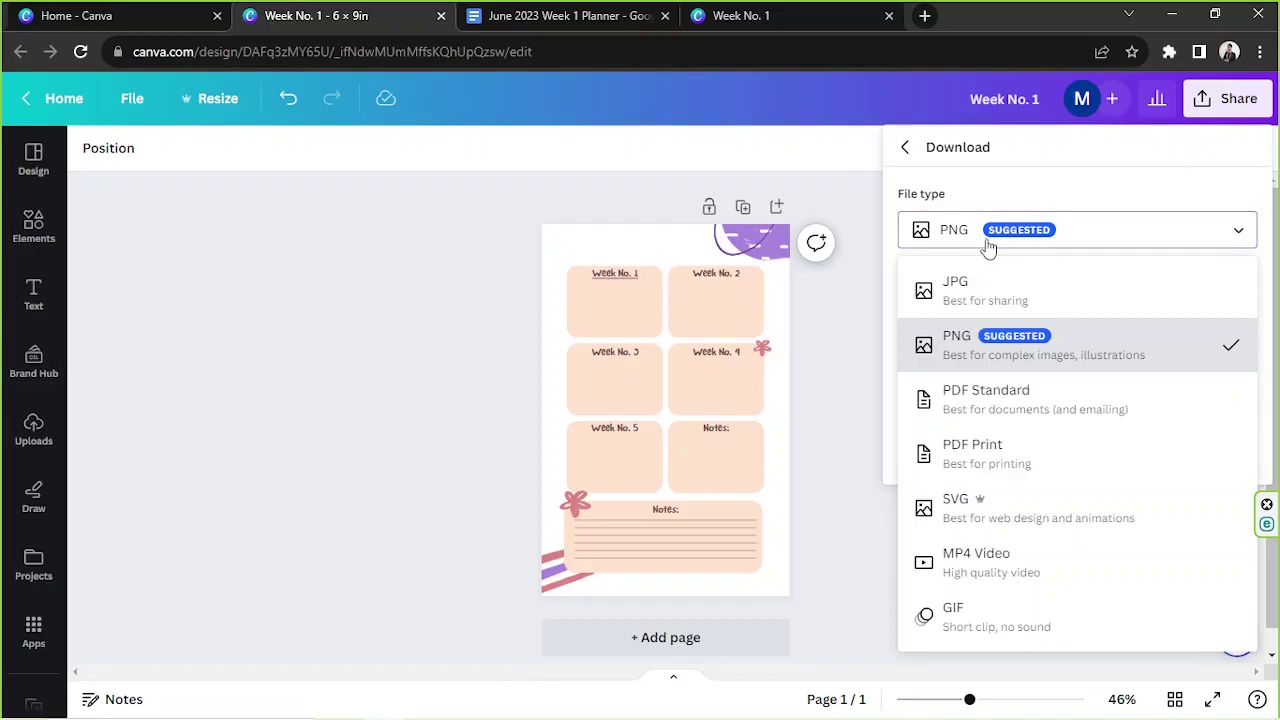
pyautogui.click(1004, 400)
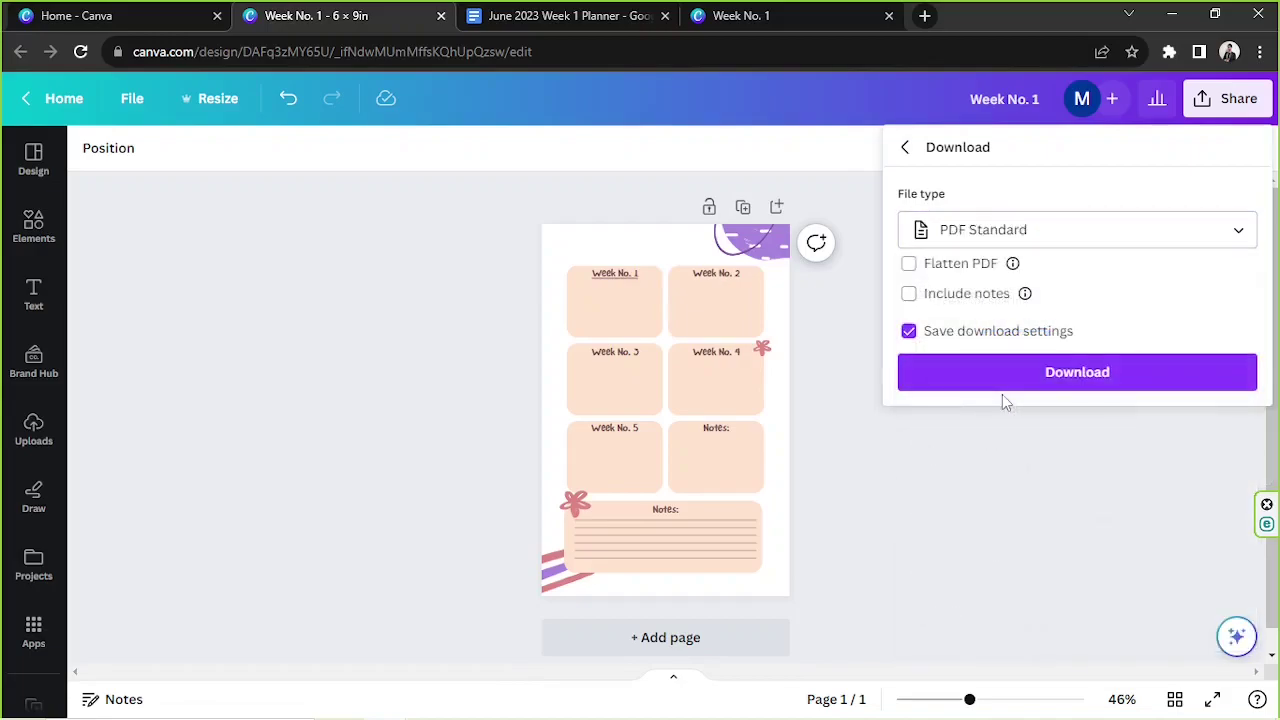